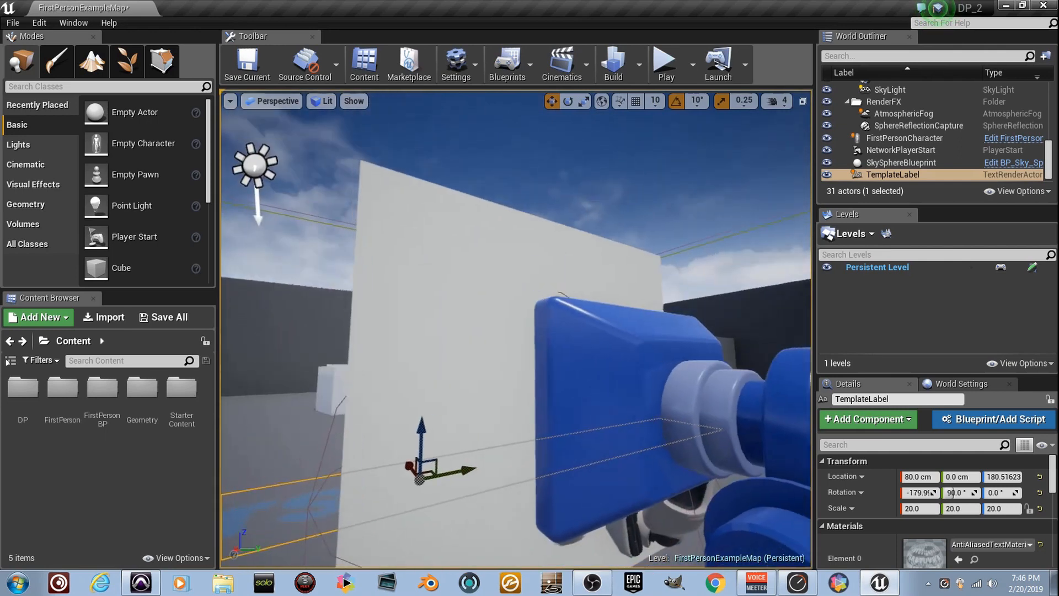
Step: Open the FirstPersonCharacter blueprint from the FirstPersonBP Blueprints folder and show its viewport
key(d)
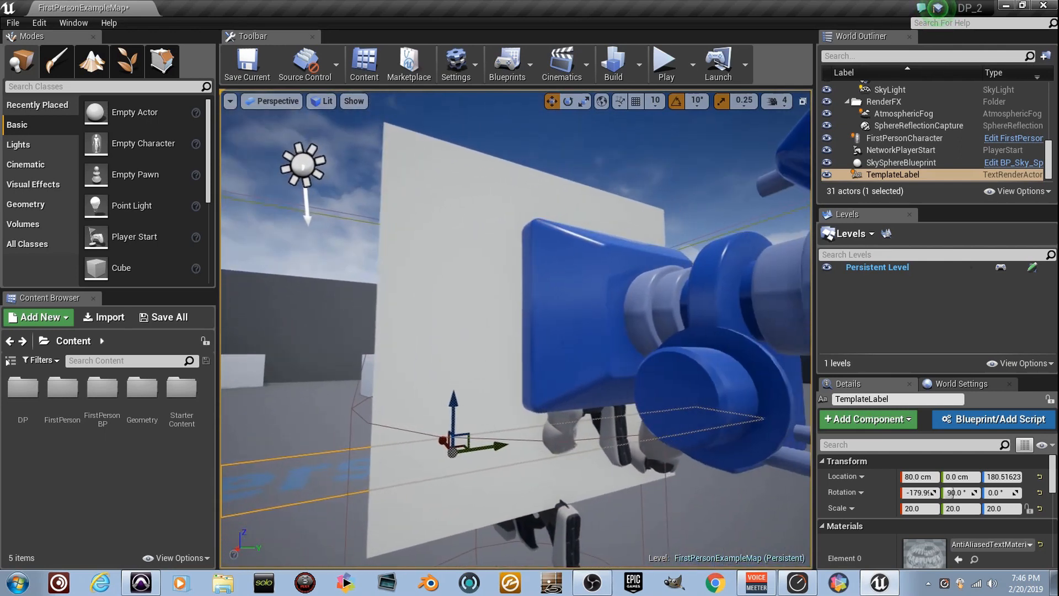
key(s)
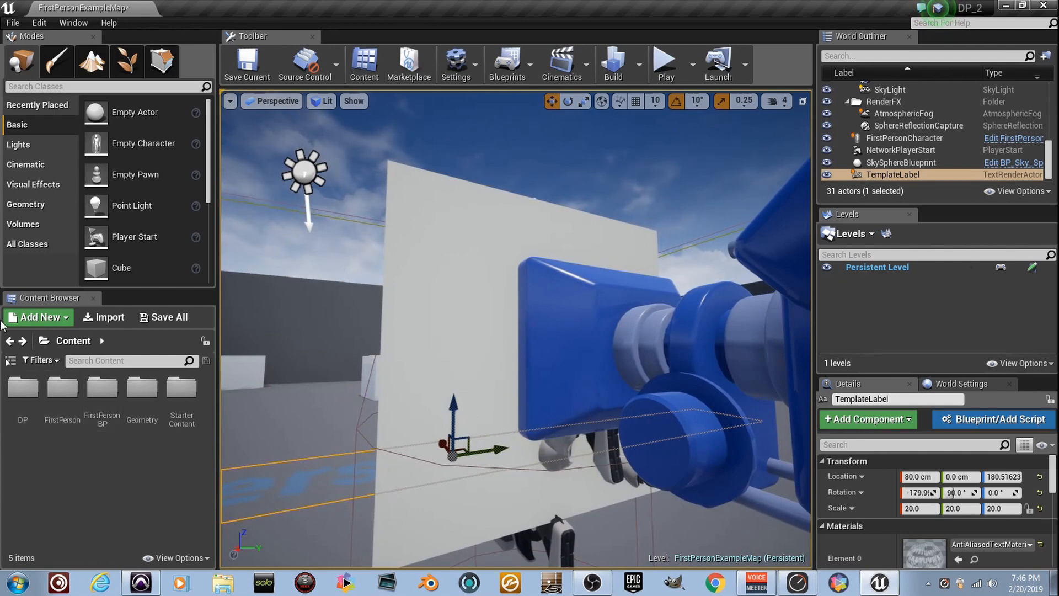
double_click(95, 407)
double_click(17, 404)
double_click(20, 400)
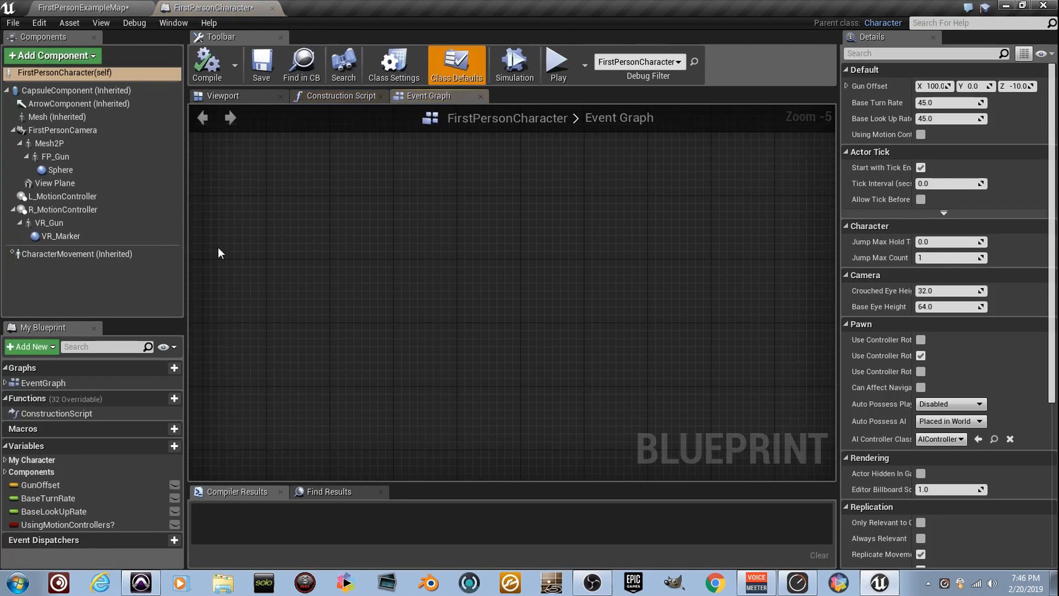
click(260, 95)
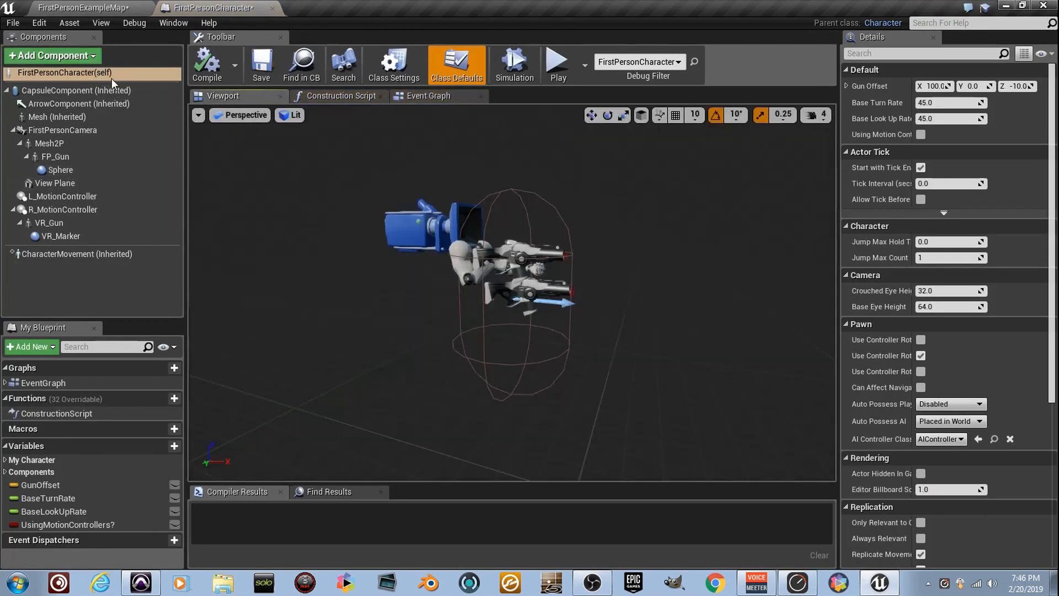
Step: Select the View Plane component and examine how it sits in front of the character's camera
click(78, 187)
right_drag(448, 271, 647, 272)
right_drag(597, 366, 662, 419)
mouse_move(379, 175)
right_down()
mouse_move(353, 155)
mouse_move(378, 175)
right_up()
mouse_move(80, 192)
mouse_down()
mouse_move(84, 131)
mouse_move(93, 182)
mouse_up()
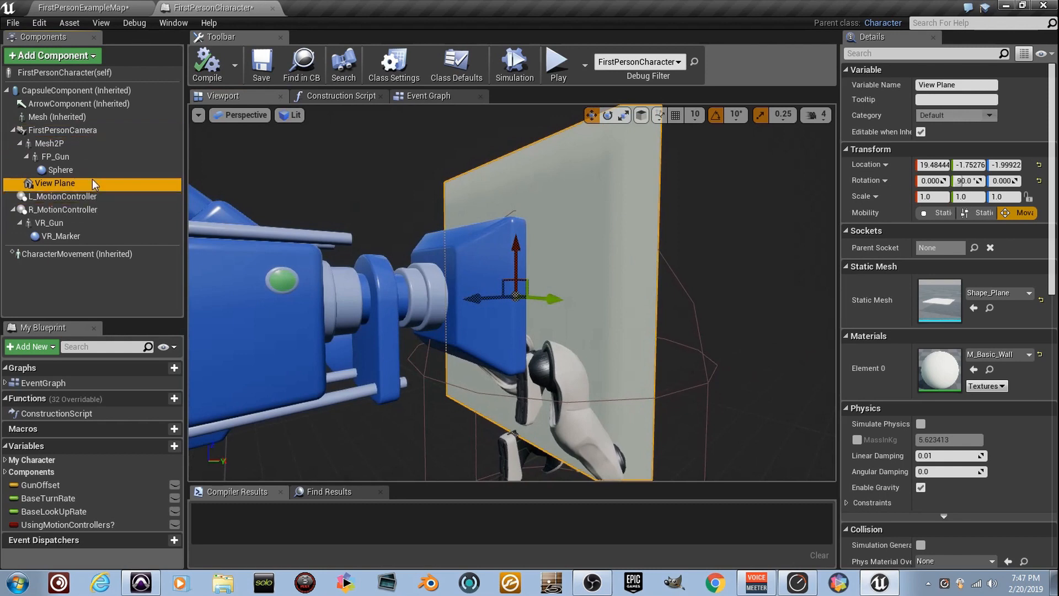
right_drag(441, 342, 480, 331)
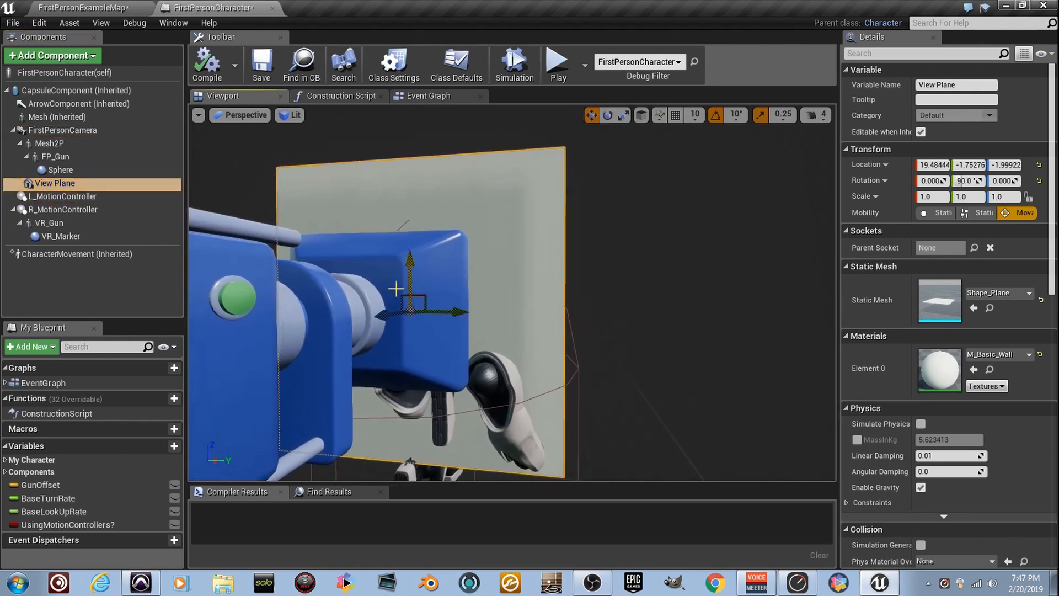
Step: Create a new material named Plane_M in the level project's FirstPersonBP Blueprints folder
click(124, 7)
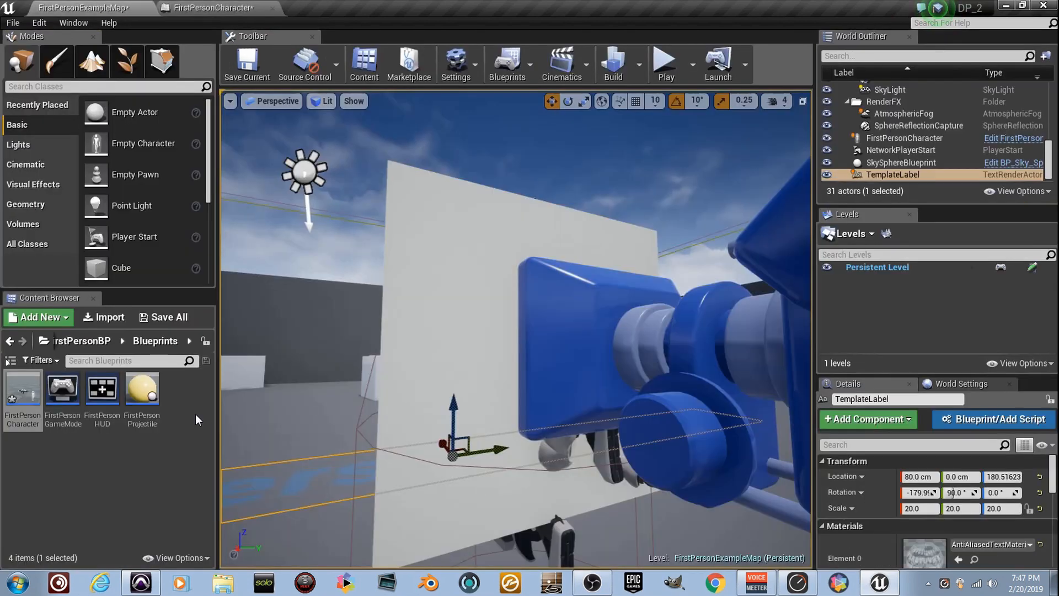
right_click(187, 396)
click(282, 177)
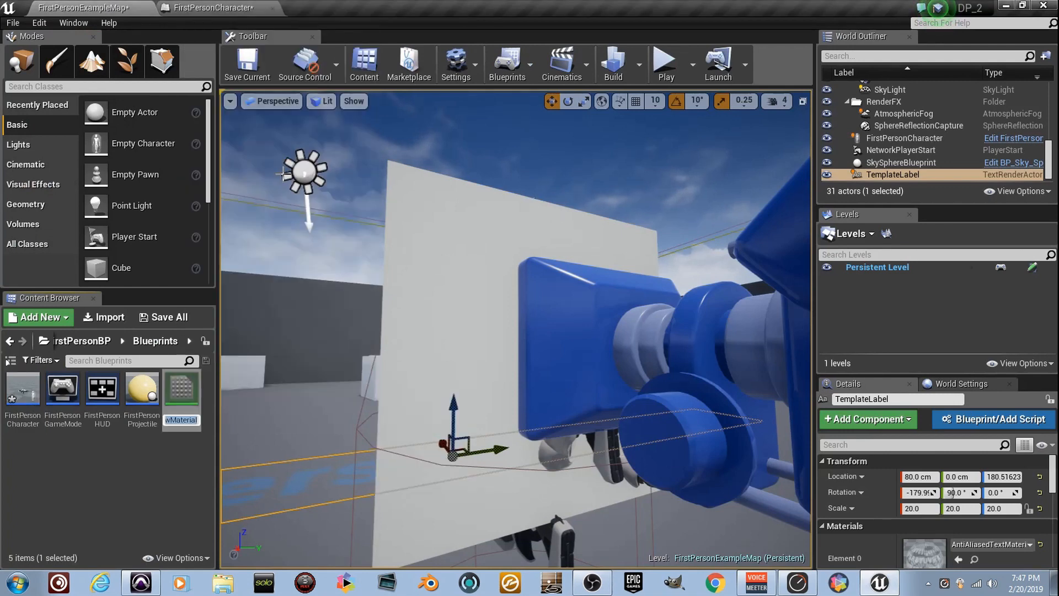
text(Plane_M)
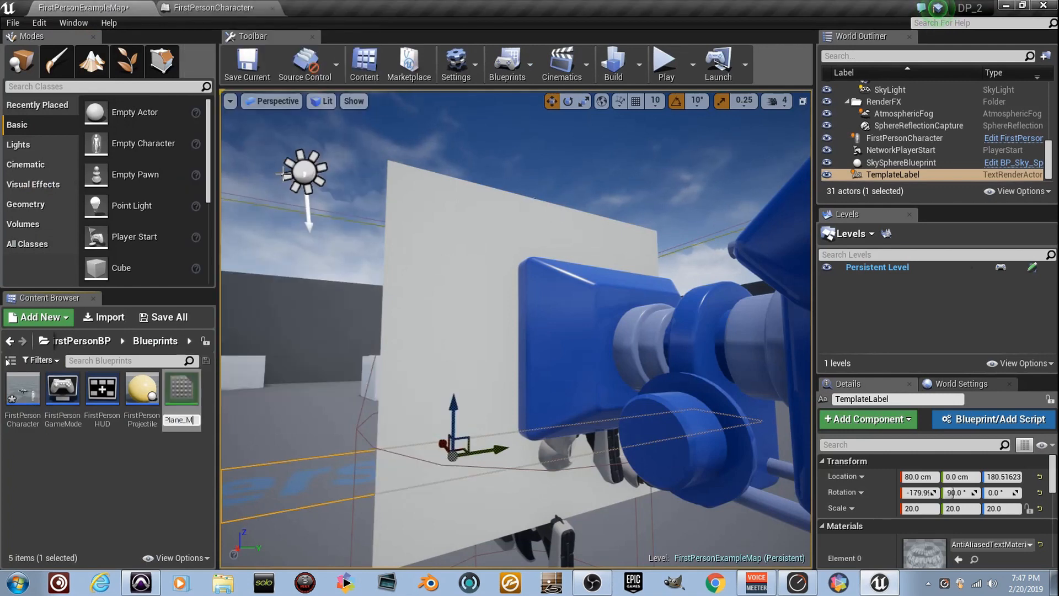
key(Return)
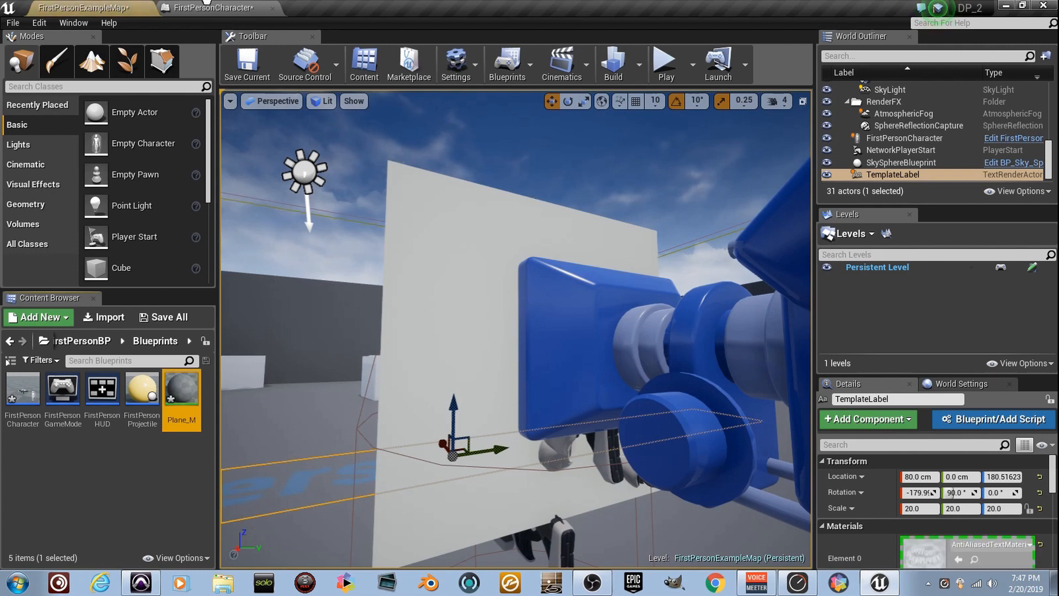
Step: Assign Plane_M as the View Plane's Element 0 material and compile the FirstPersonCharacter blueprint
click(207, 6)
drag(618, 195, 932, 367)
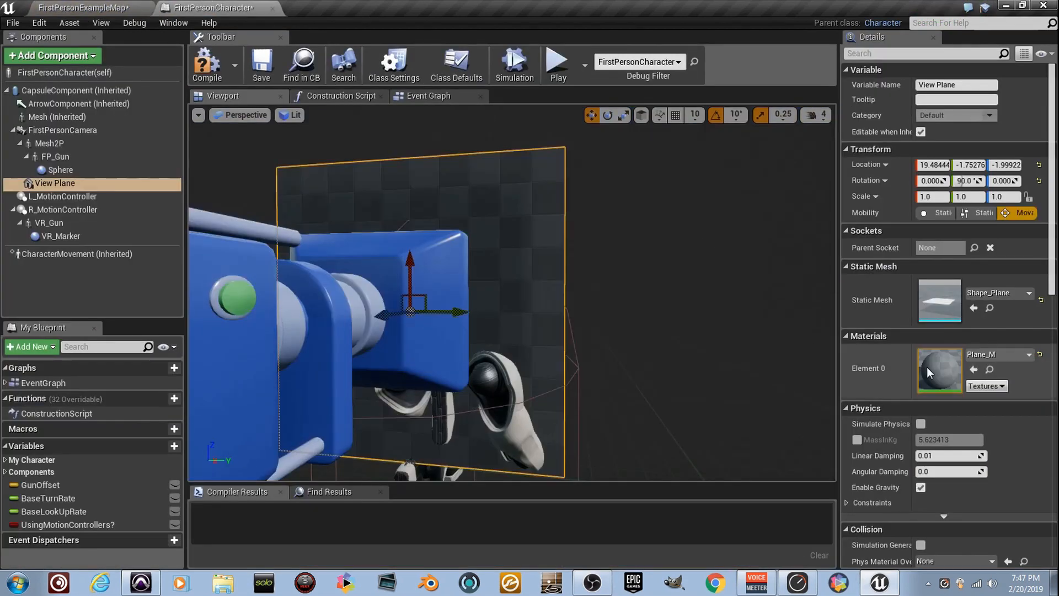
click(214, 78)
Step: Play the level full screen to check how the plane's material looks through the camera, and return to the level editor
click(84, 8)
right_drag(448, 363, 390, 353)
key(F11)
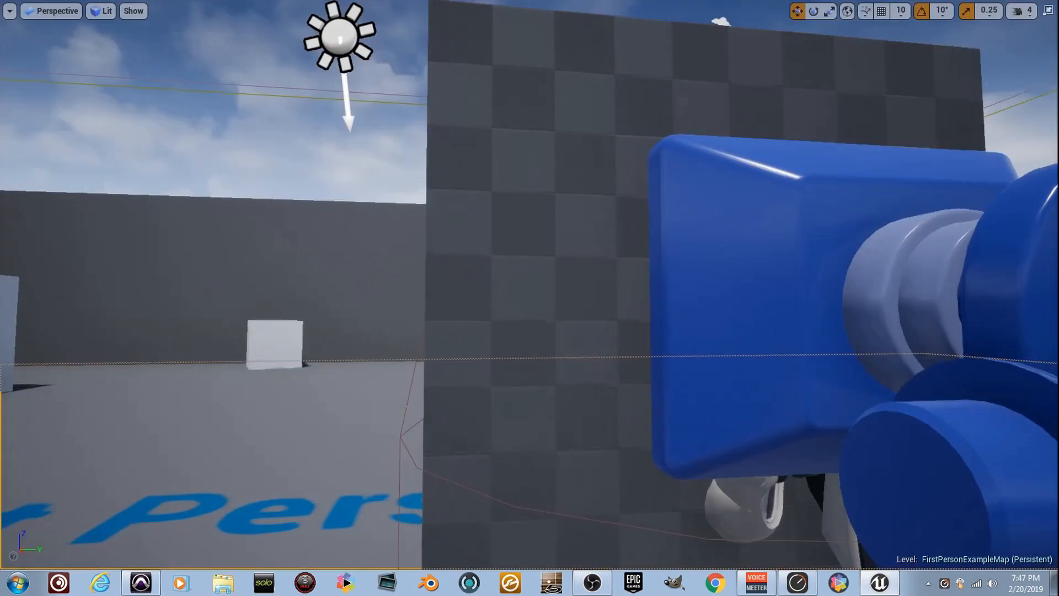
key(alt+p)
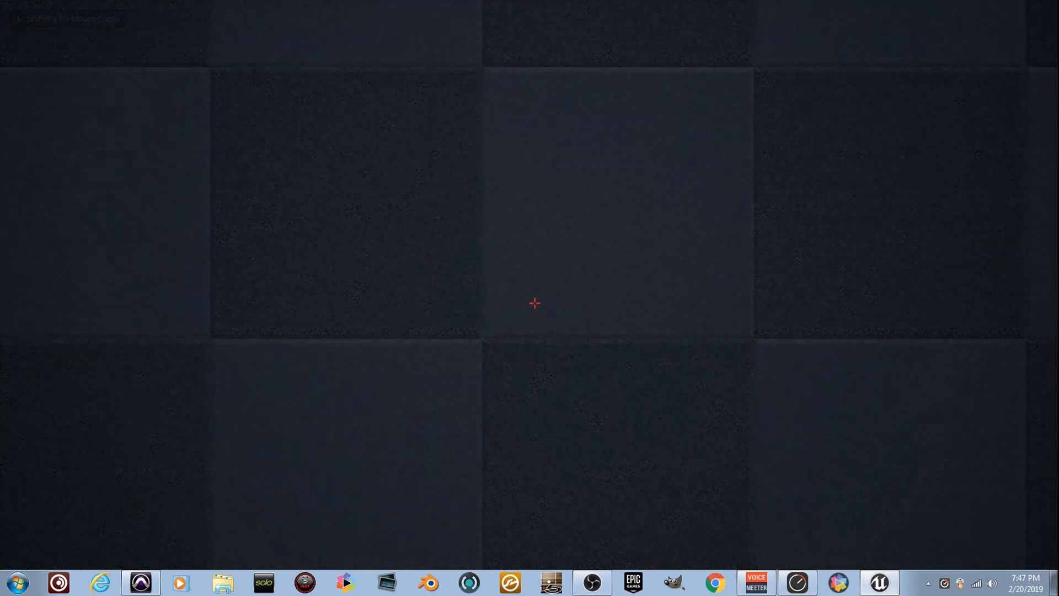
key(Escape)
key(F11)
key(w)
right_drag(516, 328, 431, 331)
key(d)
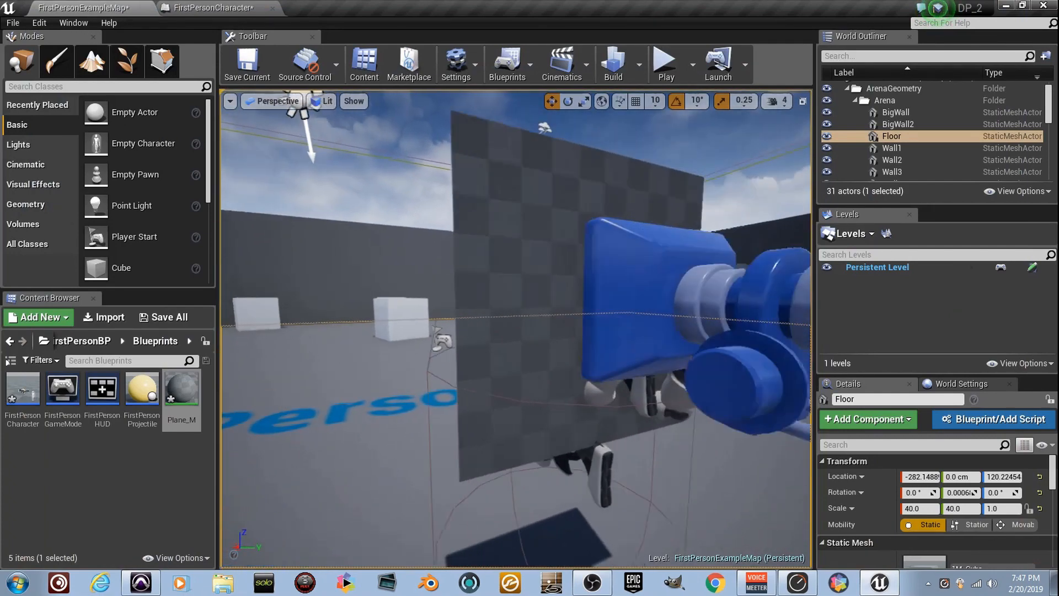
right_drag(728, 421, 728, 421)
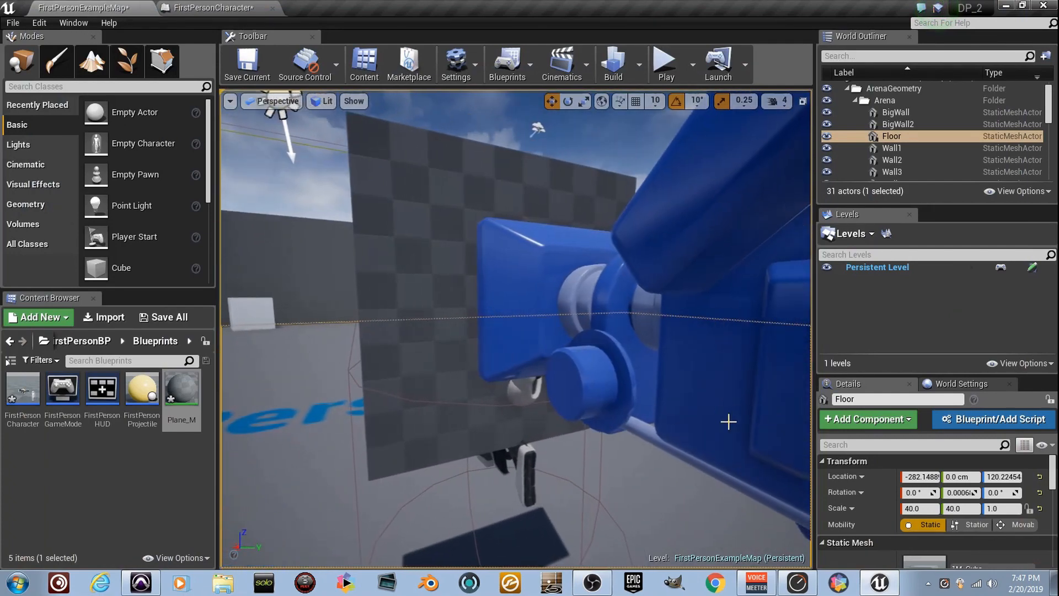
Step: Open the Plane_M material and set its blend mode to Translucent
double_click(177, 390)
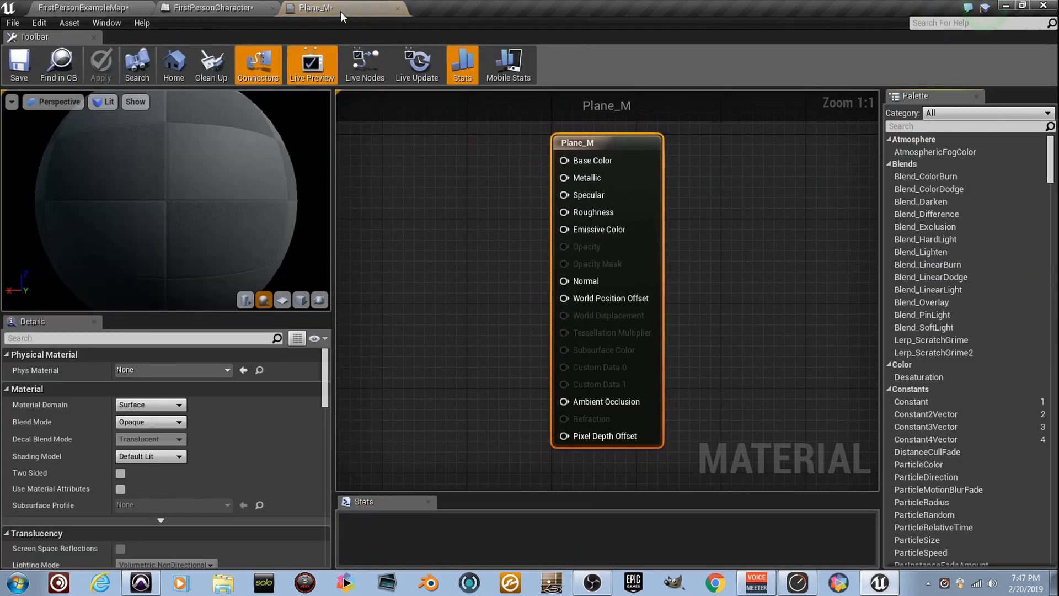
click(164, 423)
click(196, 451)
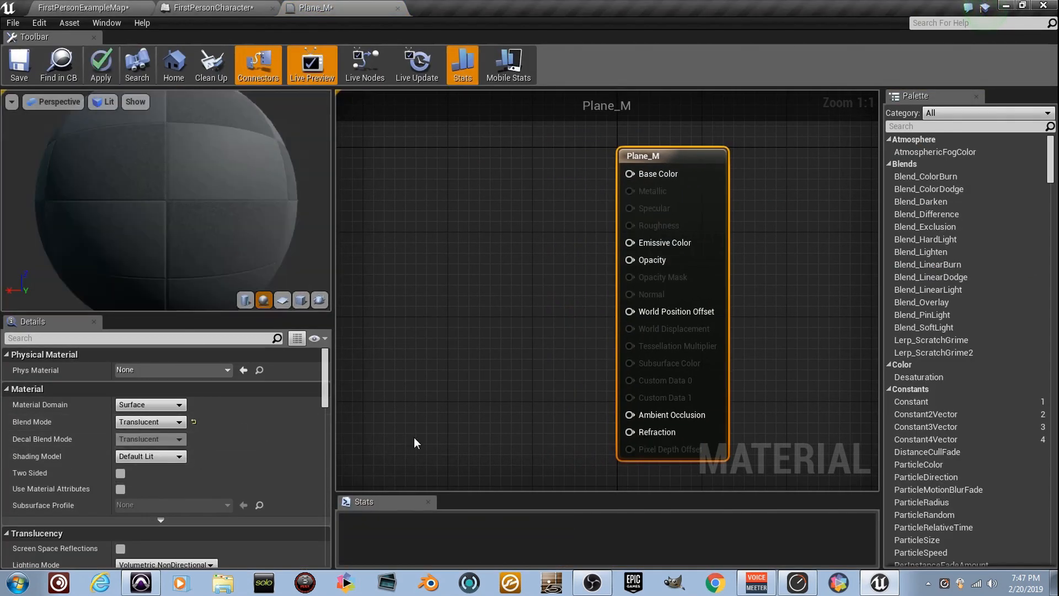
Step: Add two Constant3Vector nodes, one above the other, beside the Plane_M material node
right_drag(493, 335, 551, 464)
click(456, 221)
click(461, 345)
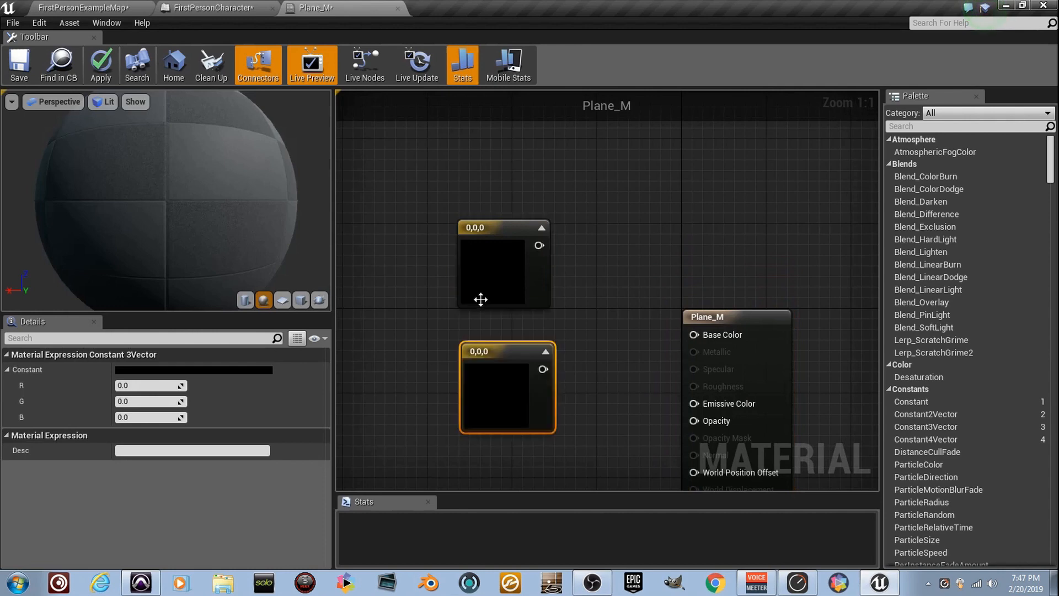
Step: Set the lower Constant3Vector to a dark purple with R 0.04 and B 0.05
click(493, 289)
click(511, 369)
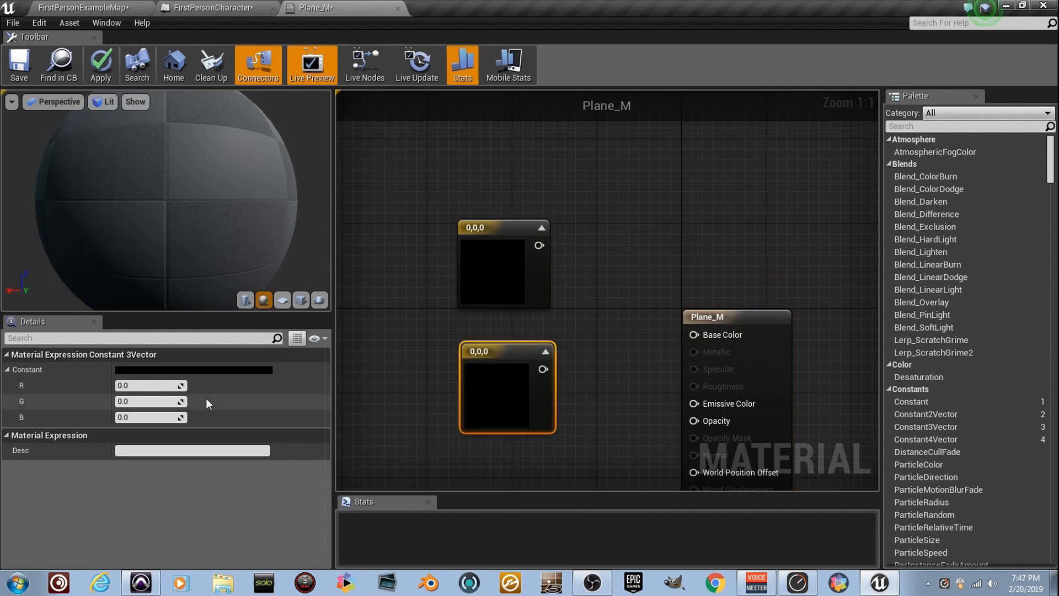
click(161, 386)
text(.04)
key(Tab)
key(Tab)
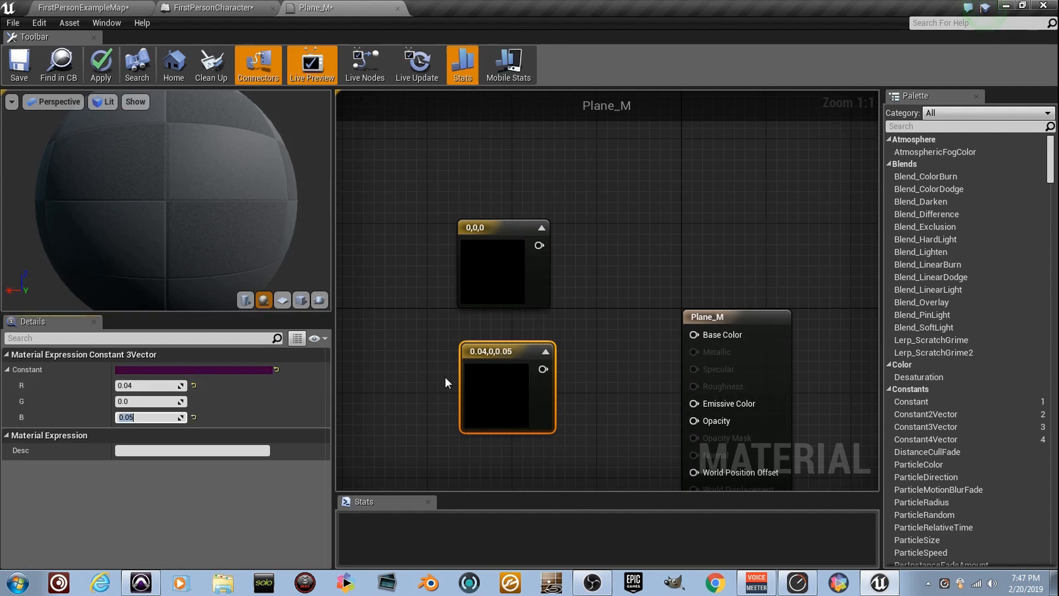
Step: Add a Lerp node with the black constant as A and the purple one as B, and connect it to Base Color
drag(616, 400, 447, 286)
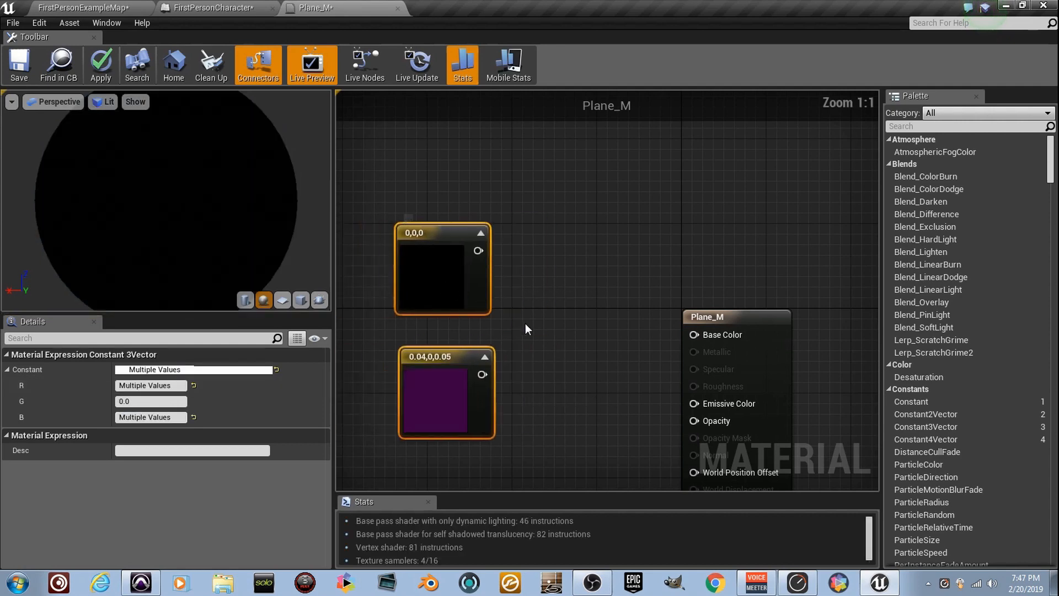
scroll(525, 323, up, 4)
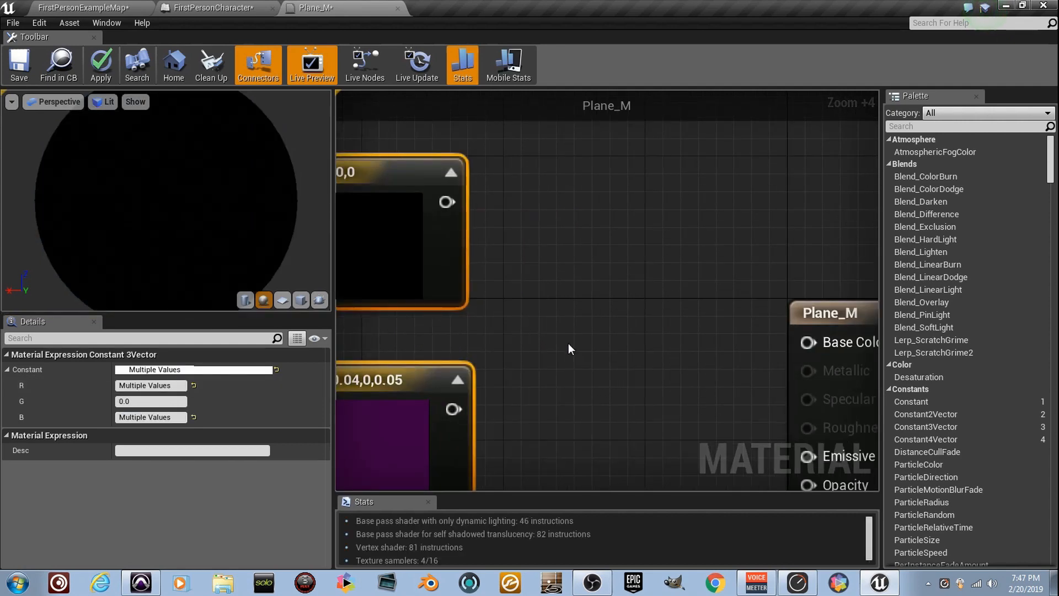
click(568, 343)
drag(455, 202, 583, 388)
drag(638, 351, 627, 289)
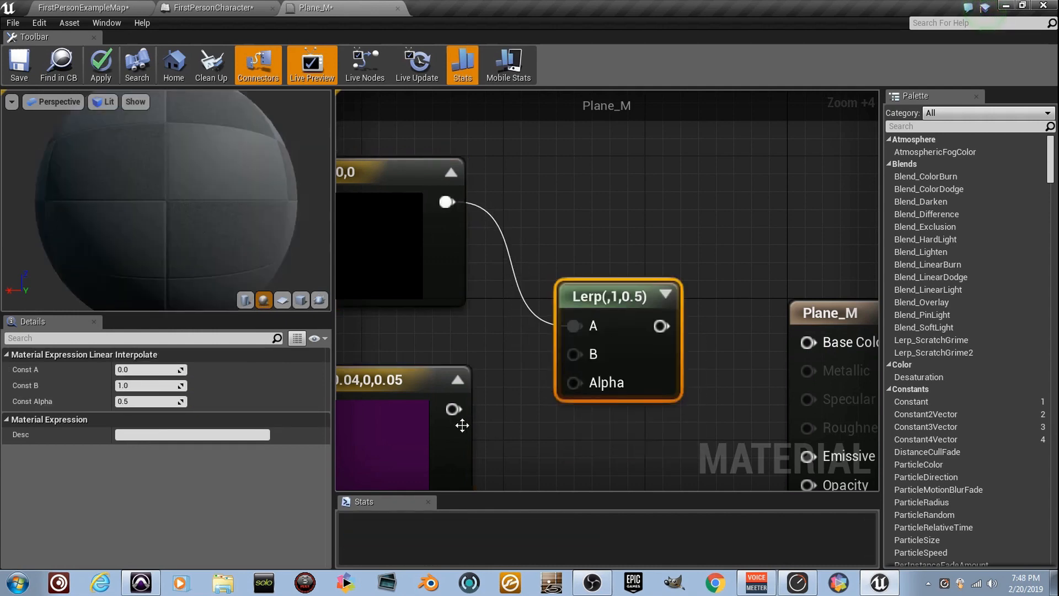
drag(454, 409, 574, 353)
drag(652, 326, 808, 342)
Step: Add a RadialGradientExponential node feeding the Lerp's Alpha, and preview the material on a plane
scroll(776, 346, down, 3)
right_drag(310, 312, 468, 312)
right_click(467, 312)
text(radial)
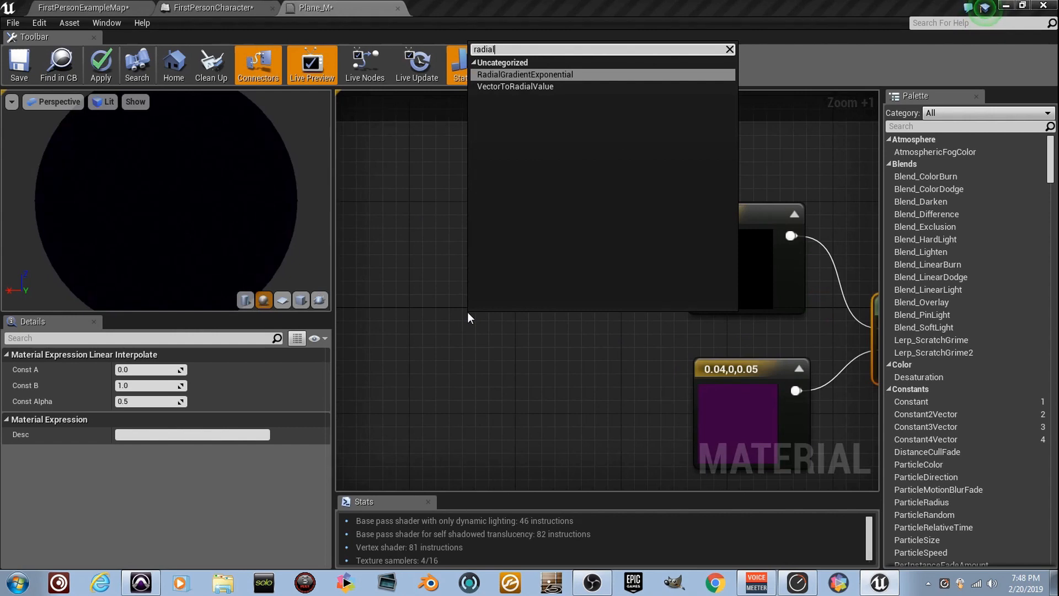
key(Return)
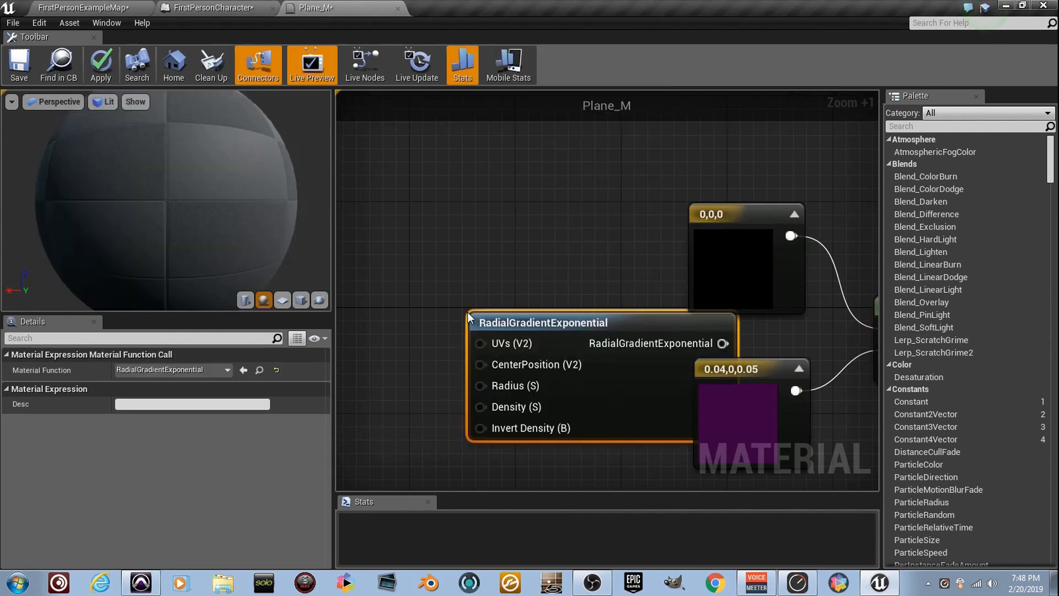
drag(650, 322, 537, 292)
drag(610, 314, 811, 371)
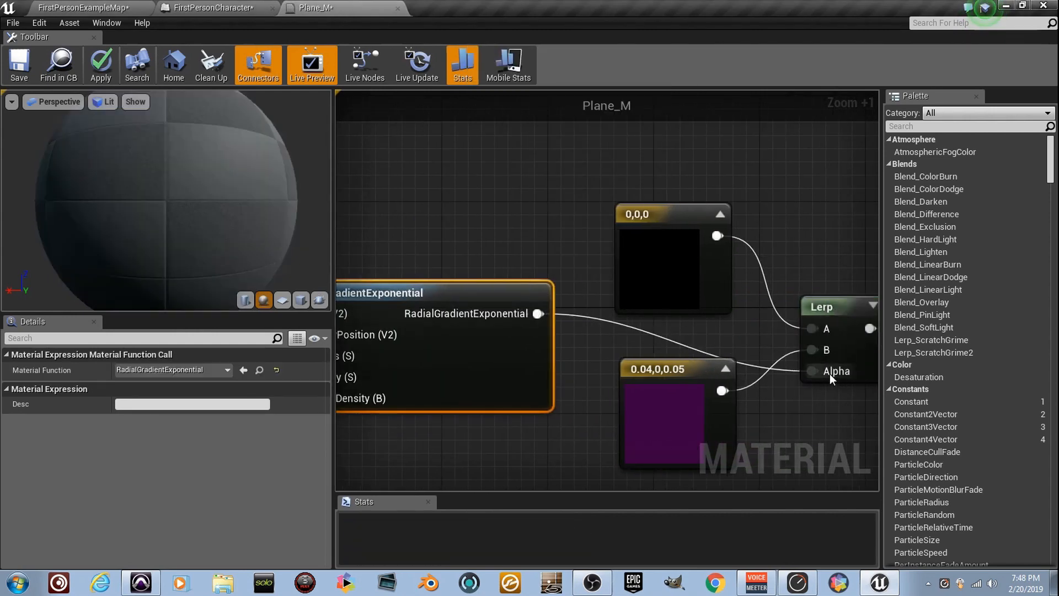
click(282, 300)
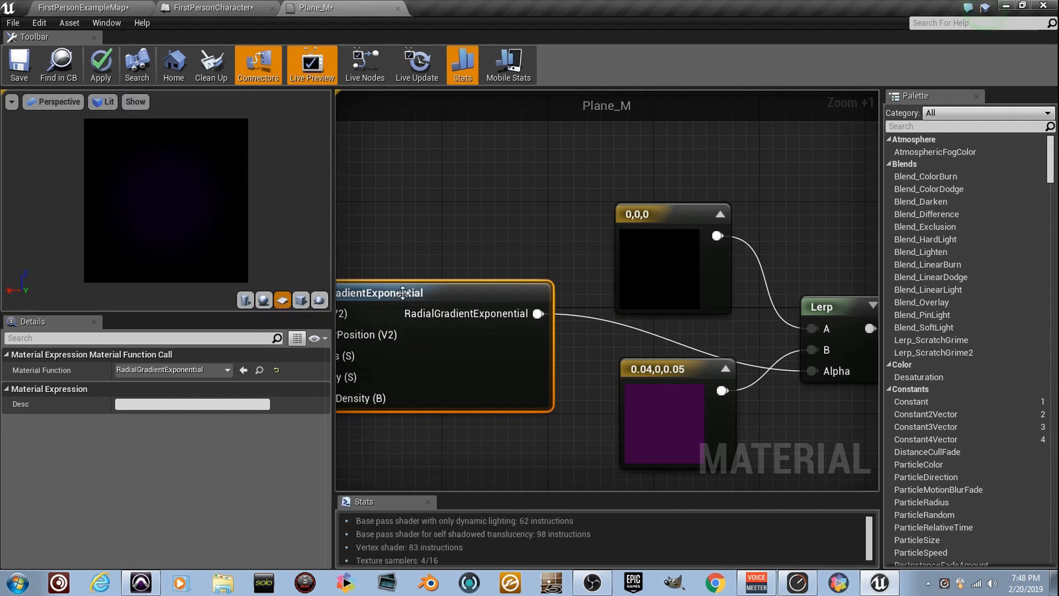
Step: Add two Constant nodes and connect them to the Radius and Density inputs of RadialGradientExponential
right_drag(402, 293, 474, 276)
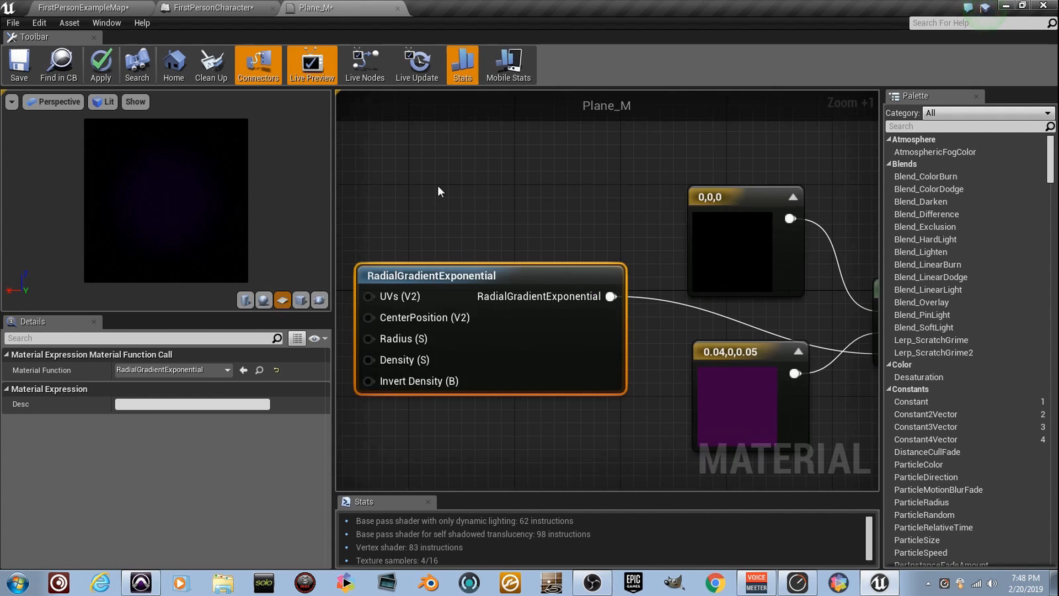
right_drag(426, 215, 509, 225)
right_drag(466, 302, 569, 257)
scroll(566, 303, up, 6)
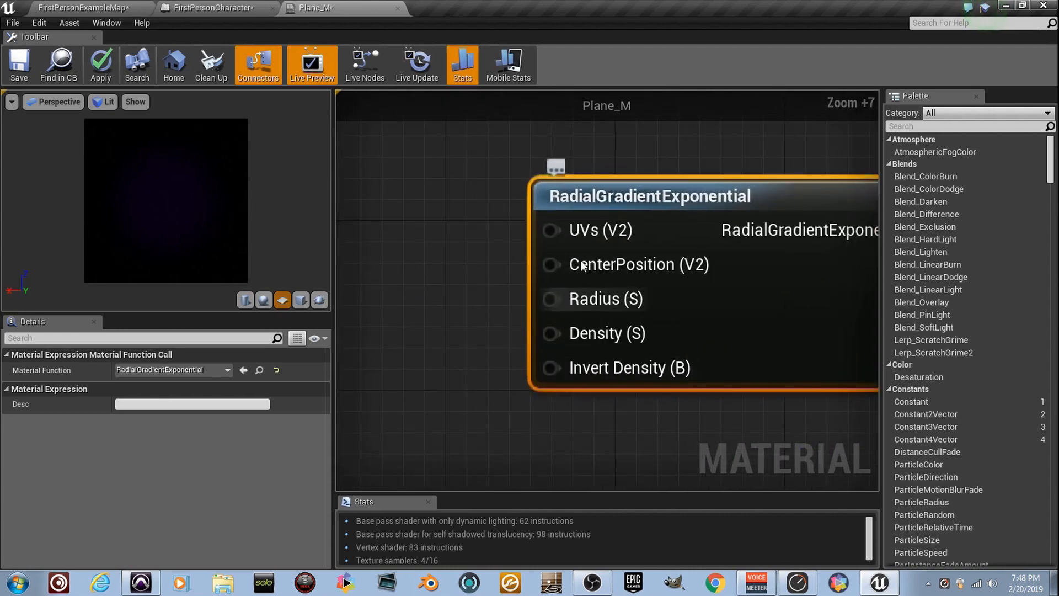
scroll(611, 308, down, 6)
scroll(610, 309, up, 6)
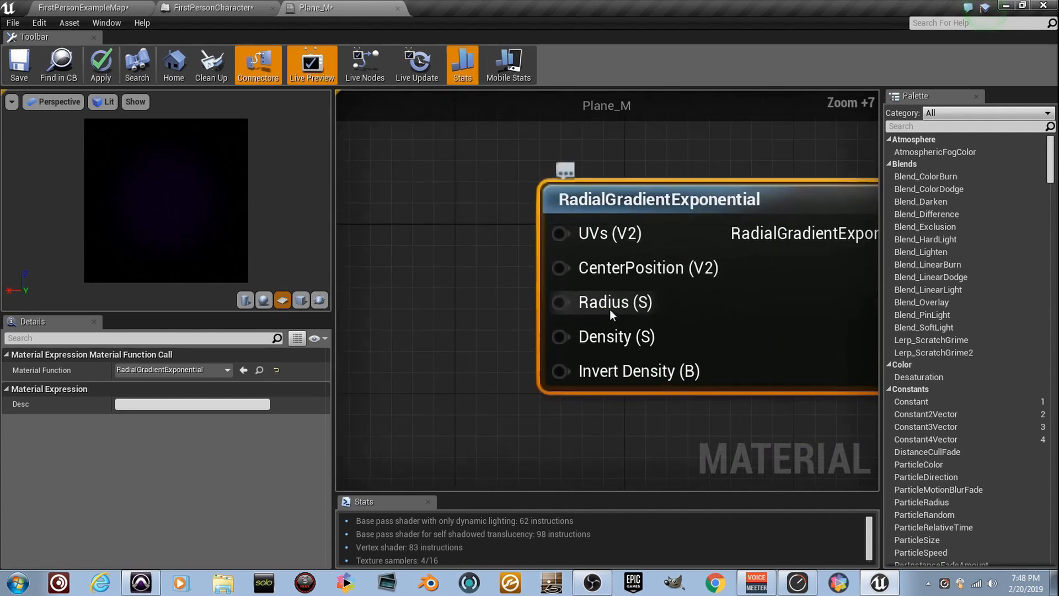
click(424, 279)
click(429, 385)
drag(468, 321, 579, 304)
drag(475, 439, 560, 336)
Step: Set the Radius constant to 0.8 and the Density constant to 1.2
click(478, 298)
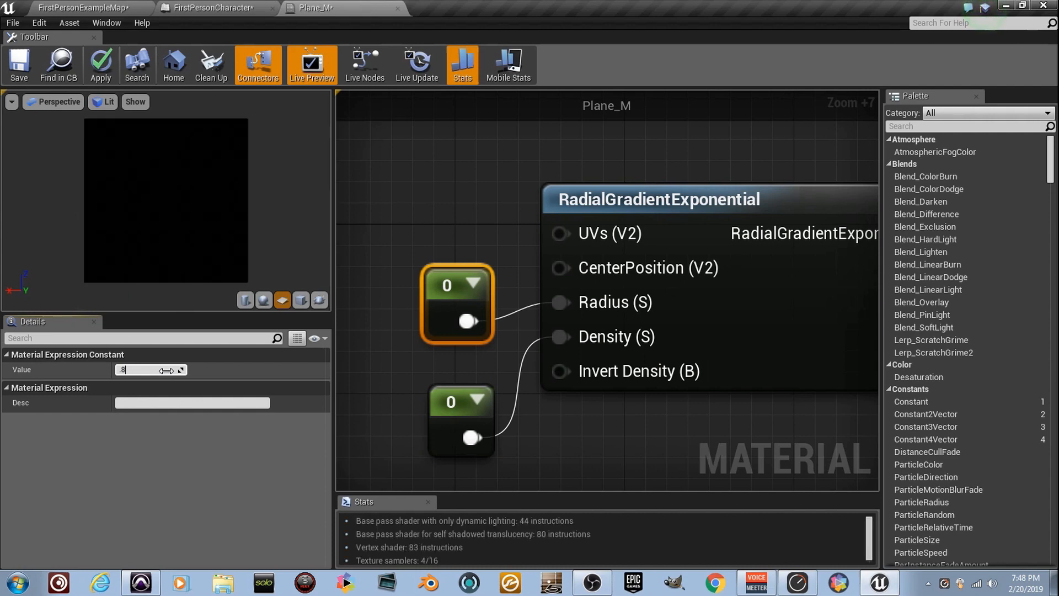
text(0.8)
key(Return)
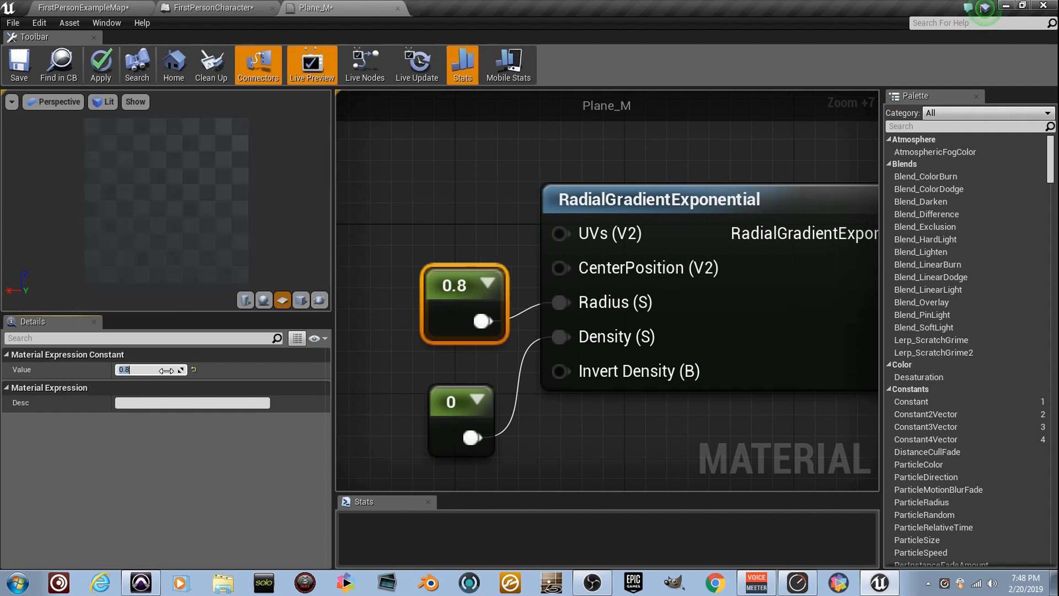
click(443, 420)
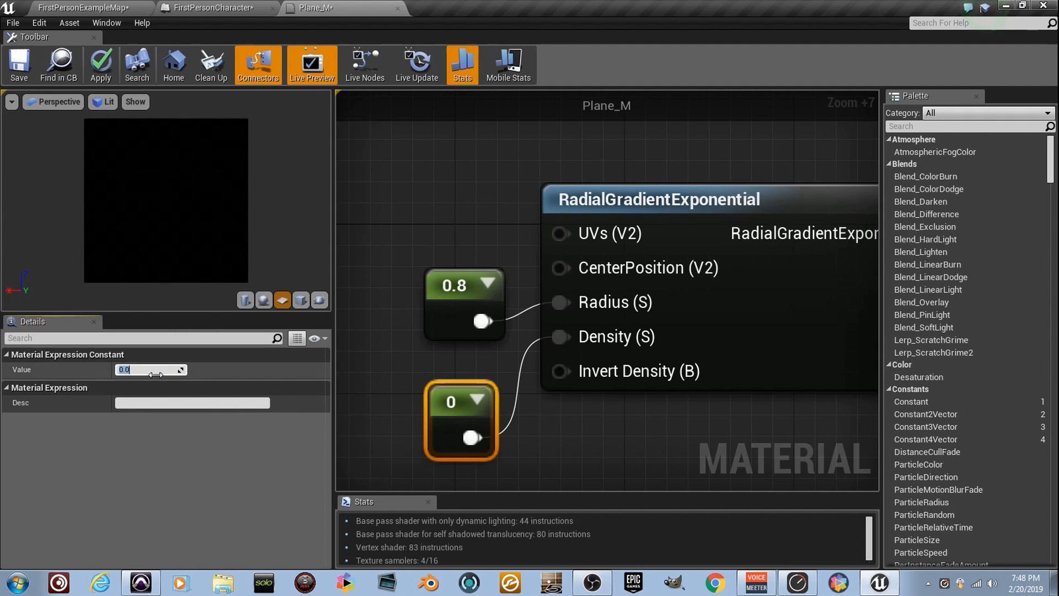
key(Return)
Step: Save the Plane_M material with its radial gradient network
scroll(649, 446, down, 8)
right_drag(648, 446, 512, 340)
click(19, 65)
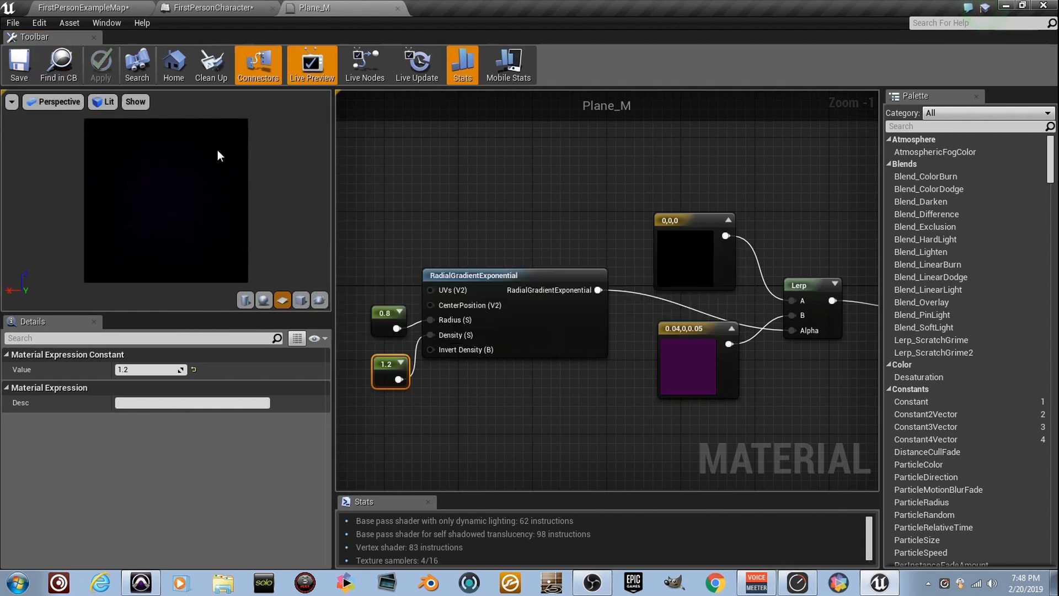
Step: Return to FirstPersonExampleMap and examine the plane's updated material in the full-screen viewport
click(122, 8)
right_drag(537, 326, 505, 328)
key(Right)
key(F11)
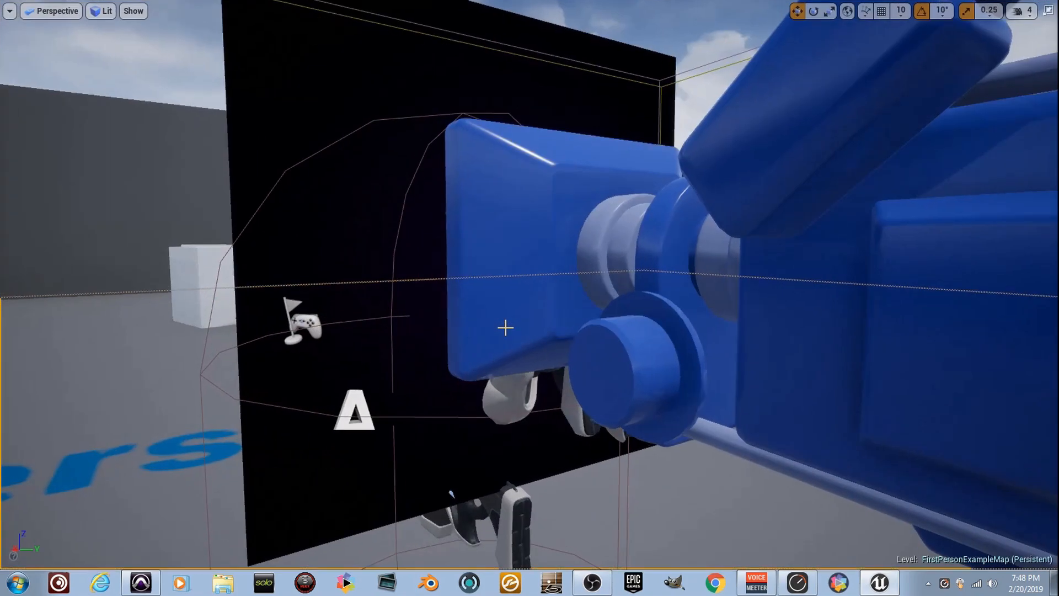
Step: Play the level to view the plane through the character's camera, stop playing, and return to the Plane_M material
key(alt+p)
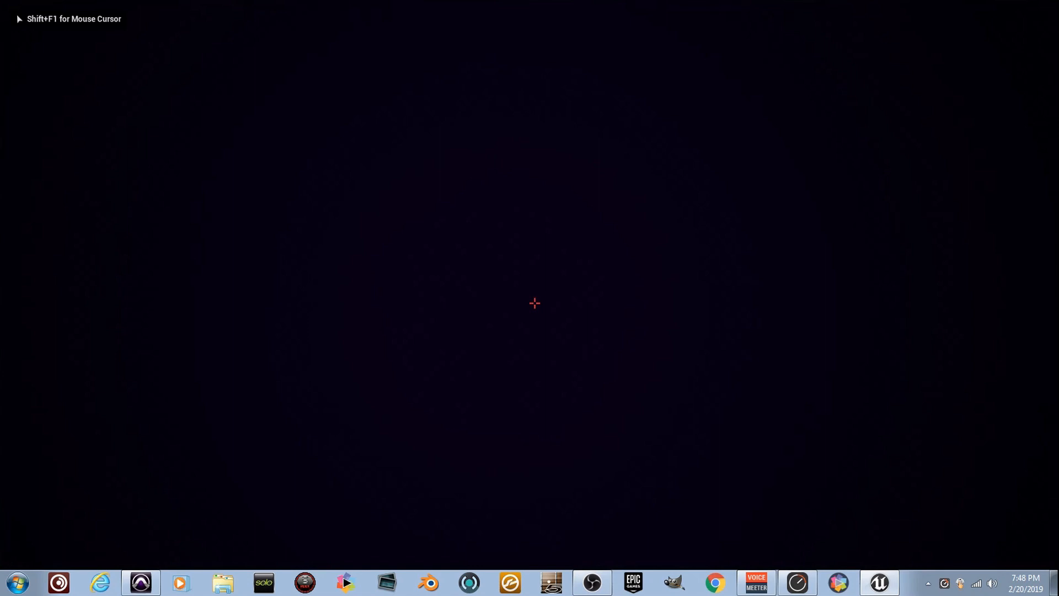
key(Escape)
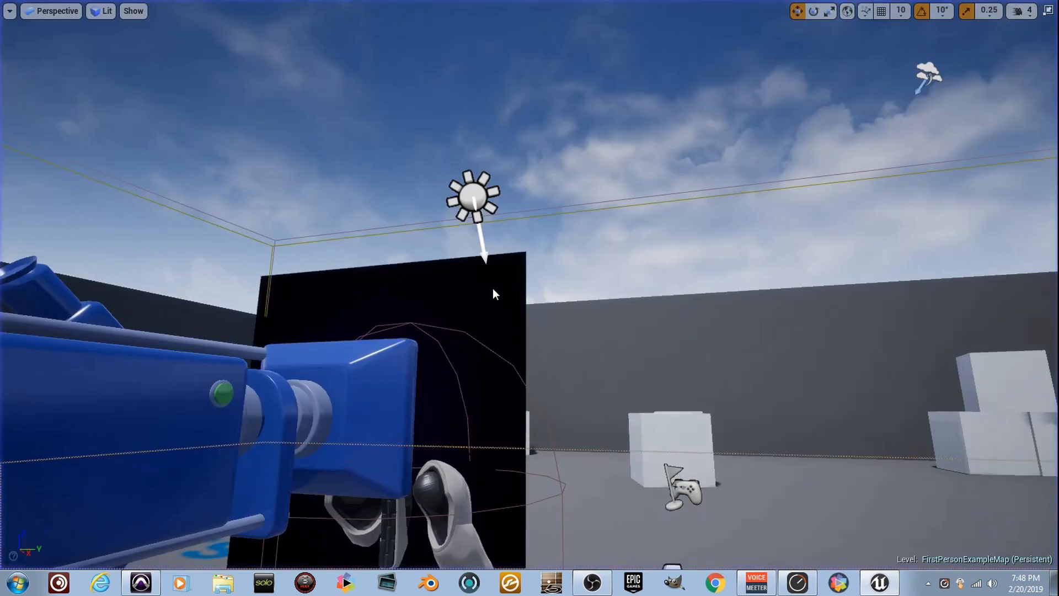
key(F11)
click(320, 8)
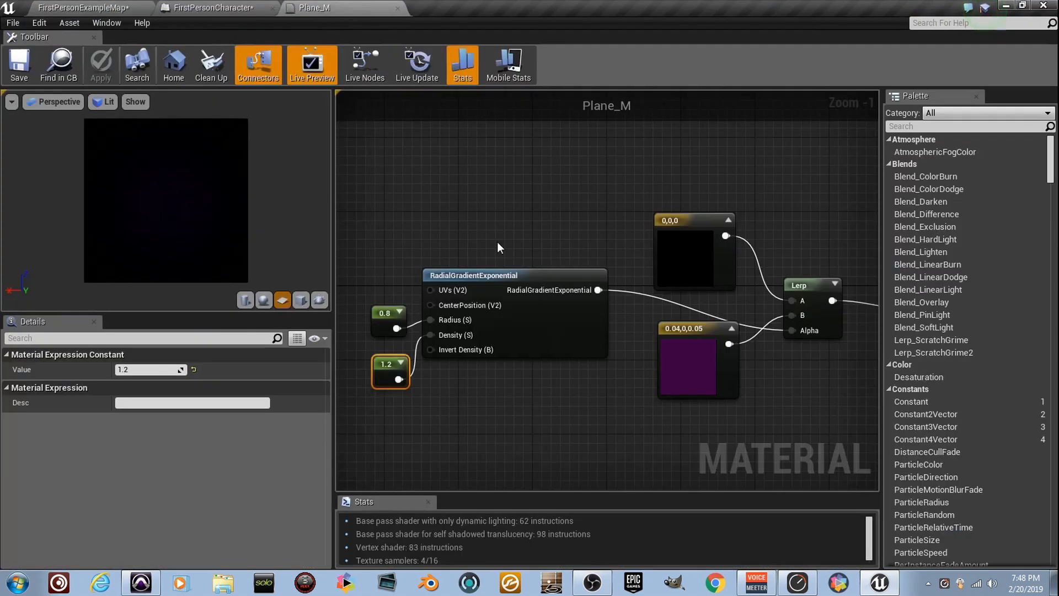
Step: Add a Noise node below the RadialGradientExponential network and expand its preview
scroll(497, 247, down, 2)
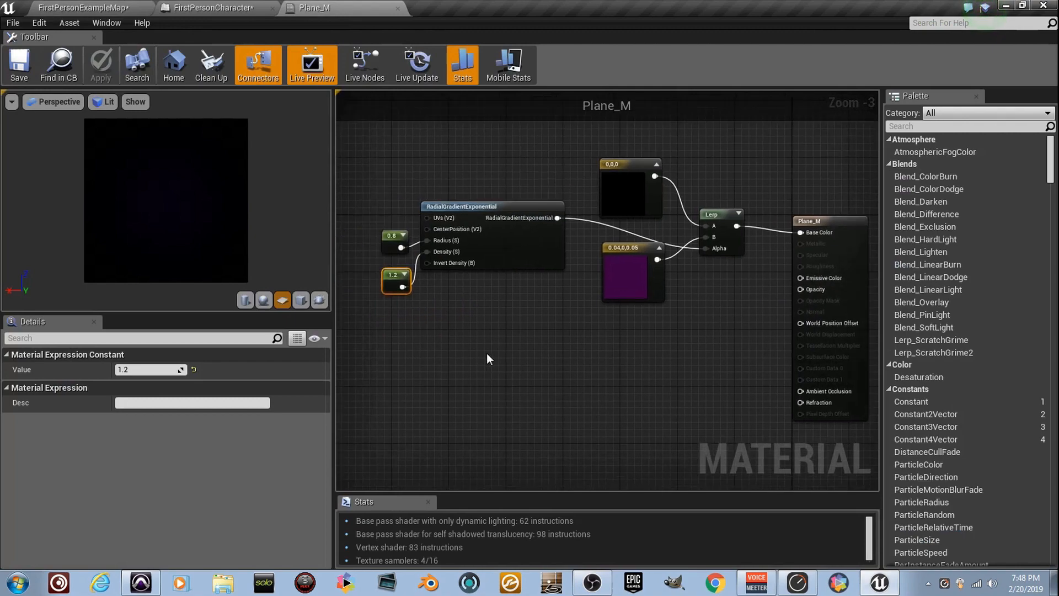
right_click(486, 353)
text(noise)
key(Return)
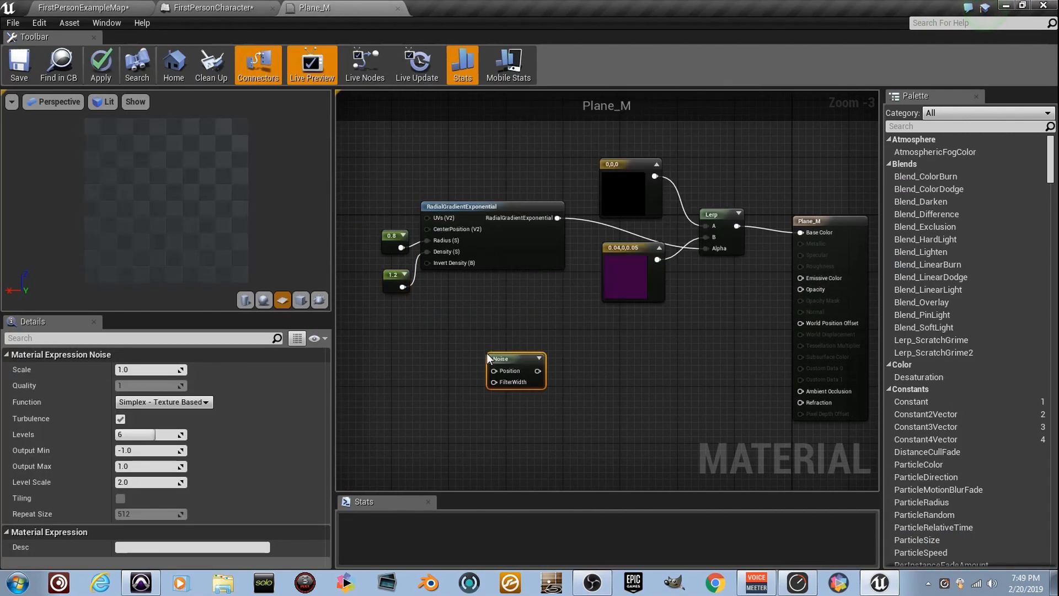
scroll(486, 353, up, 10)
click(595, 278)
click(702, 250)
click(603, 251)
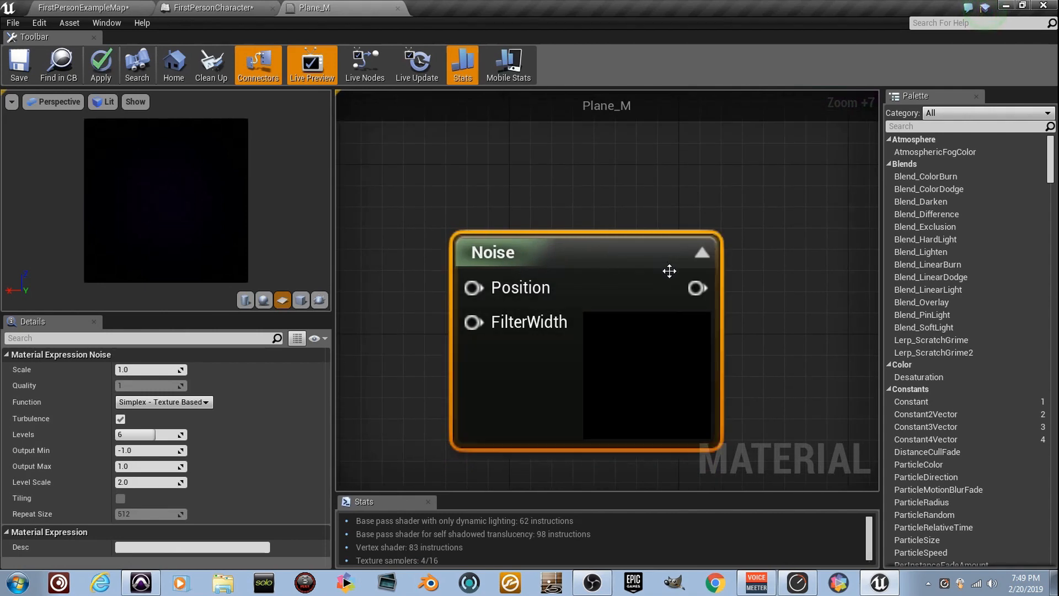
Step: Set the Noise node's Scale to 0.2 and turn off Turbulence
click(155, 370)
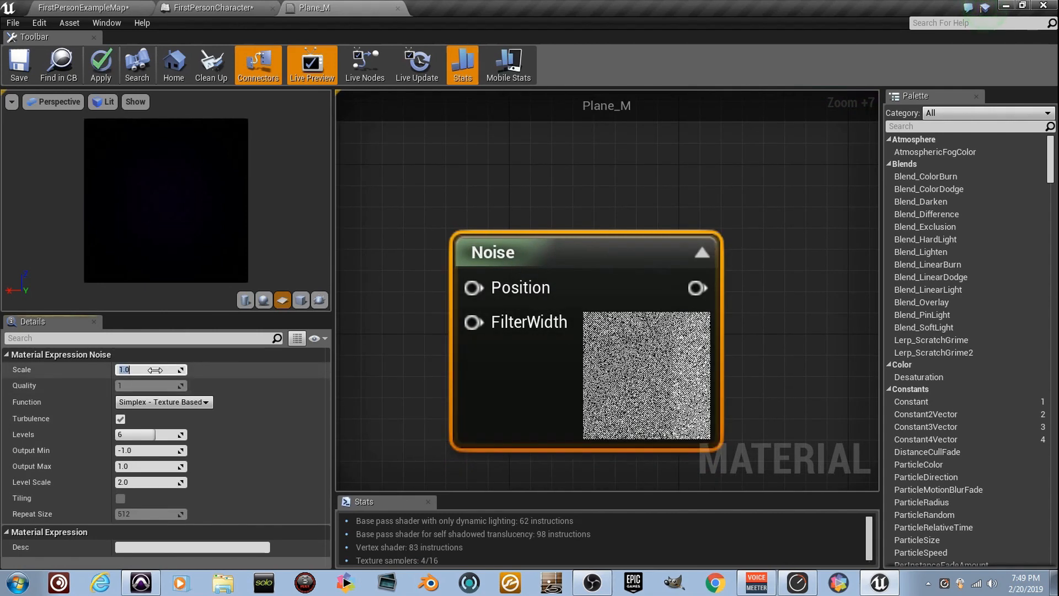
text(0.2)
key(Return)
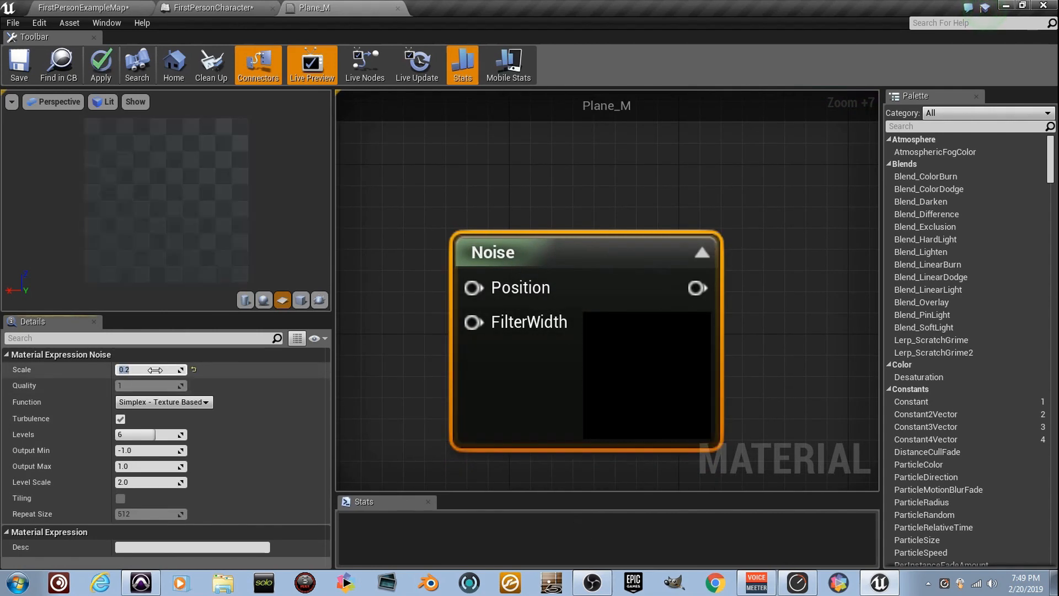
click(122, 419)
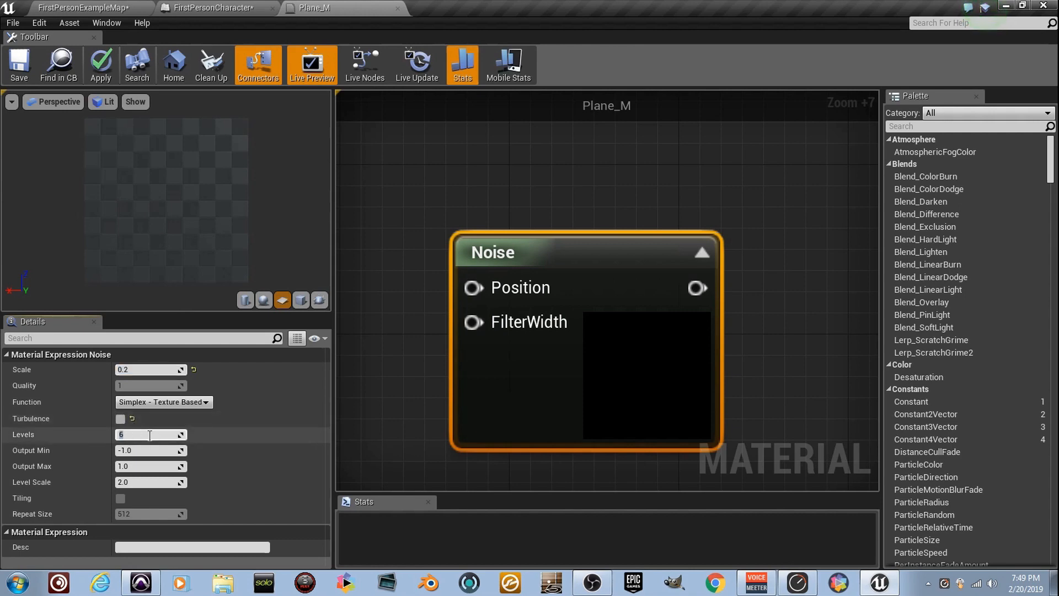
Step: Set the Noise node's Levels to 2, Output Min to -0.3, Output Max to 1.3 and Level Scale to 3.0
click(150, 451)
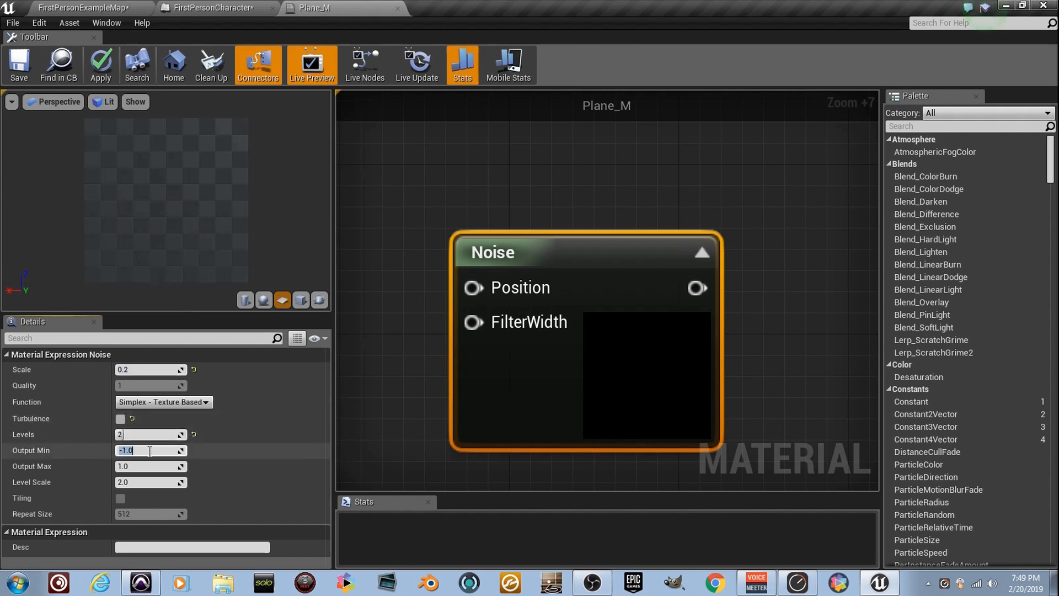
text(-0.3)
click(150, 466)
text(1.)
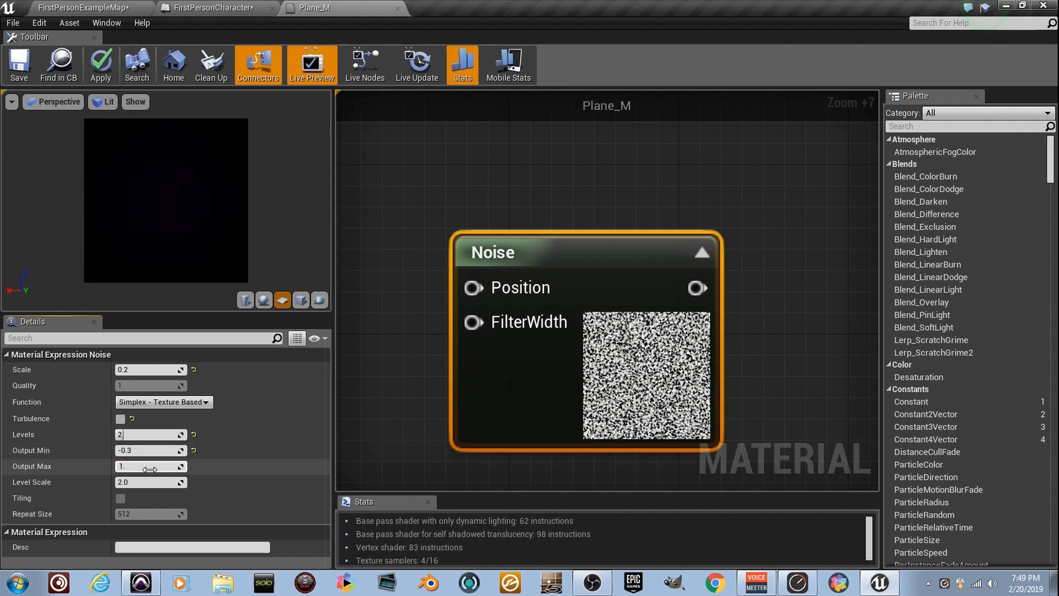
text(3)
click(153, 482)
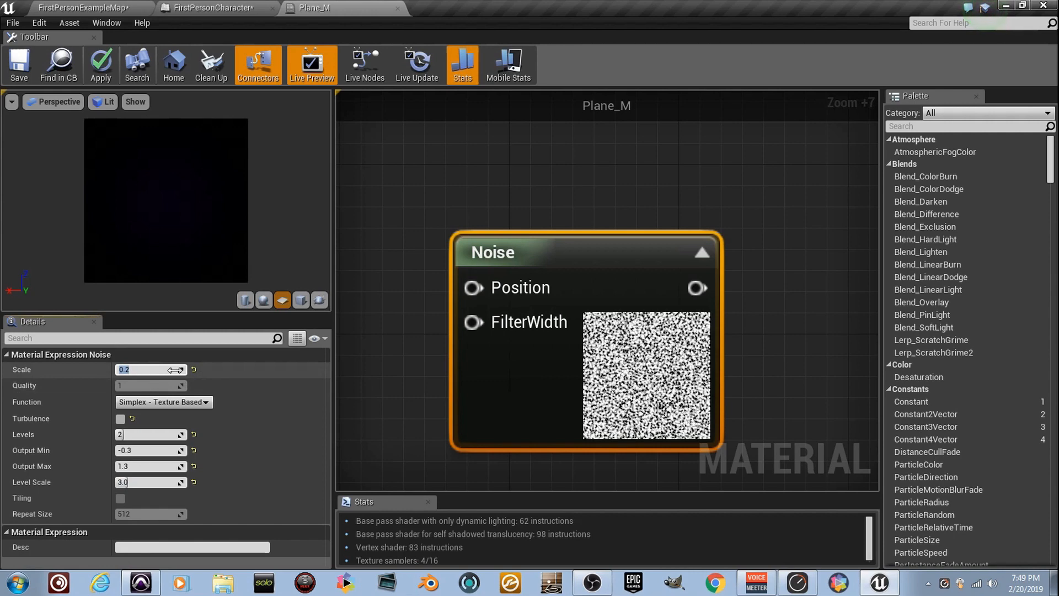
Step: Try a Scale of 0.02 on the Noise node, and restore it to 0.2
key(Return)
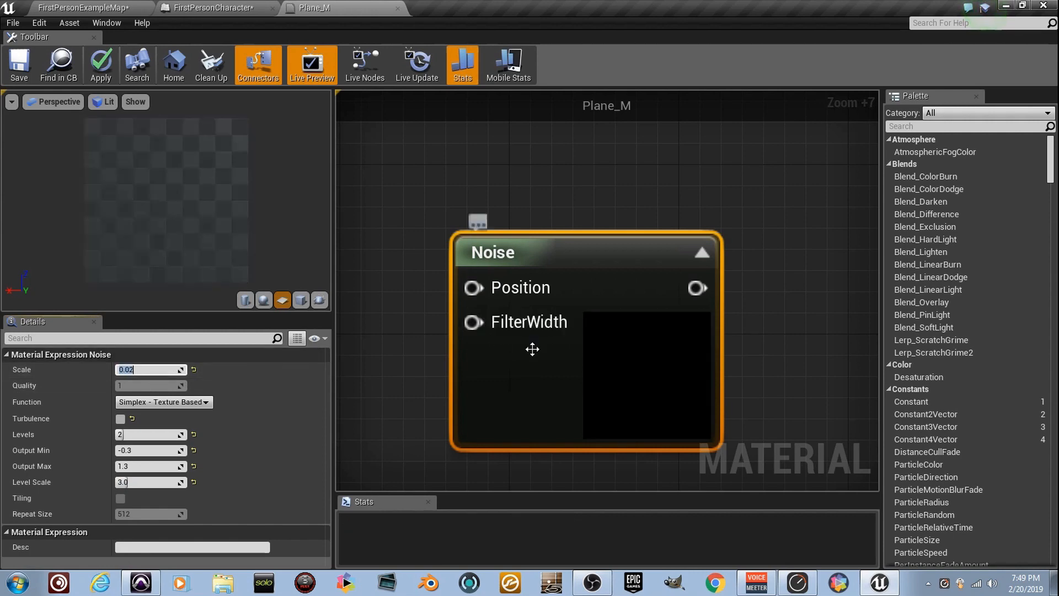
drag(658, 337, 633, 286)
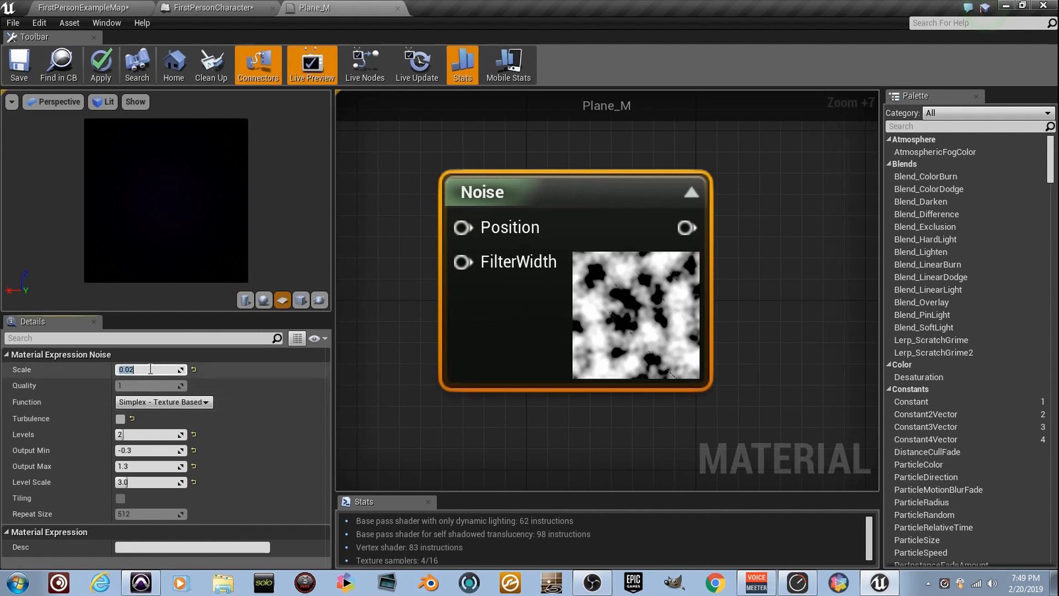
text(0.2)
key(Return)
Step: Add a LocalPosition node and connect its Local Position (Excluding Offsets) output to the Noise node's Position input
right_drag(409, 314, 540, 321)
right_click(375, 214)
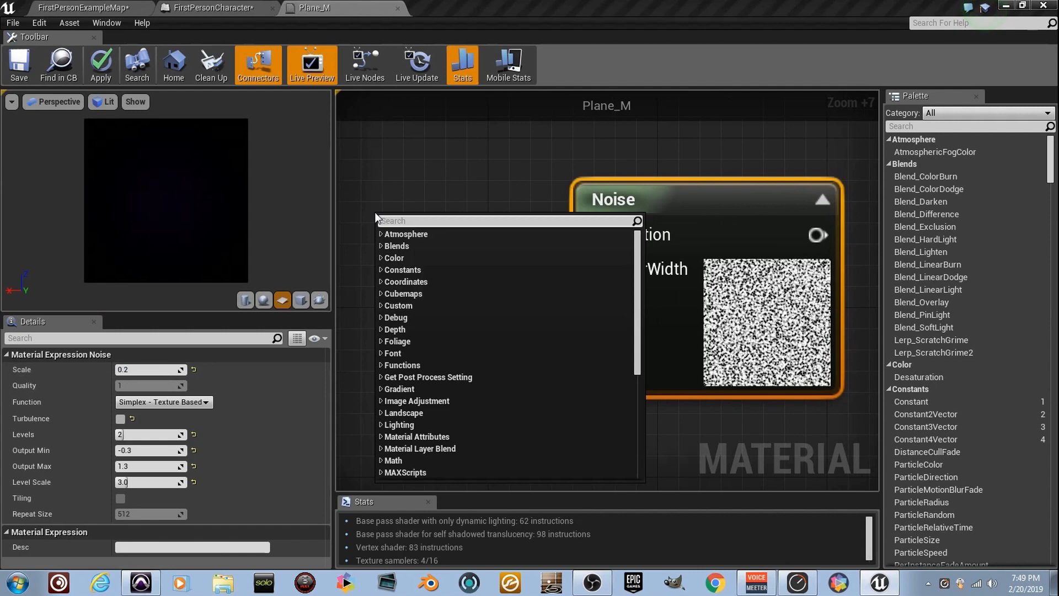
text(loca)
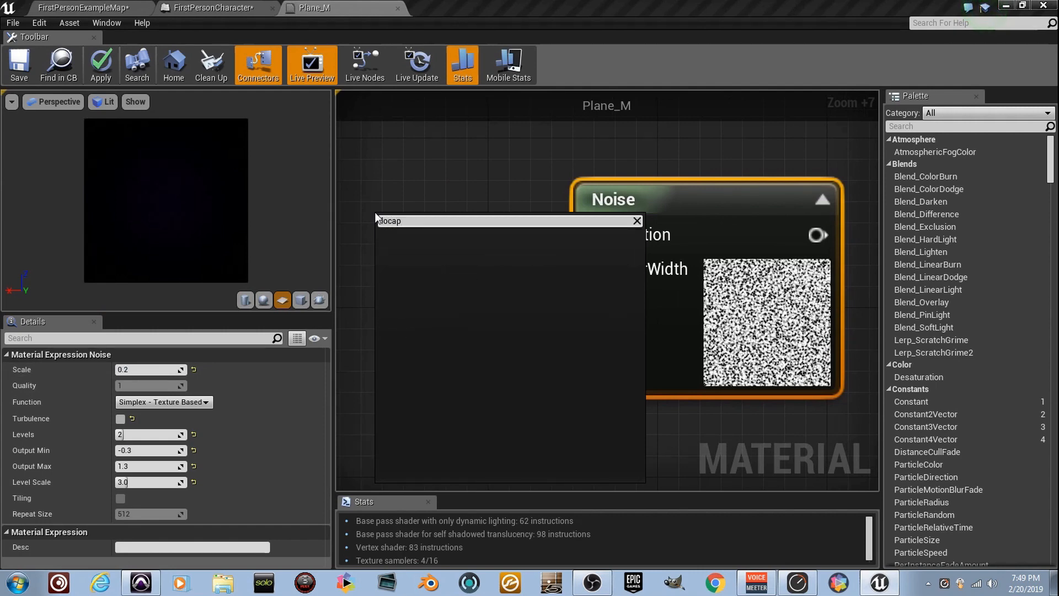
key(Return)
drag(455, 232, 390, 239)
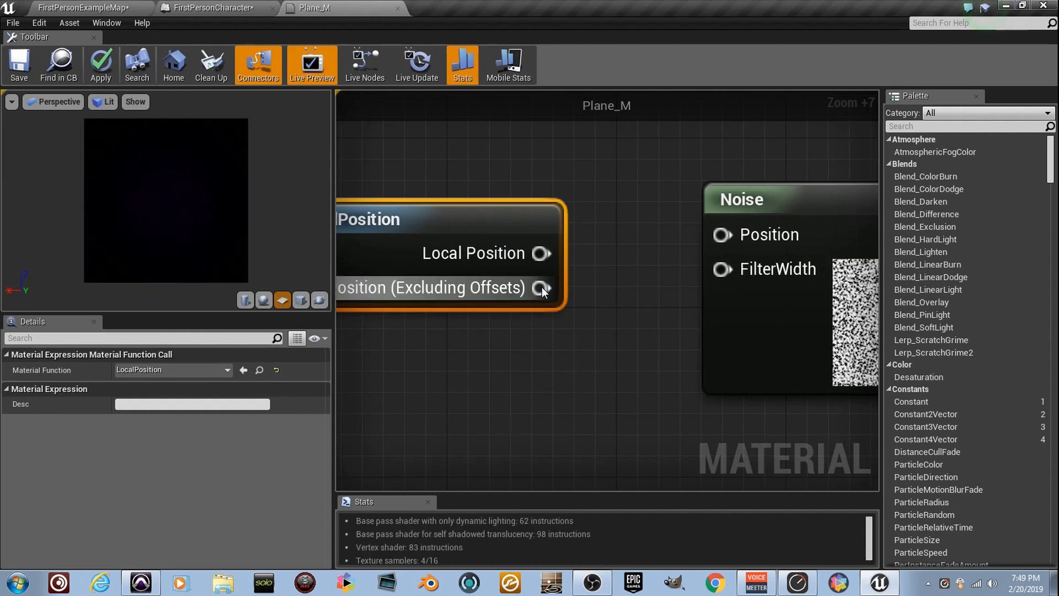
drag(540, 287, 721, 234)
right_drag(717, 270, 600, 276)
click(608, 278)
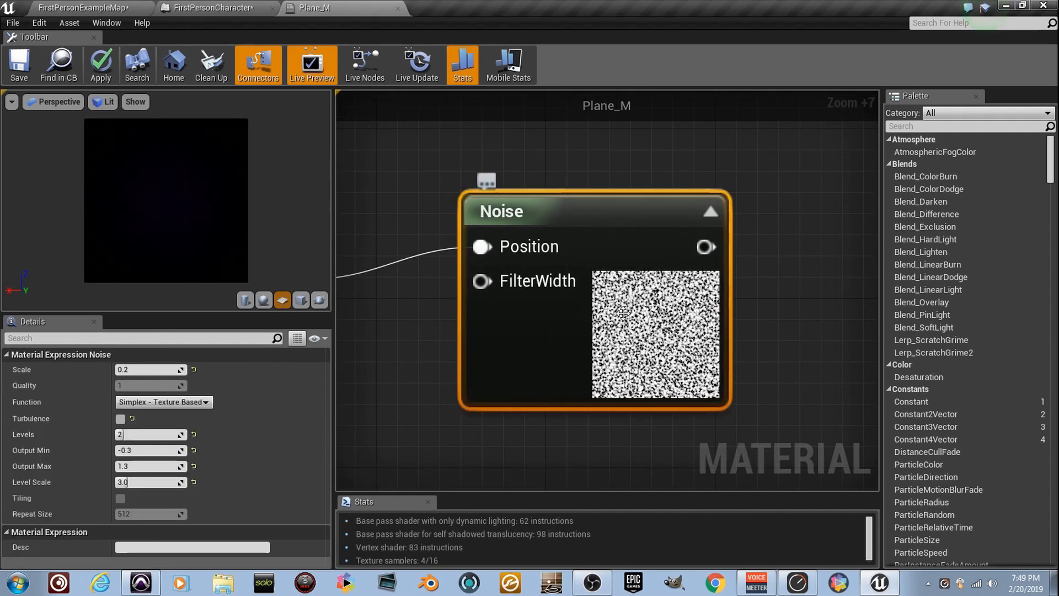
Step: Add a Power node fed by the Noise output into Base, expand its preview and align it beside Noise
scroll(622, 303, down, 4)
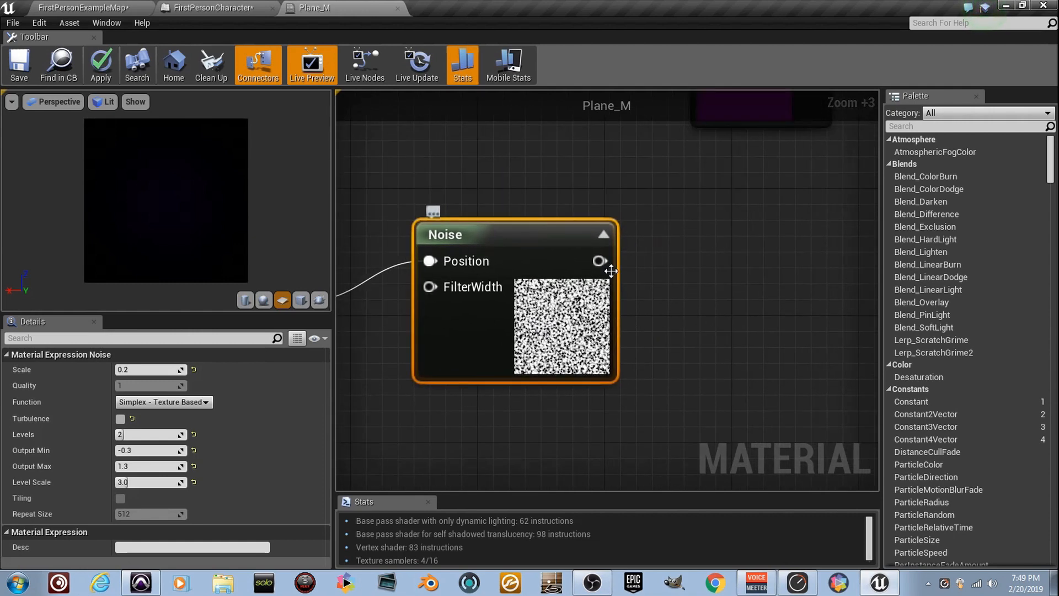
drag(598, 261, 697, 260)
text(power)
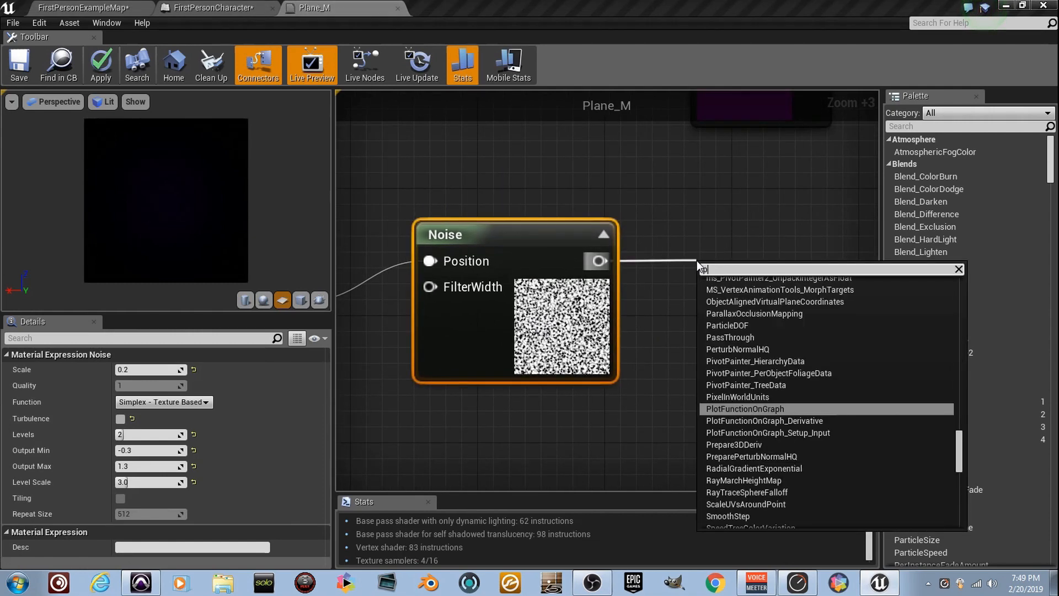
key(Return)
right_drag(829, 249, 755, 230)
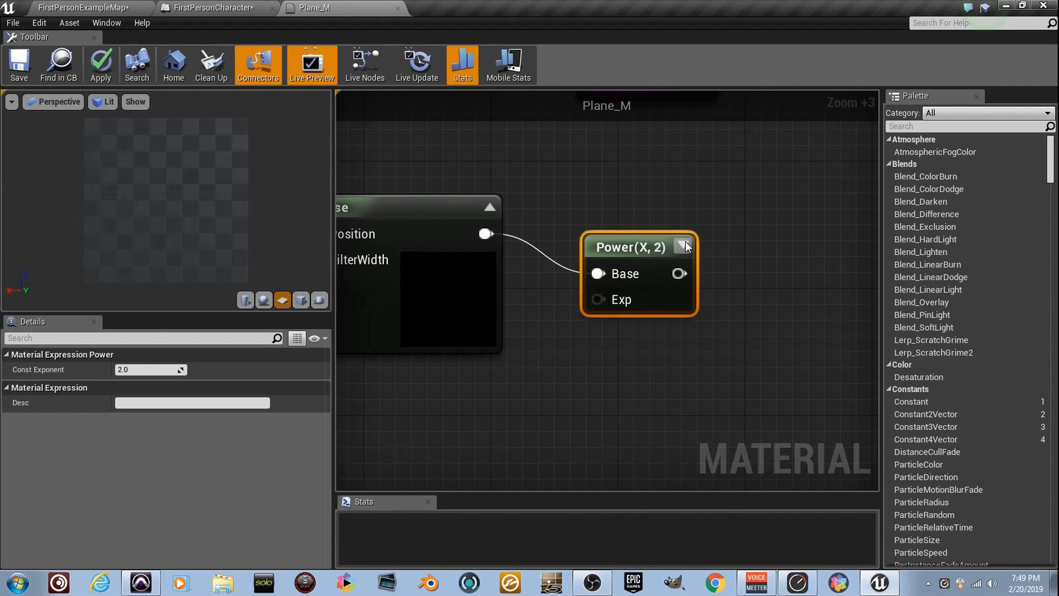
click(682, 245)
drag(682, 245, 688, 221)
Step: Add a Constant node with value 1 and connect it to the Power node's Exp input
right_click(616, 307)
click(583, 410)
key(1)
click(583, 386)
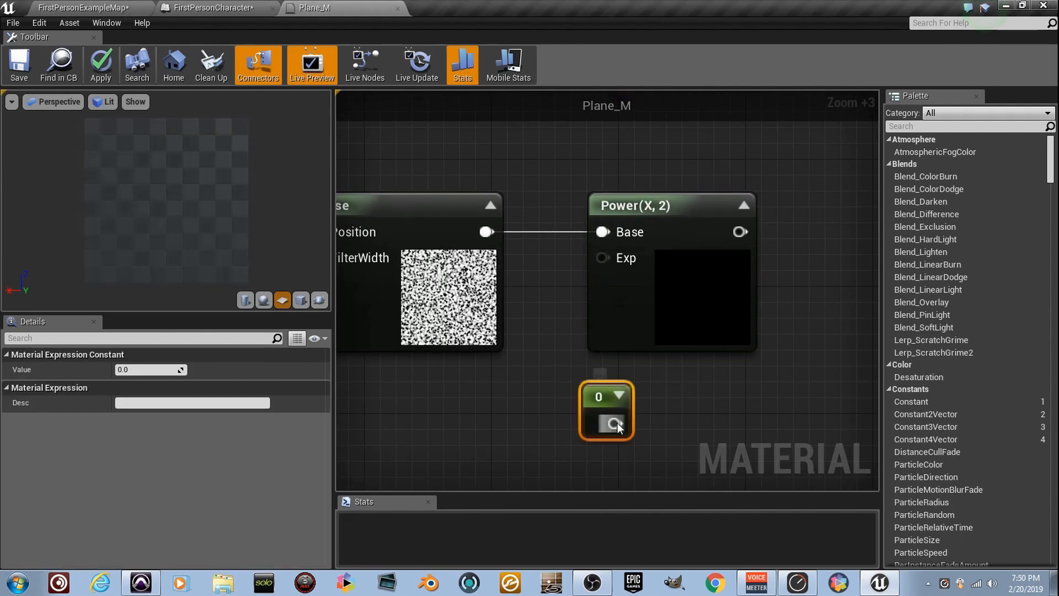
drag(615, 424, 601, 265)
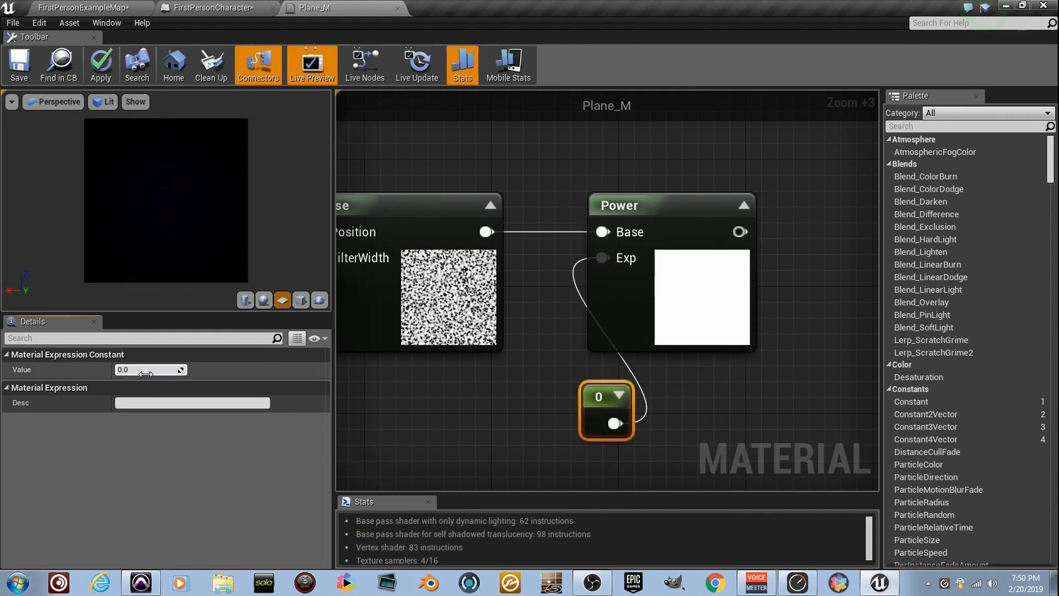
text(1)
key(Return)
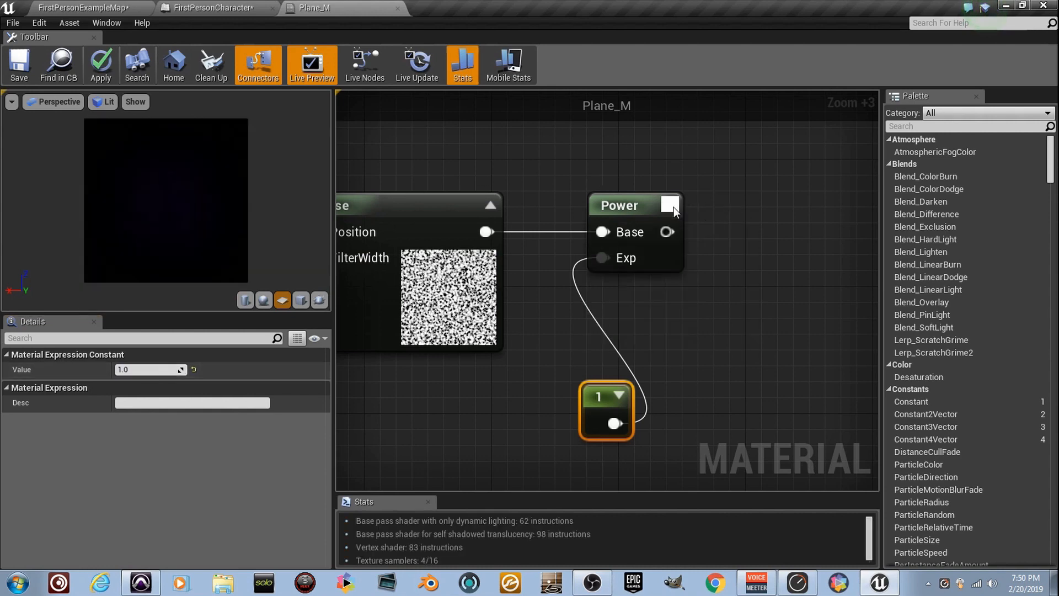
Step: Rearrange the color, Lerp and RadialGradientExponential nodes to free up space above the noise network
scroll(618, 331, down, 3)
scroll(614, 351, down, 5)
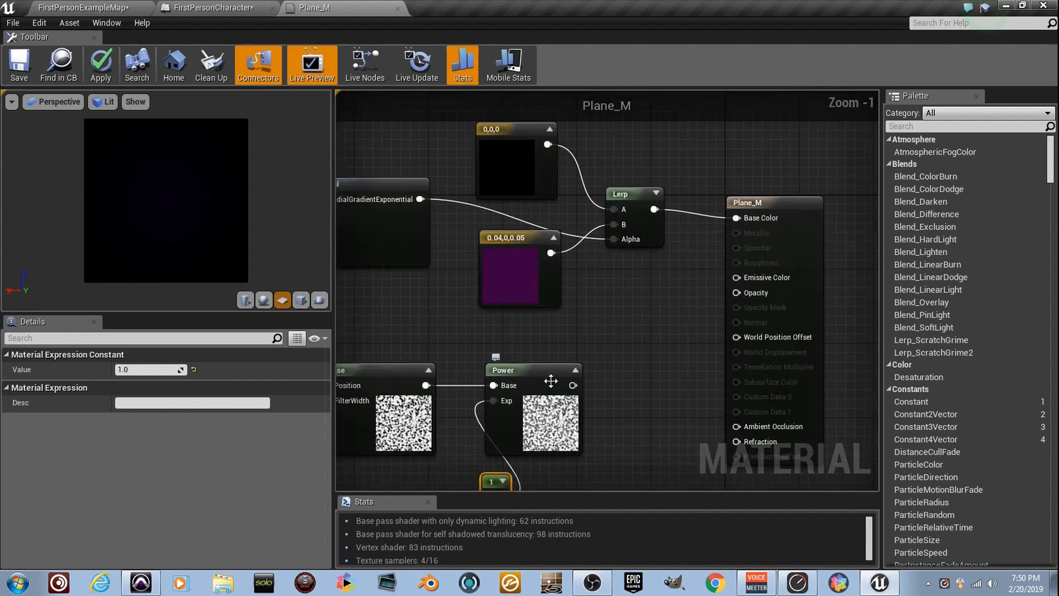
drag(642, 315, 496, 226)
drag(500, 283, 517, 203)
drag(437, 325, 359, 227)
right_drag(488, 269, 545, 269)
shift+click(485, 190)
drag(554, 214, 463, 227)
scroll(487, 227, up, 3)
right_drag(735, 436, 713, 400)
scroll(713, 399, down, 2)
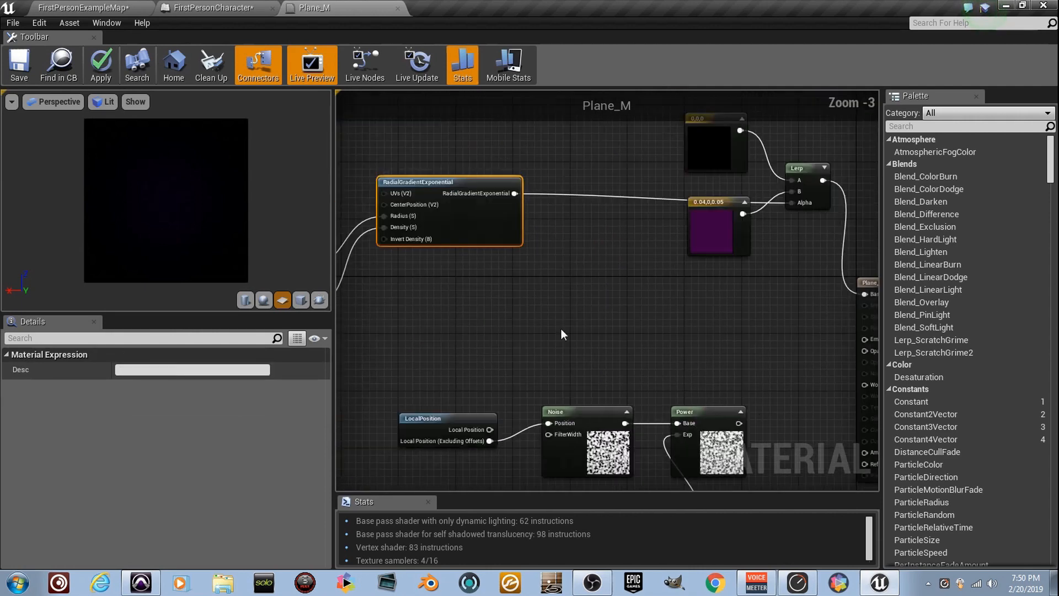
Step: Add a OneMinus node fed by the RadialGradientExponential output
right_drag(648, 368, 605, 341)
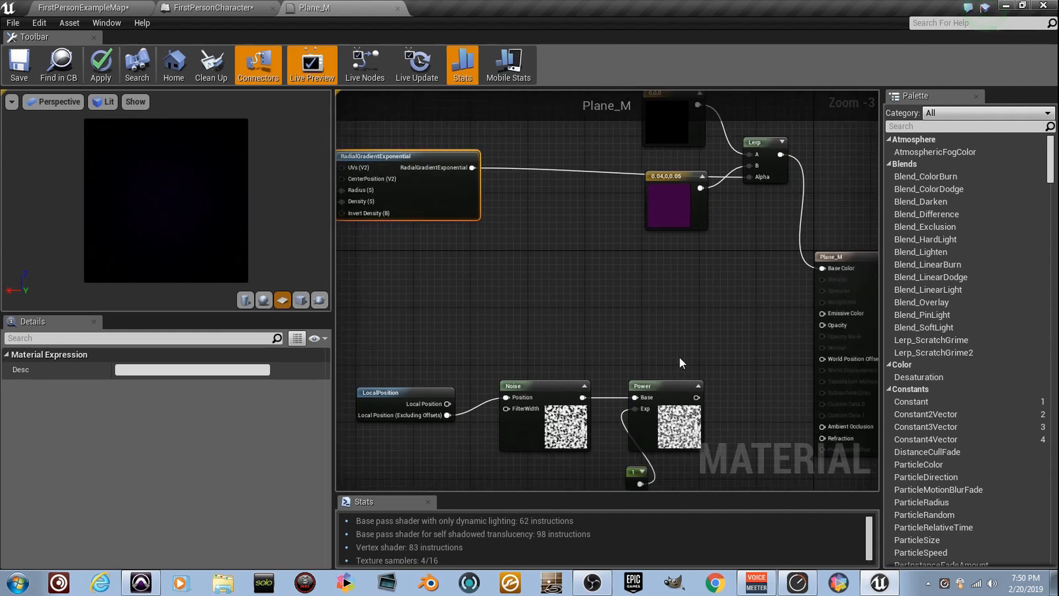
drag(470, 168, 555, 257)
text(on)
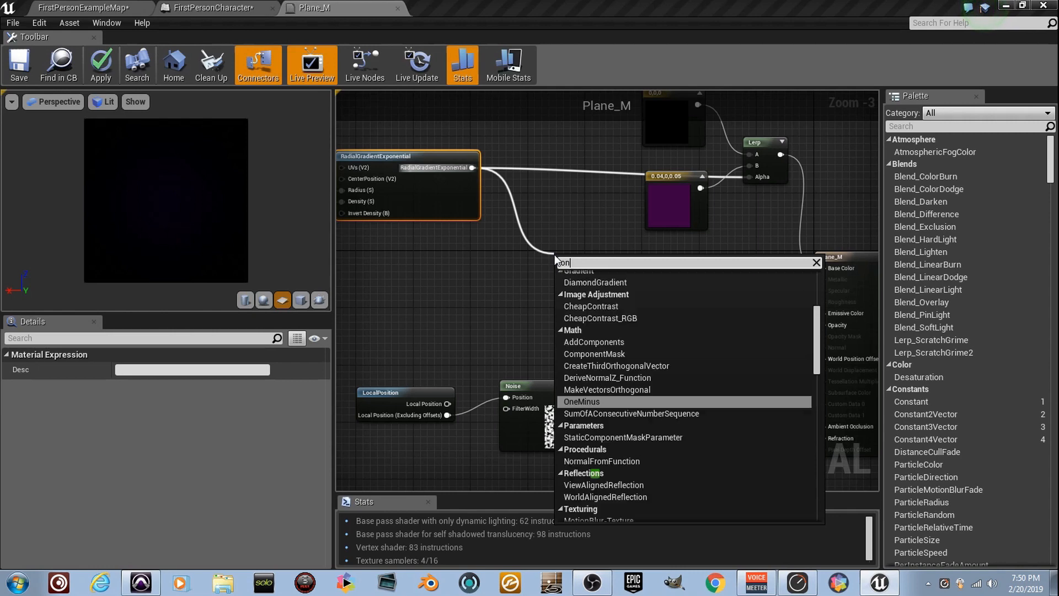
text(emi)
key(Return)
scroll(558, 252, up, 3)
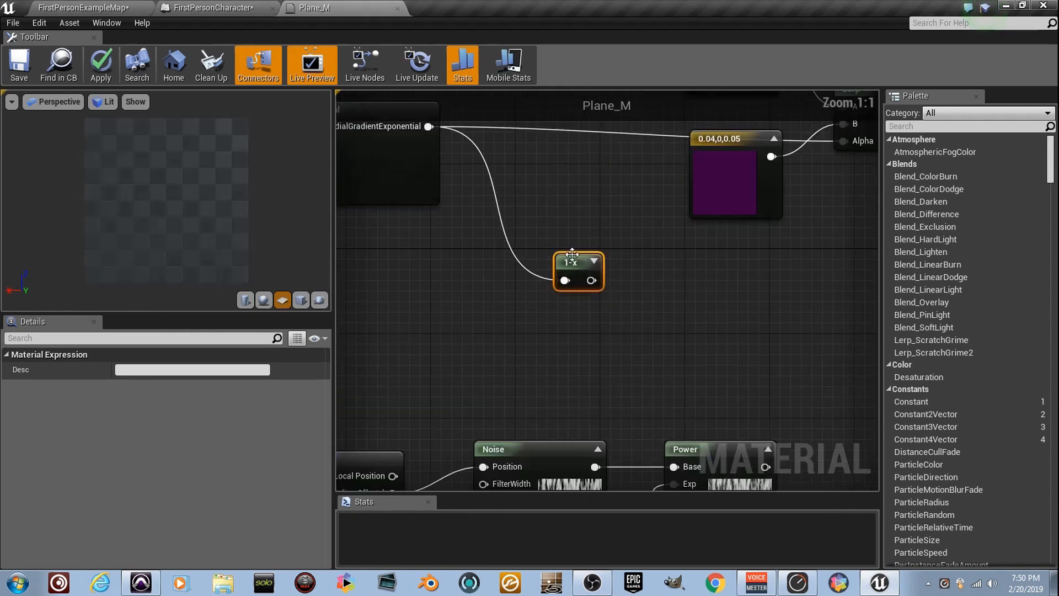
Step: Add an Add node with the OneMinus output connected to A and the Power output connected to B
drag(592, 281, 648, 303)
text(add)
key(Return)
right_drag(611, 358, 615, 334)
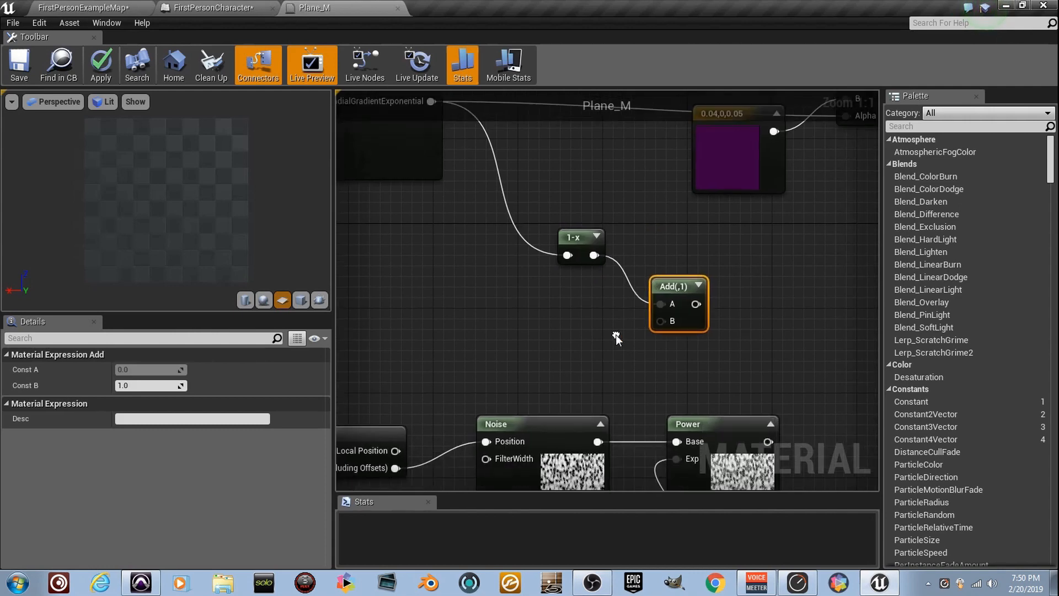
drag(766, 442, 661, 323)
right_drag(741, 351, 586, 345)
scroll(586, 296, up, 7)
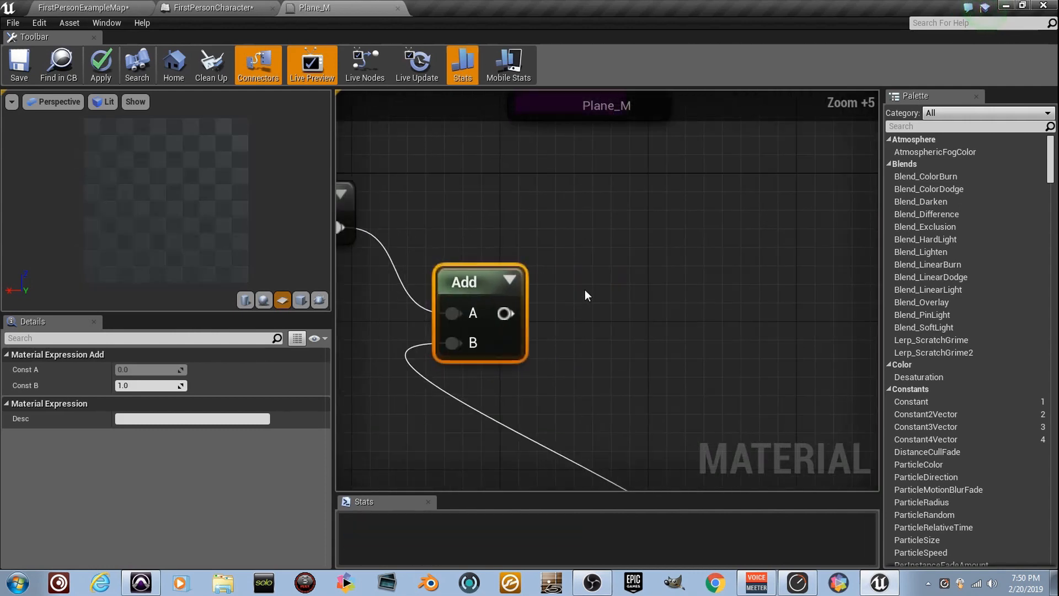
Step: Add a Multiply node with the Add output connected to A, and align it beside the Add node
drag(494, 317, 621, 310)
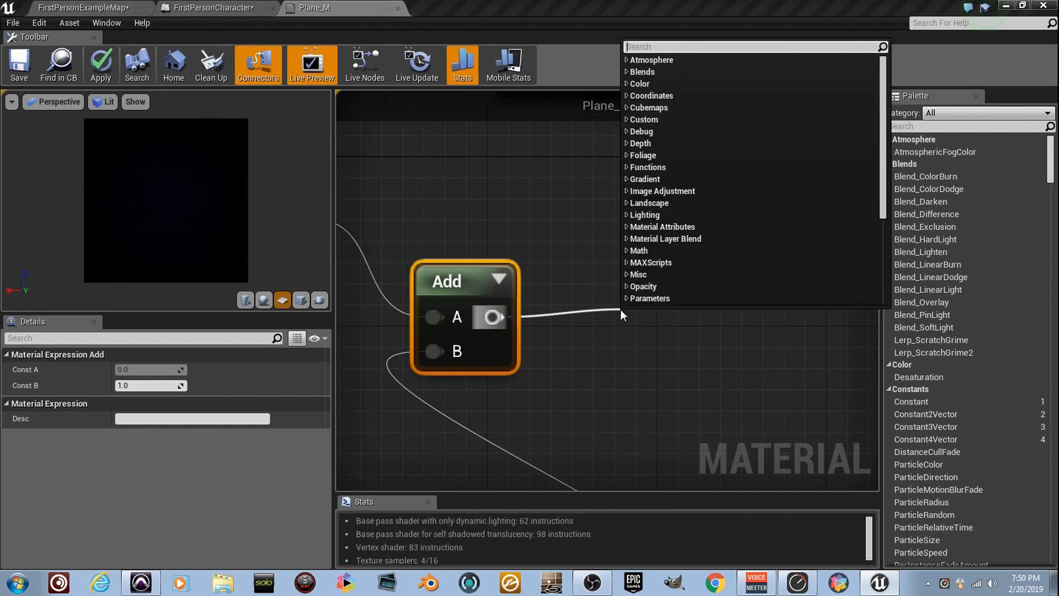
text(mul)
key(Return)
right_drag(621, 290, 567, 256)
drag(657, 293, 673, 246)
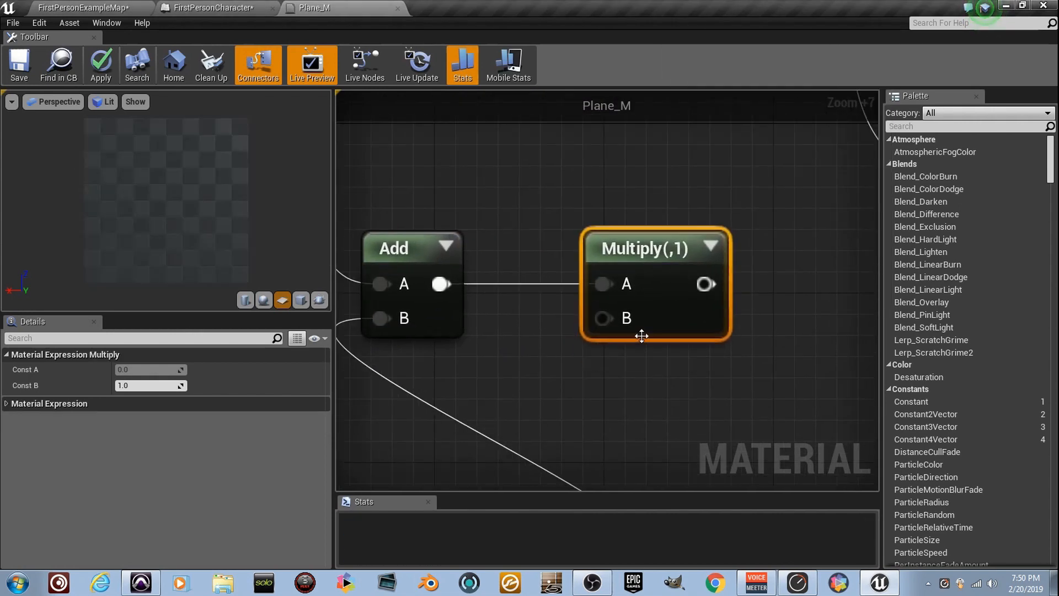
Step: Add a Constant node with value 1 and connect it to the Multiply node's B input
click(609, 370)
drag(653, 423, 603, 318)
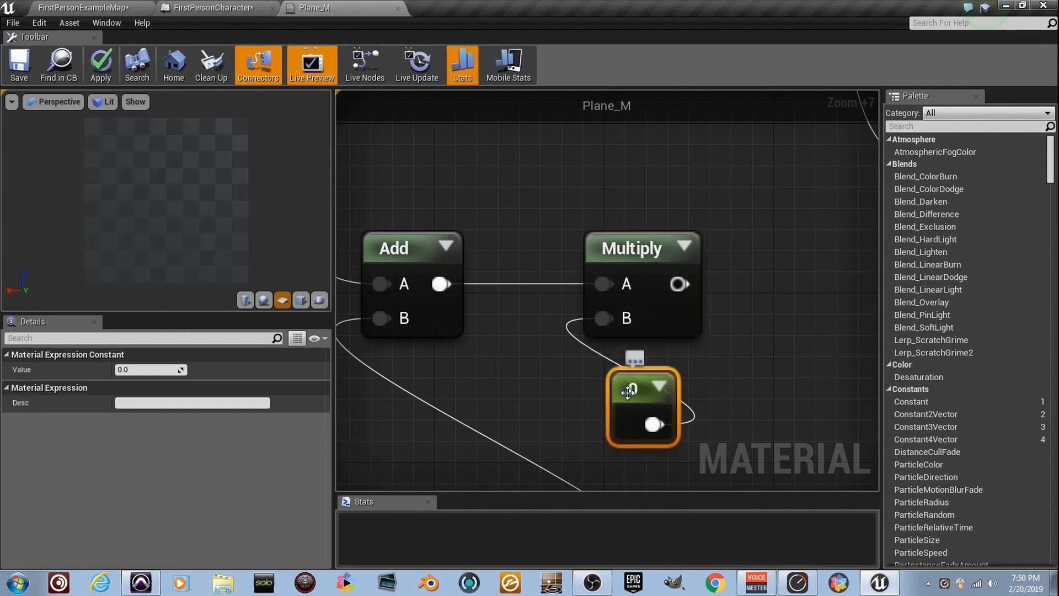
text(1)
key(Return)
Step: Connect the Multiply output to Plane_M's Opacity input and take a closer look at the material preview
right_drag(641, 329, 388, 326)
drag(419, 298, 707, 363)
scroll(181, 184, up, 5)
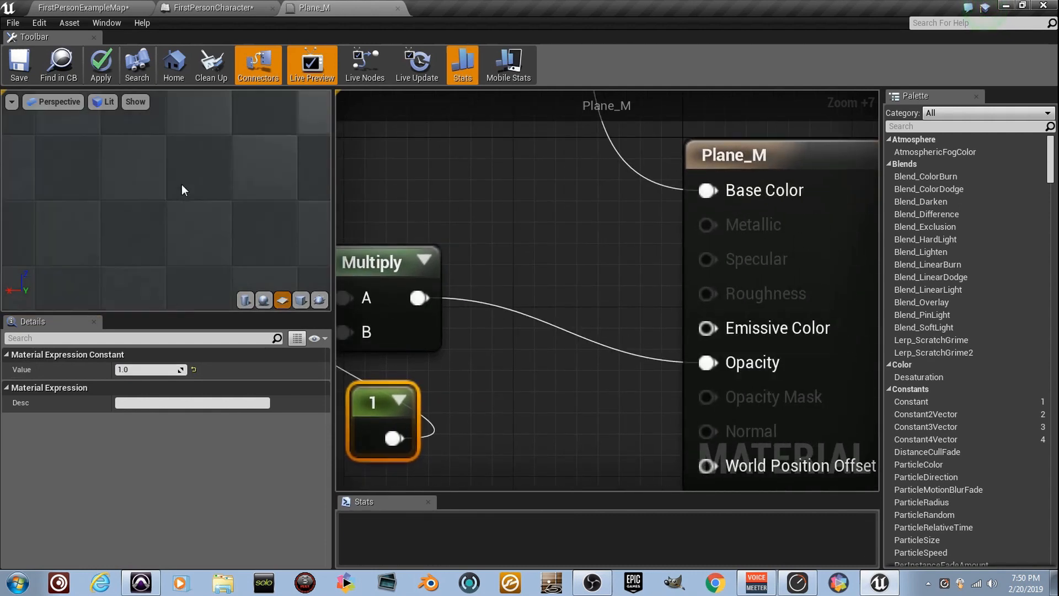
Step: Examine the whole plane in the material preview and the node chain feeding Plane_M's Opacity input
scroll(181, 184, down, 3)
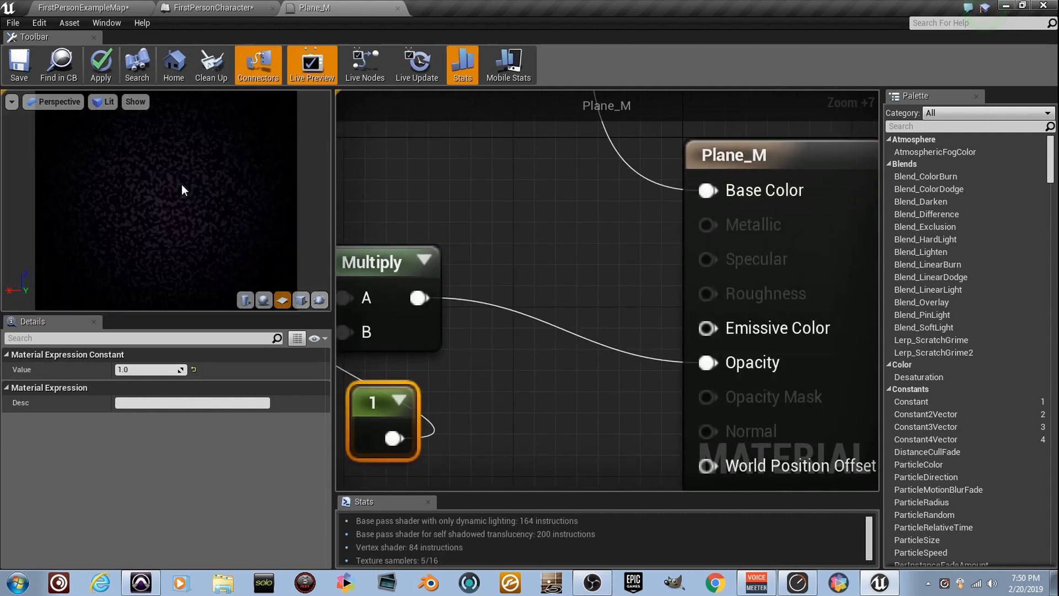
scroll(182, 185, down, 6)
scroll(181, 184, up, 4)
scroll(182, 184, down, 2)
scroll(491, 201, down, 4)
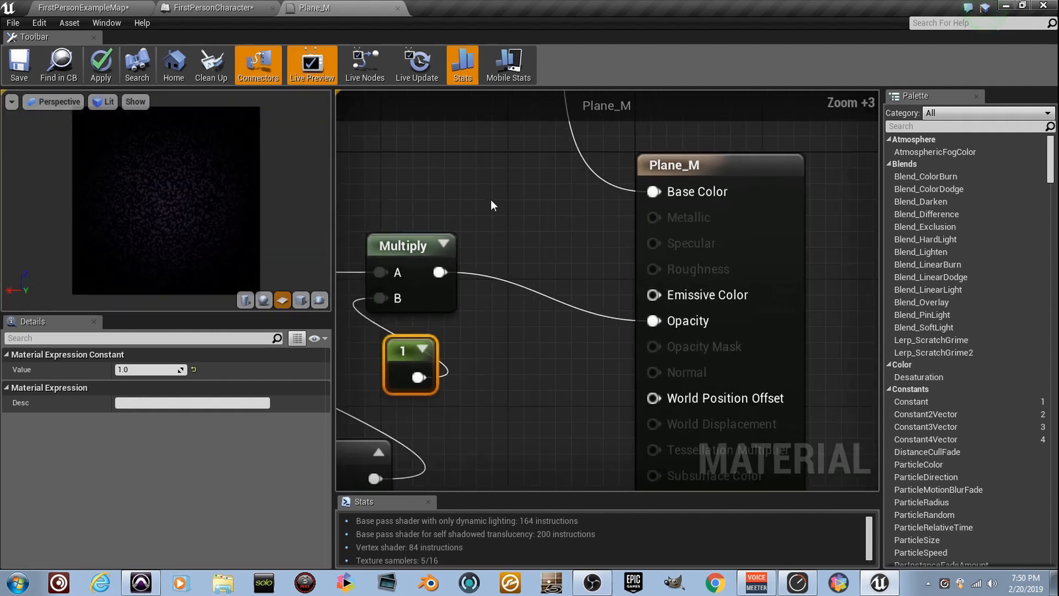
right_drag(488, 210, 806, 208)
scroll(795, 214, down, 2)
right_drag(683, 240, 801, 246)
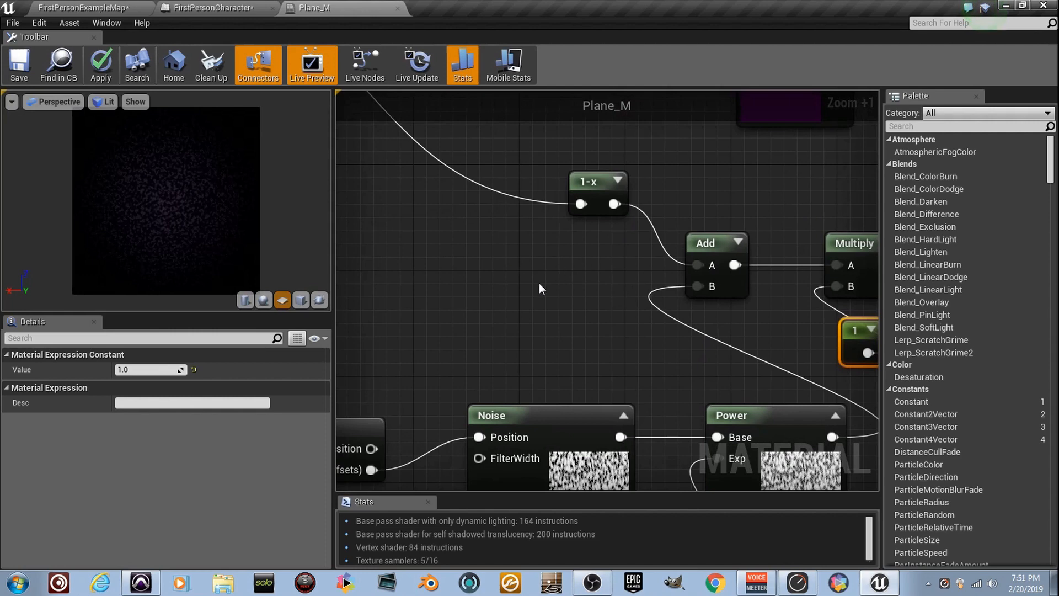
Step: Add a Constant node, connect it to Plane_M's Refraction input, and set its value to 1
right_drag(702, 324, 504, 253)
right_drag(787, 337, 593, 259)
right_drag(538, 297, 536, 261)
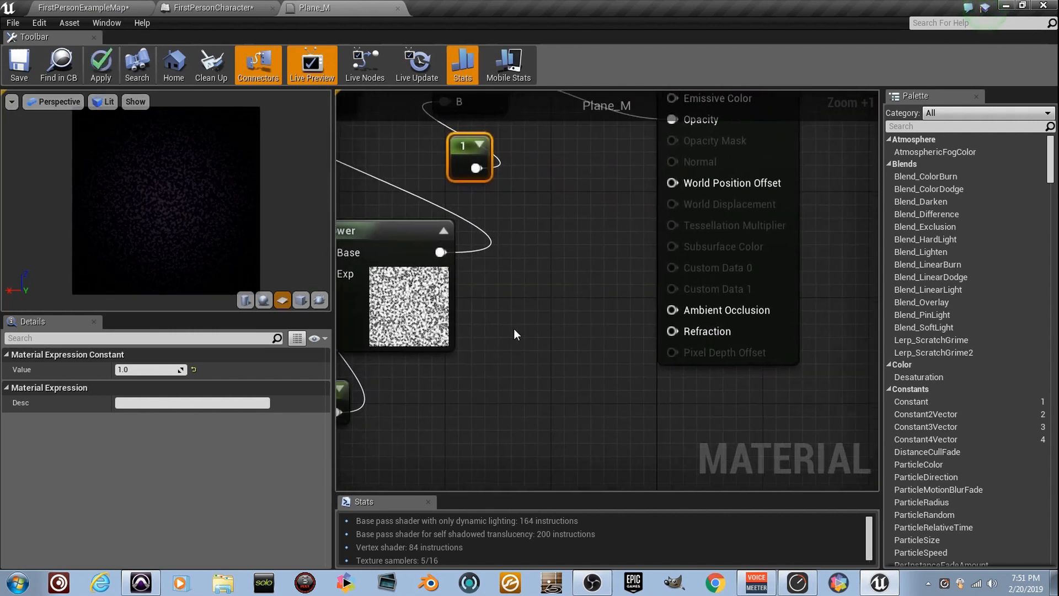
right_drag(514, 329, 599, 331)
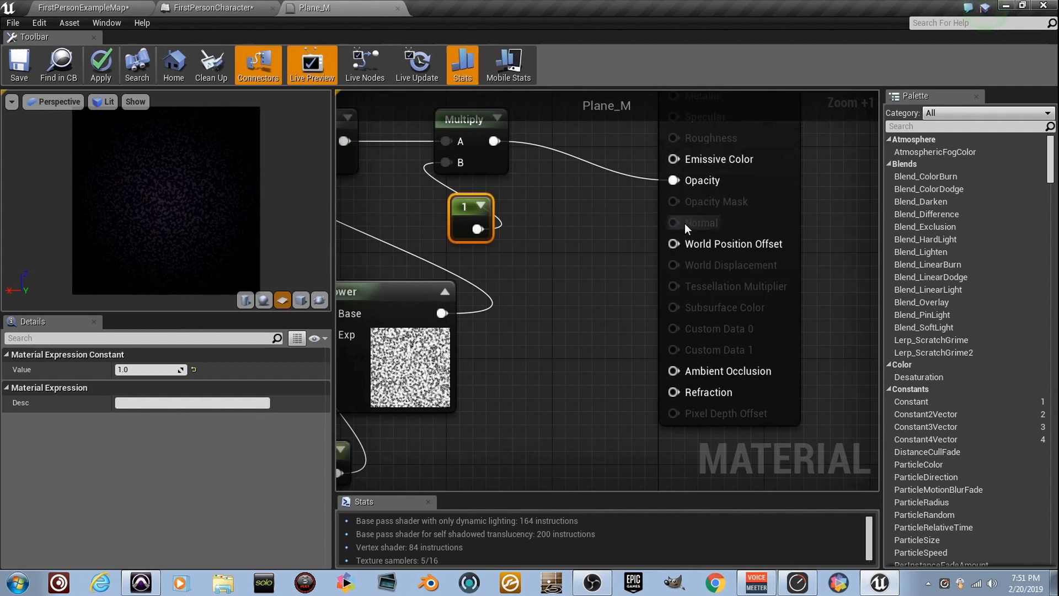
click(544, 398)
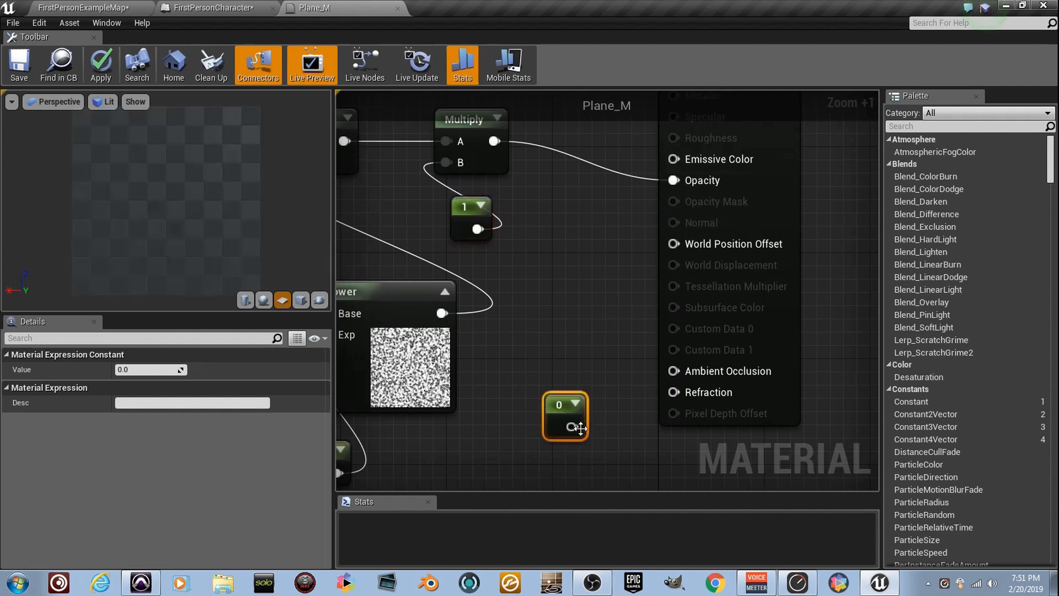
drag(660, 396, 675, 391)
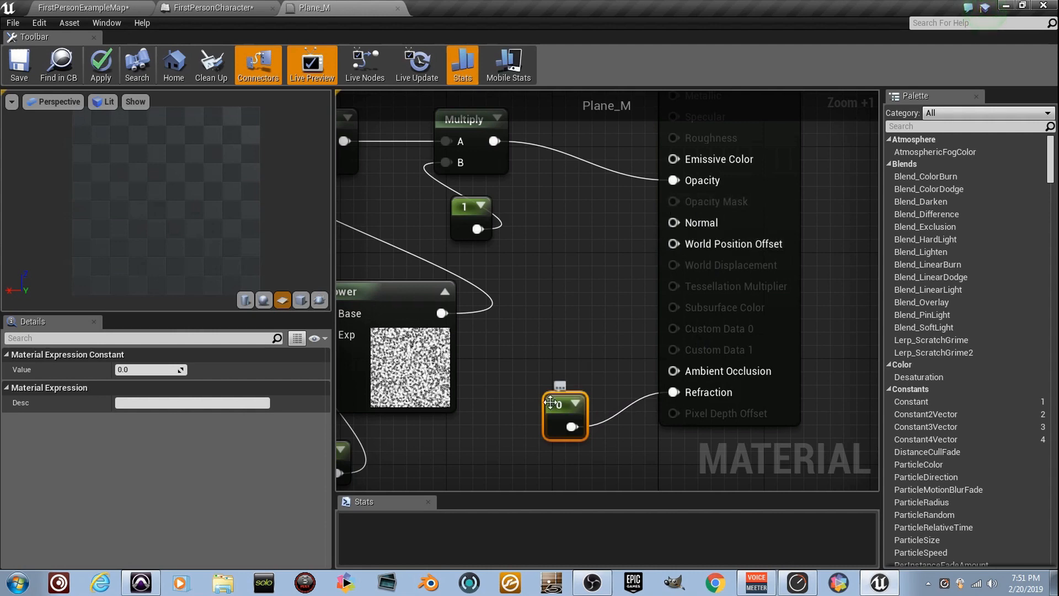
click(154, 371)
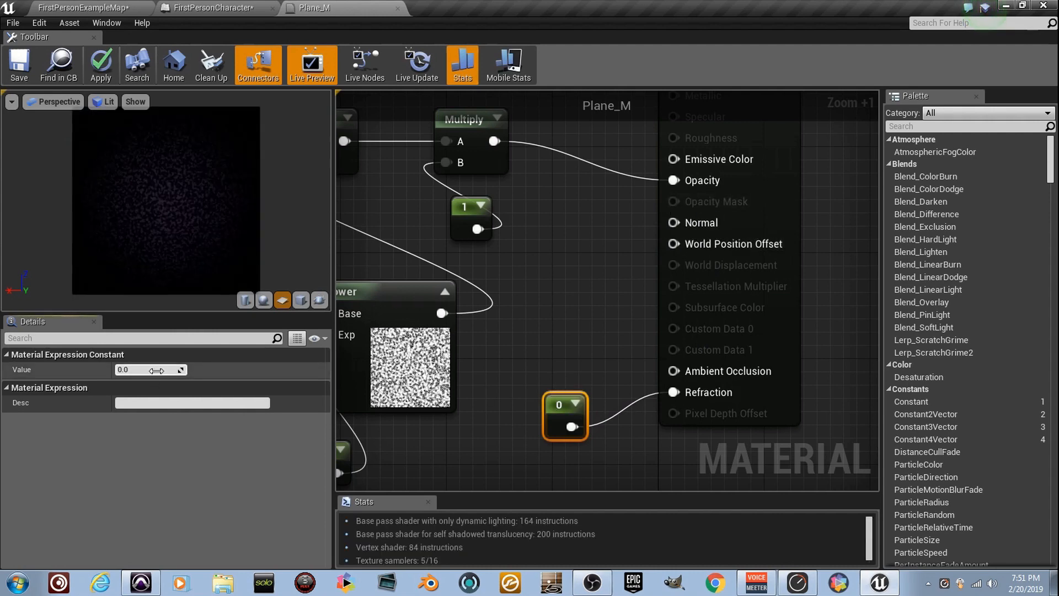
text(1)
key(Return)
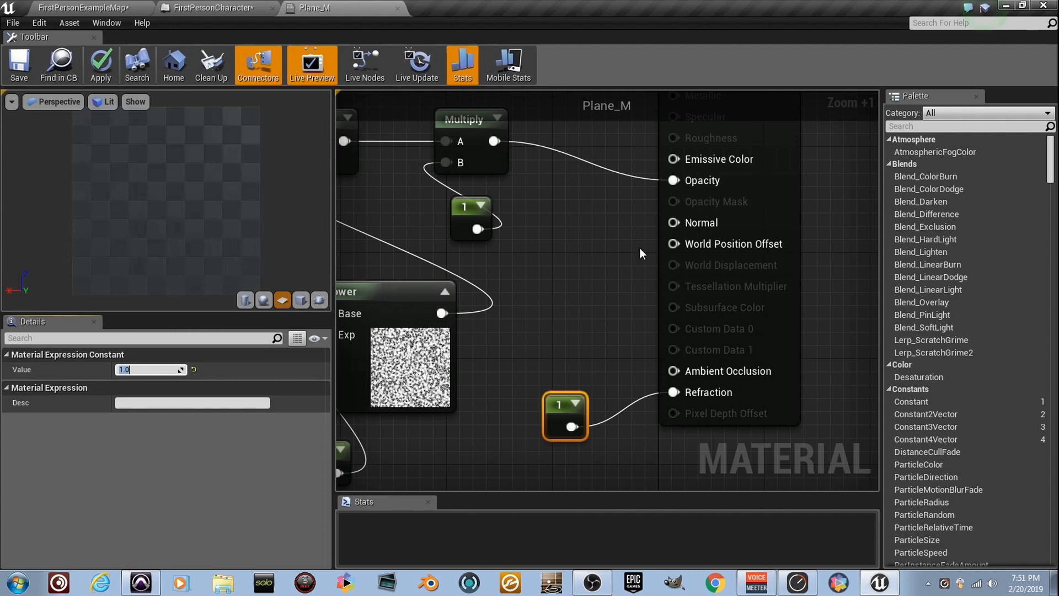
Step: Search StarterContent for "water" with the Texture filter on and add T_Water_N to the material graph as a Texture Sample
click(103, 30)
mouse_move(186, 177)
click(257, 195)
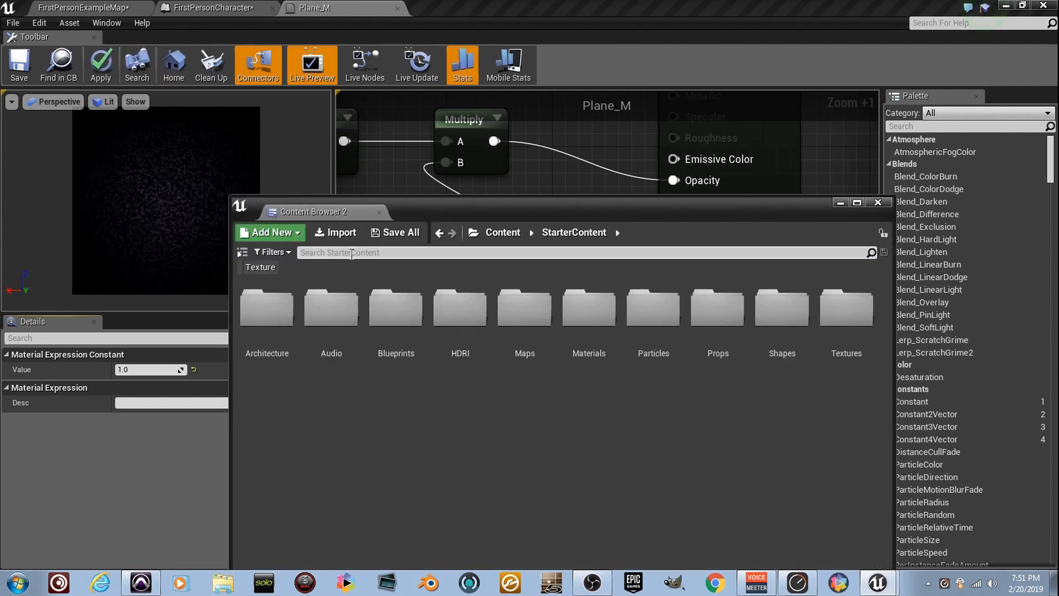
click(268, 269)
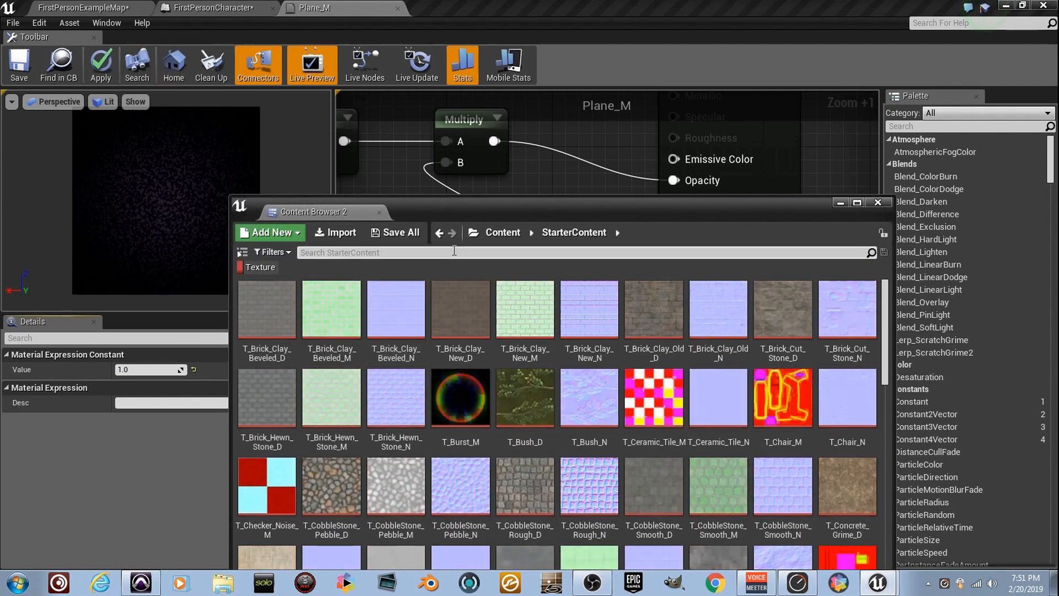
text(water)
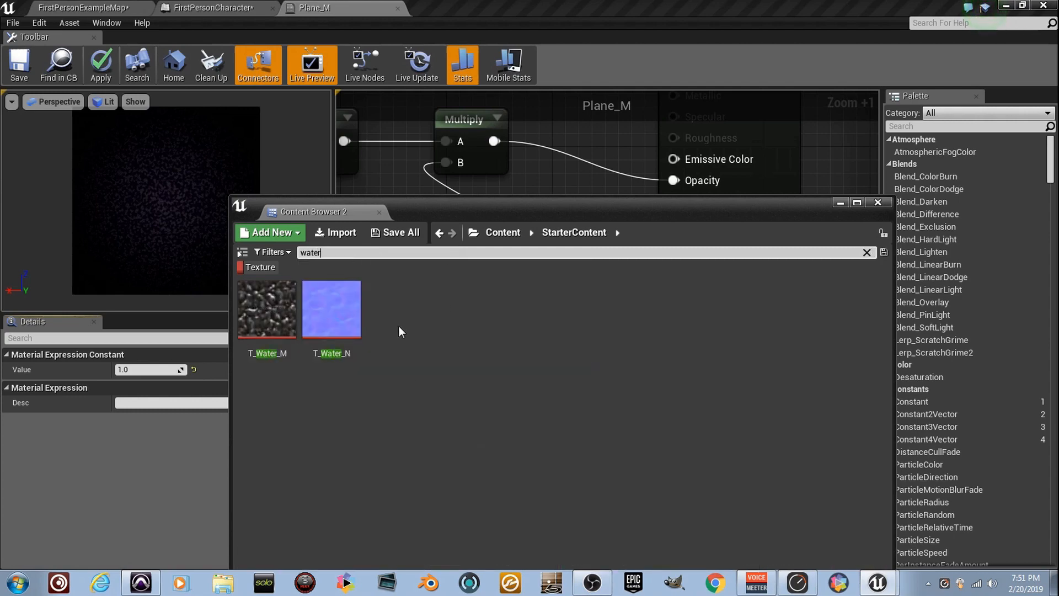
click(338, 285)
drag(544, 141, 546, 145)
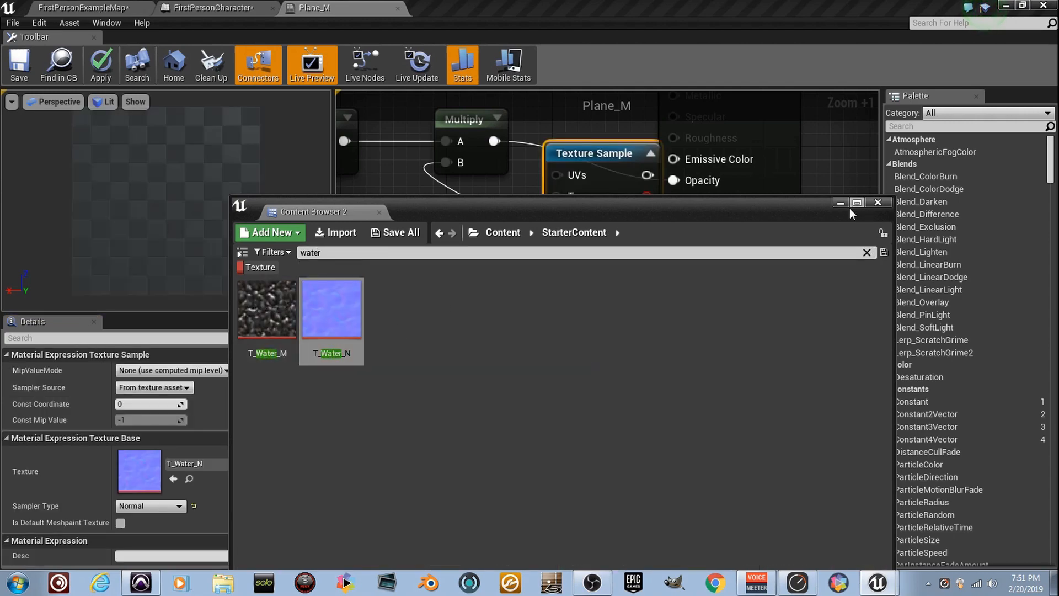
click(843, 204)
Step: Connect the T_Water_N Texture Sample's RGB output to Plane_M's Normal input and space both nodes farther from the Multiply node
right_drag(681, 264, 574, 287)
drag(666, 246, 787, 245)
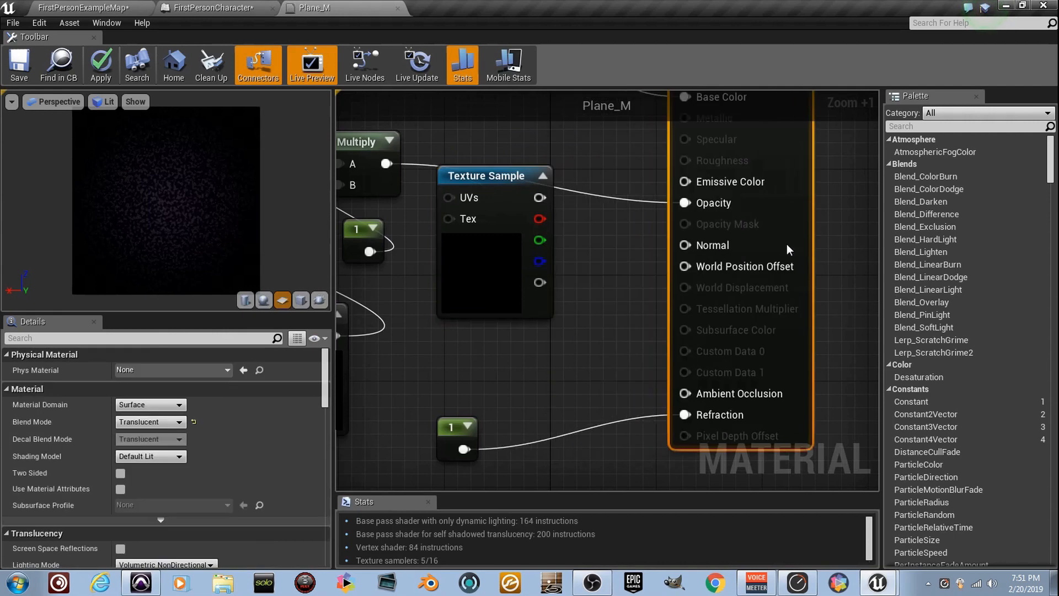
drag(509, 261, 594, 306)
drag(627, 243, 685, 245)
right_drag(473, 292, 581, 288)
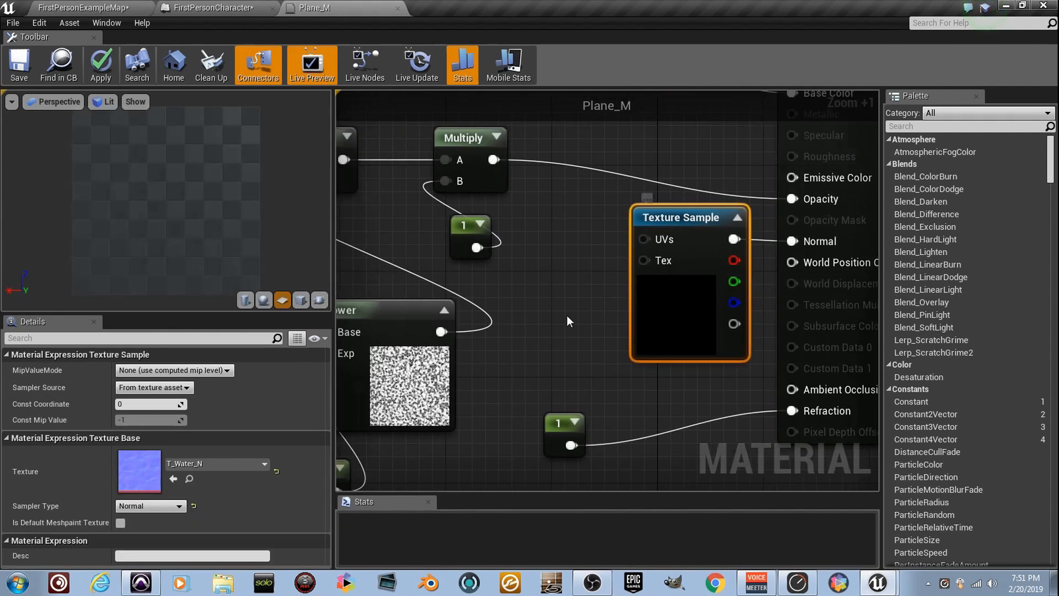
scroll(567, 315, down, 5)
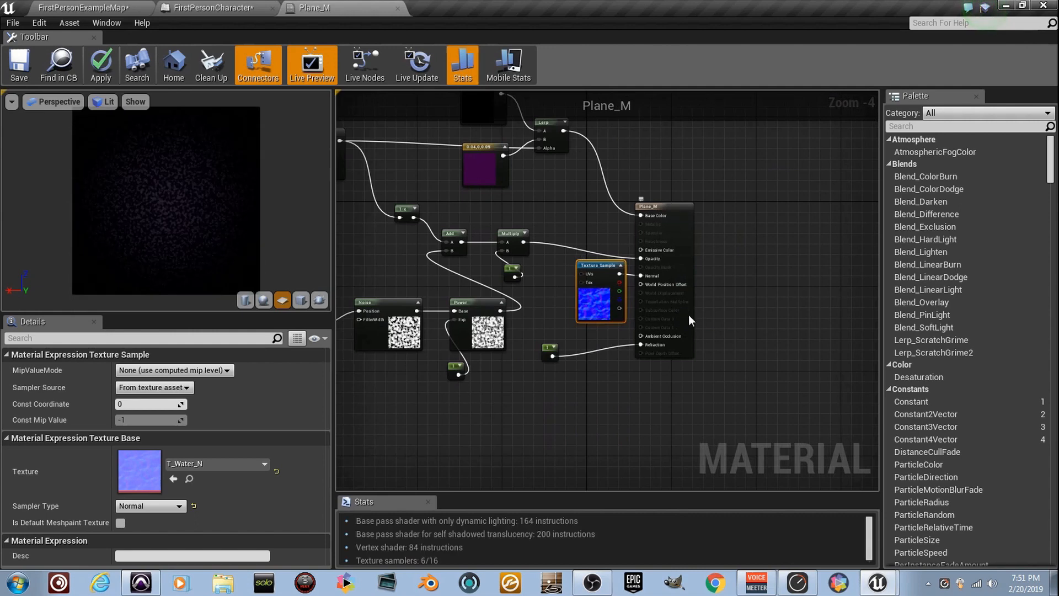
drag(689, 316, 747, 310)
drag(606, 301, 649, 301)
scroll(585, 298, up, 4)
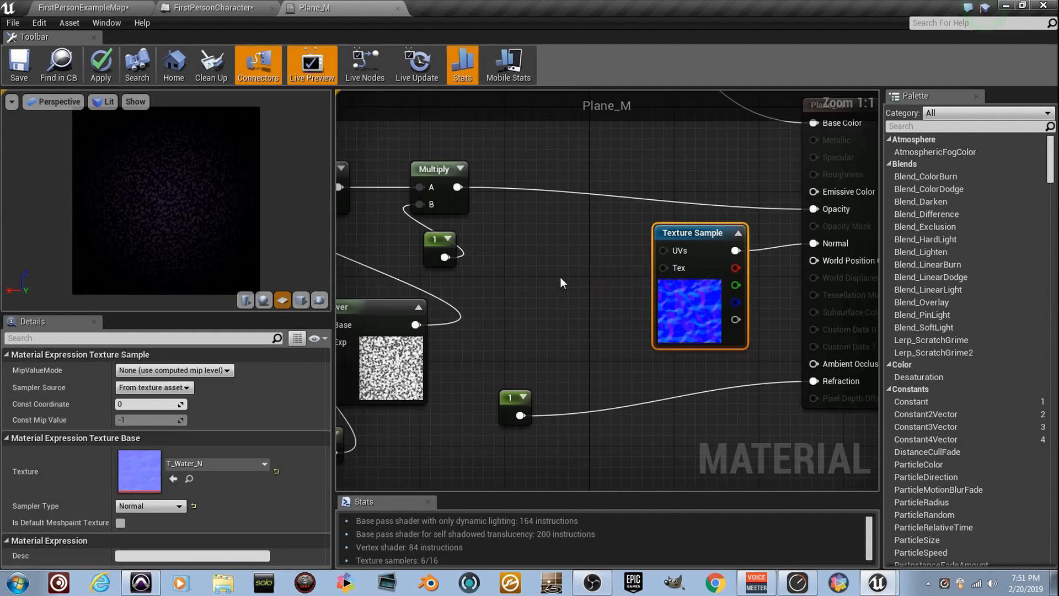
Step: Add a Panner node connected to the Texture Sample's UVs input and set its Speed X to 0.1
right_click(560, 282)
text(pann)
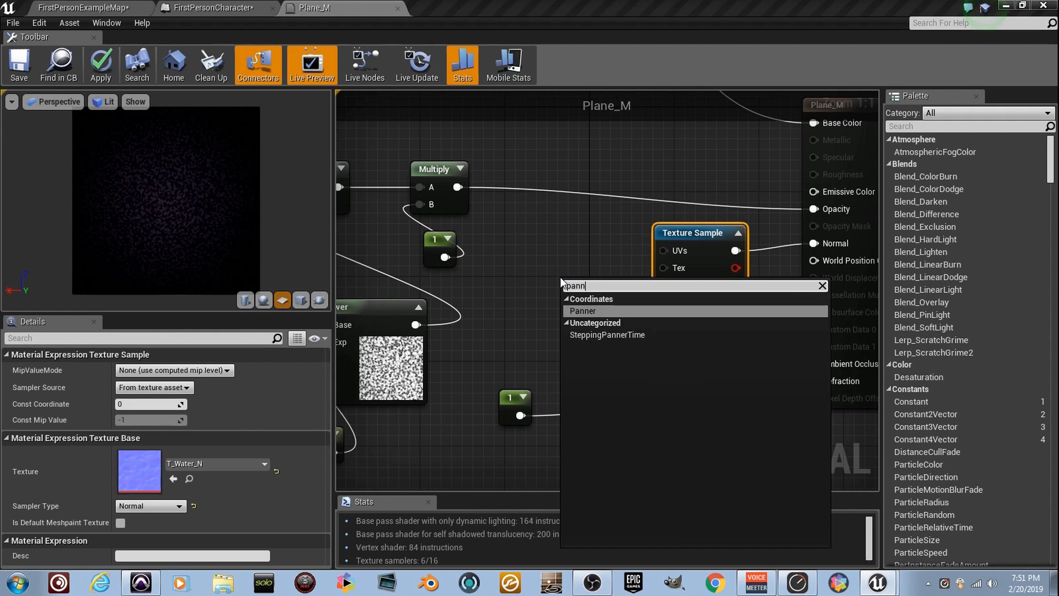
key(Return)
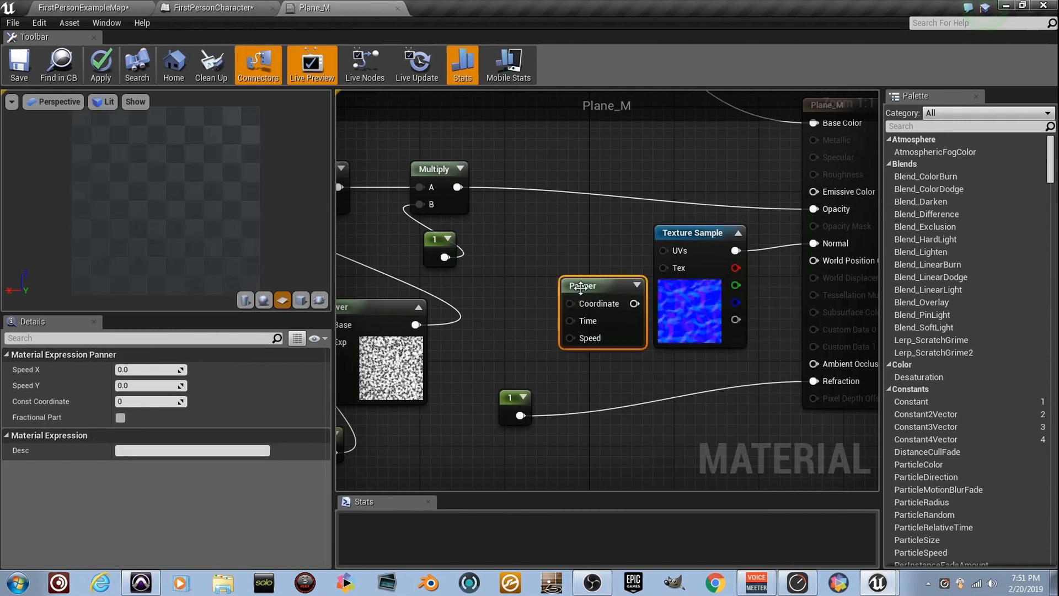
scroll(623, 309, up, 5)
drag(643, 295, 749, 244)
click(163, 373)
text(.1)
key(Return)
Step: Review the complete node graph and save the Plane_M material
scroll(546, 326, down, 5)
right_drag(717, 404, 671, 385)
scroll(568, 331, down, 5)
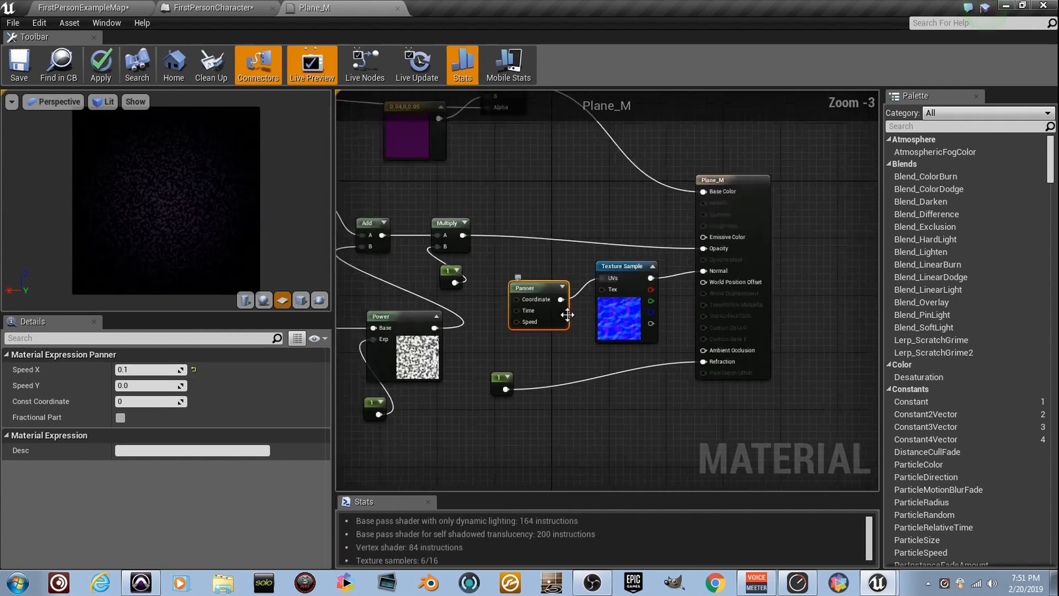
right_drag(701, 329, 659, 327)
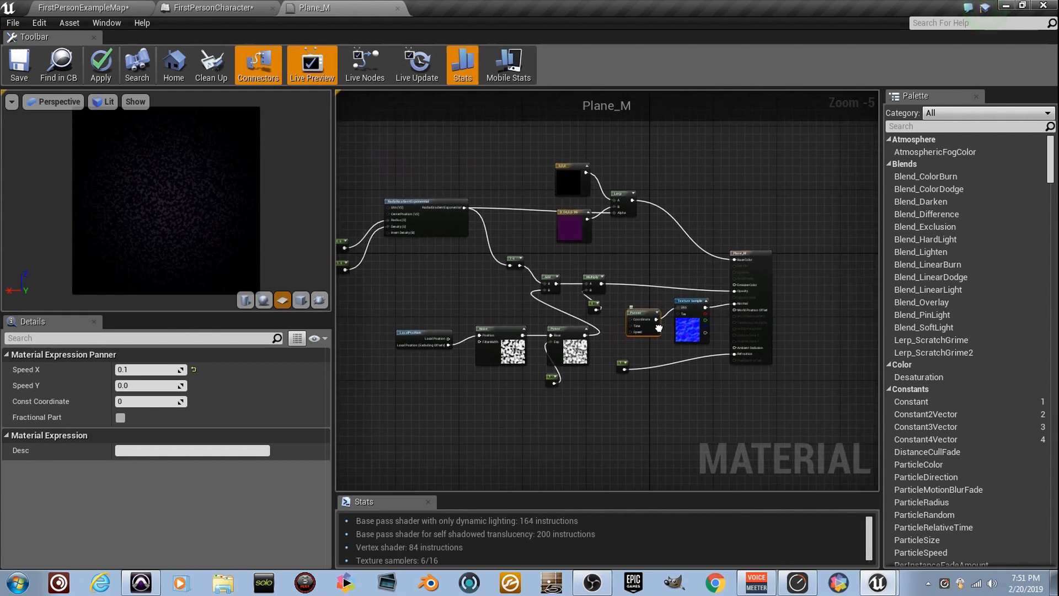
right_drag(659, 367, 700, 375)
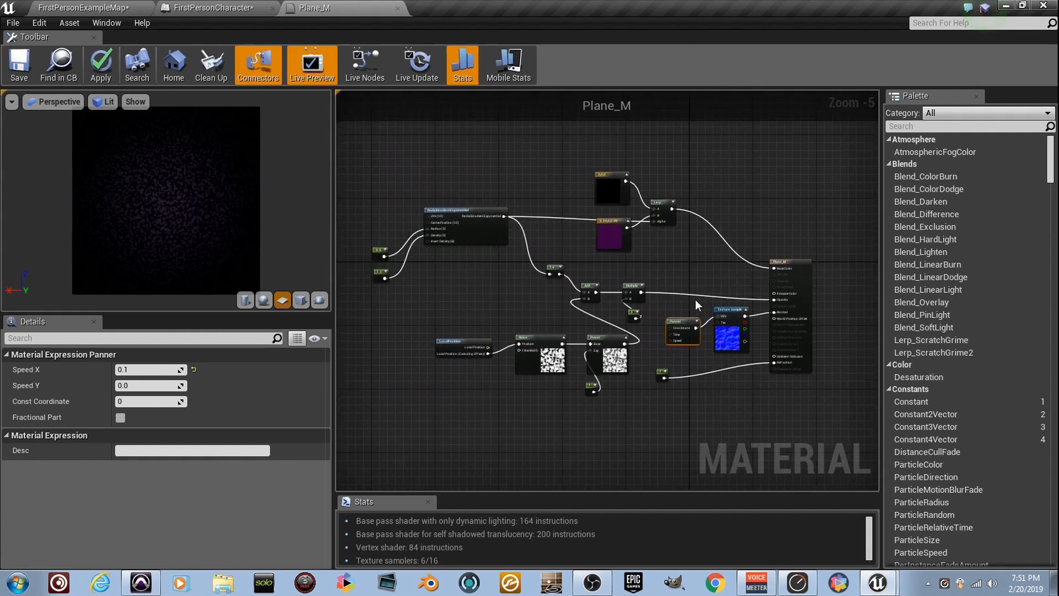
click(25, 75)
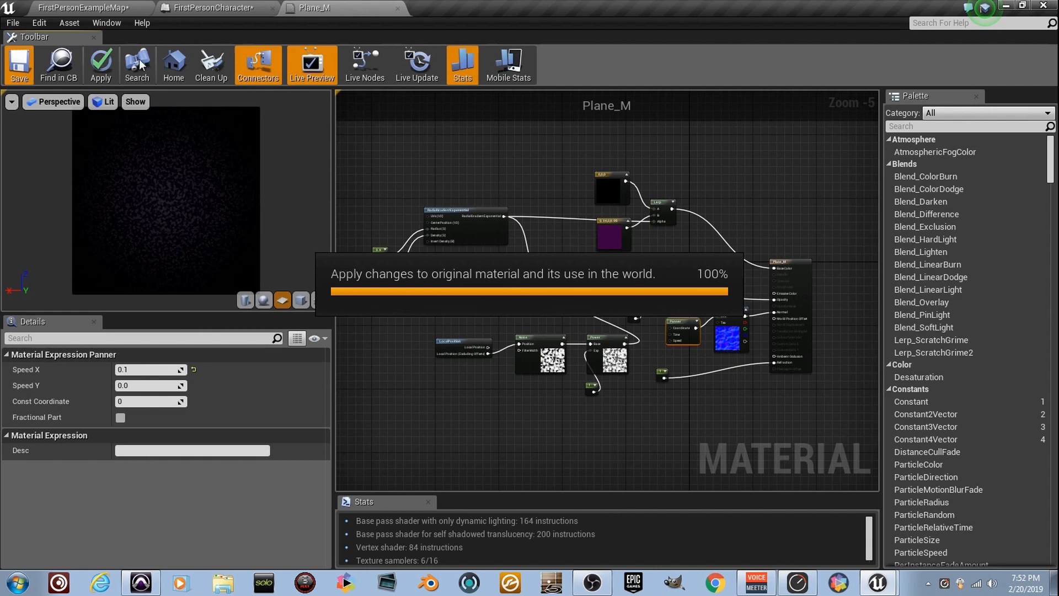
Step: Play FirstPersonExampleMap full screen, move around to check the material in front of the camera, and end the play session
click(114, 8)
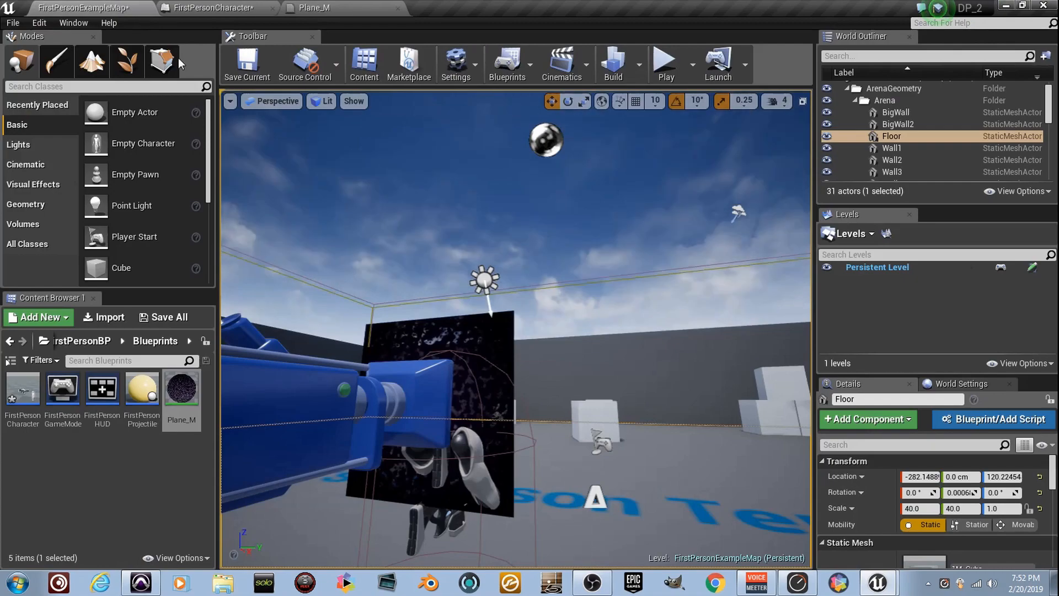
key(F11)
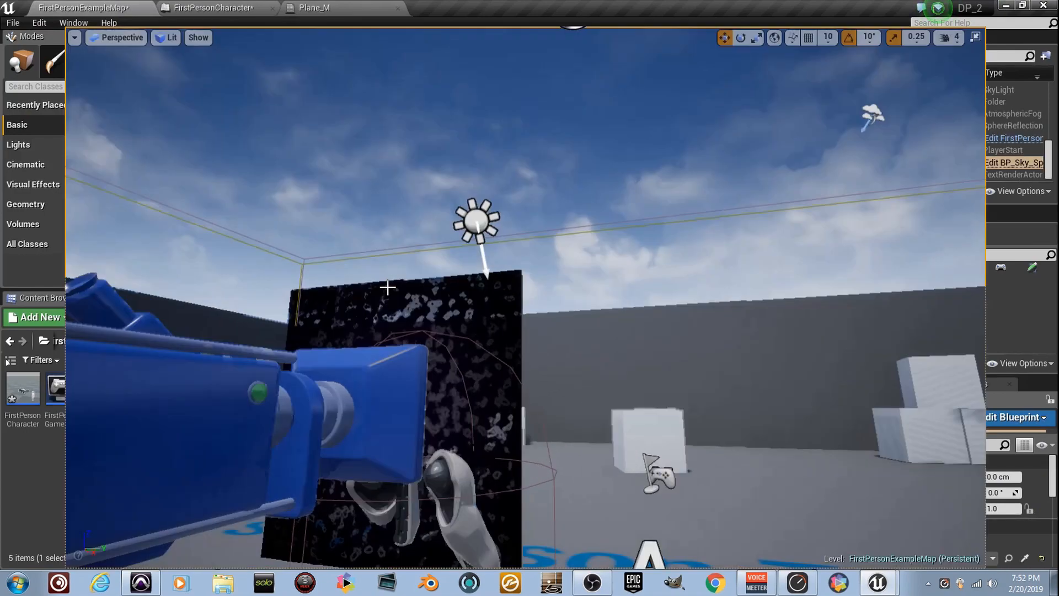
key(alt+p)
click(387, 287)
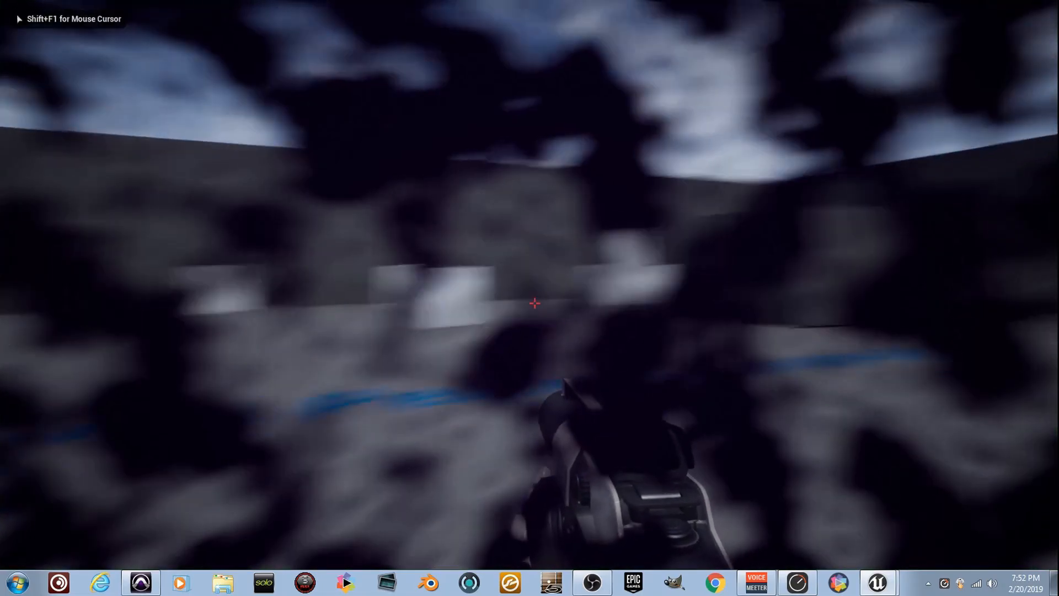
key(w)
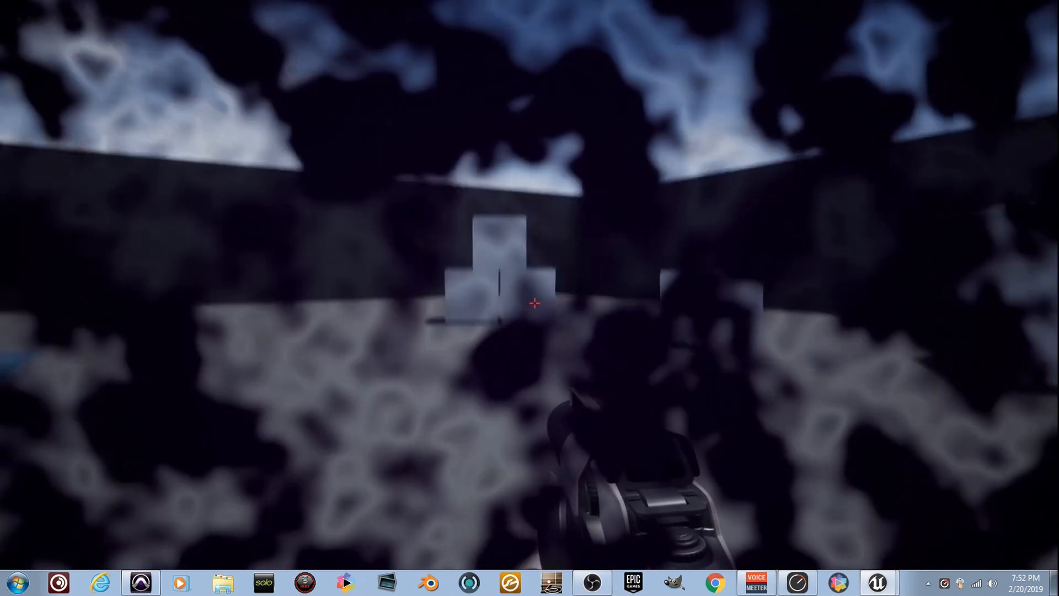
key(shift+F1)
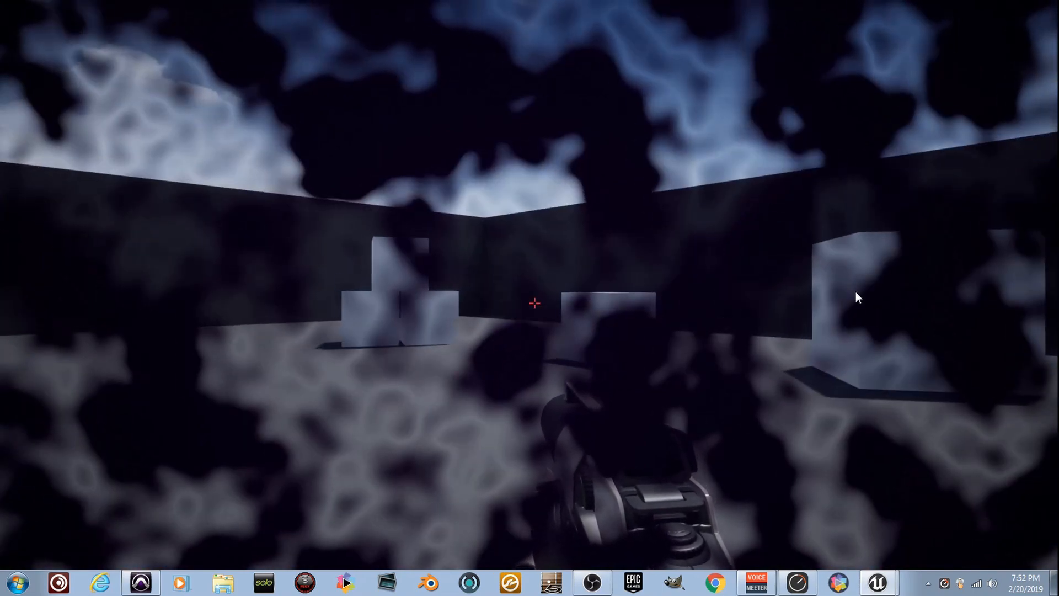
key(Escape)
Step: In Plane_M, convert the Constant feeding the Refraction input to a parameter named R_Fade
click(361, 10)
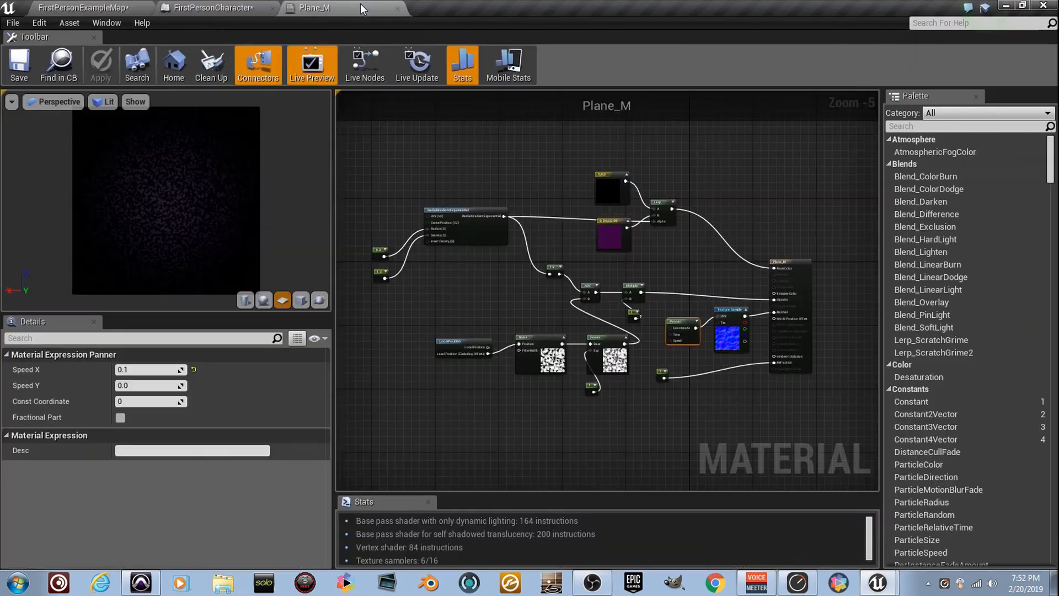
right_drag(651, 350, 578, 315)
scroll(578, 315, up, 5)
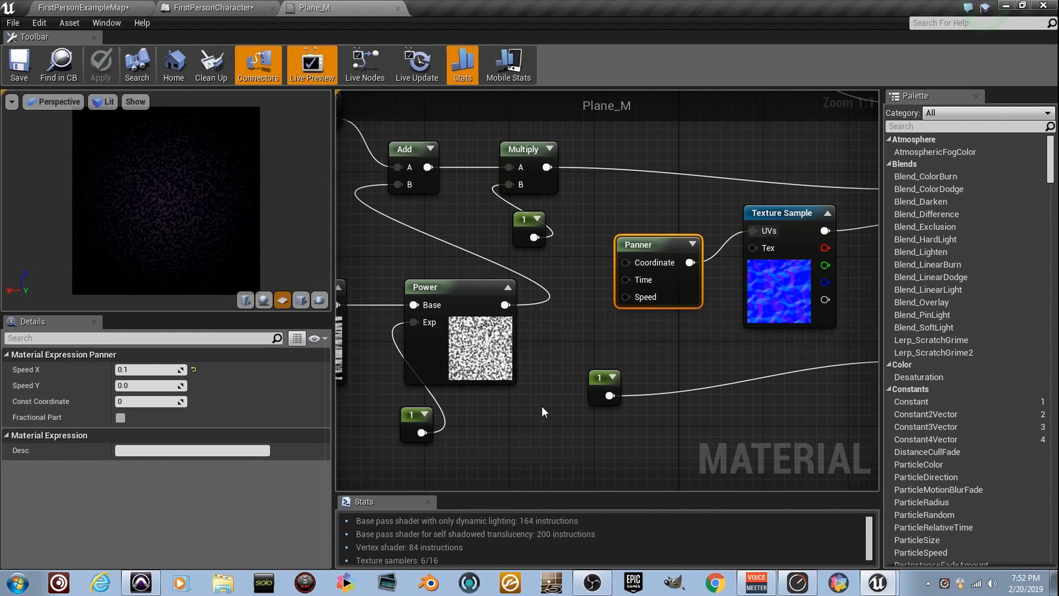
right_drag(582, 431, 550, 406)
scroll(456, 389, up, 7)
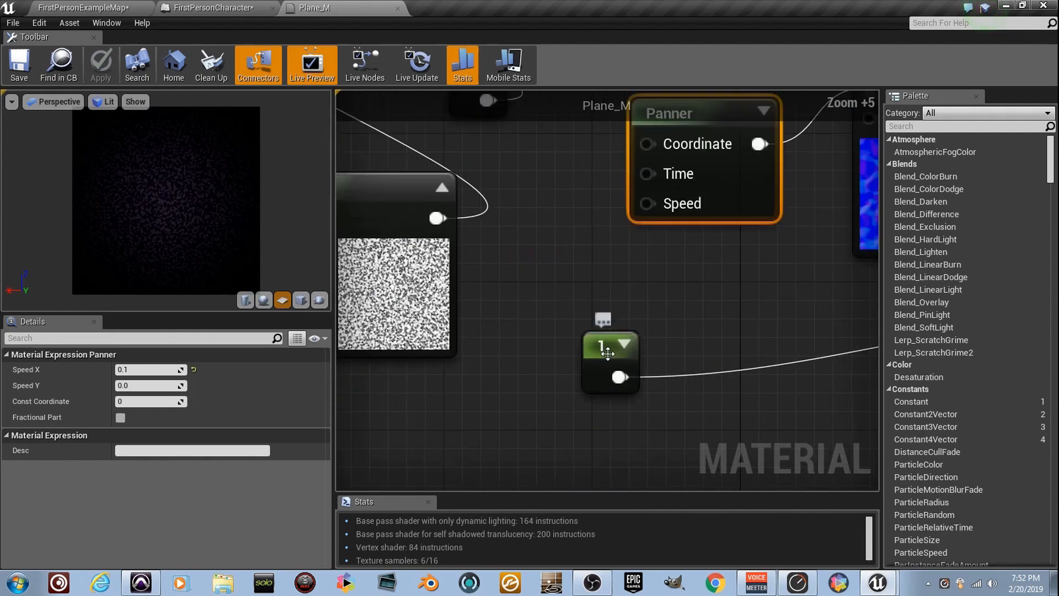
click(599, 349)
right_click(599, 349)
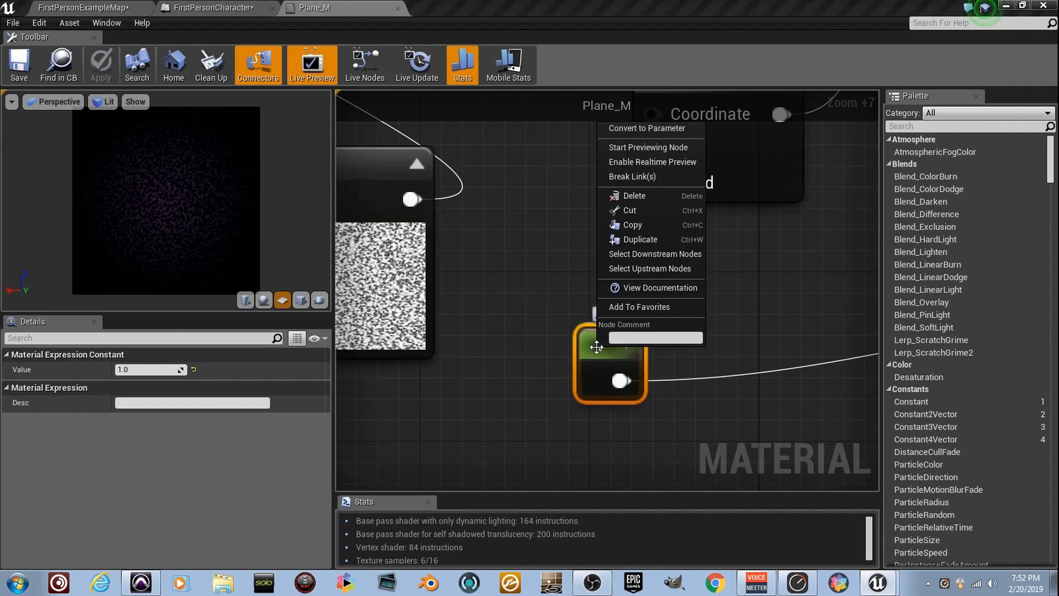
click(667, 131)
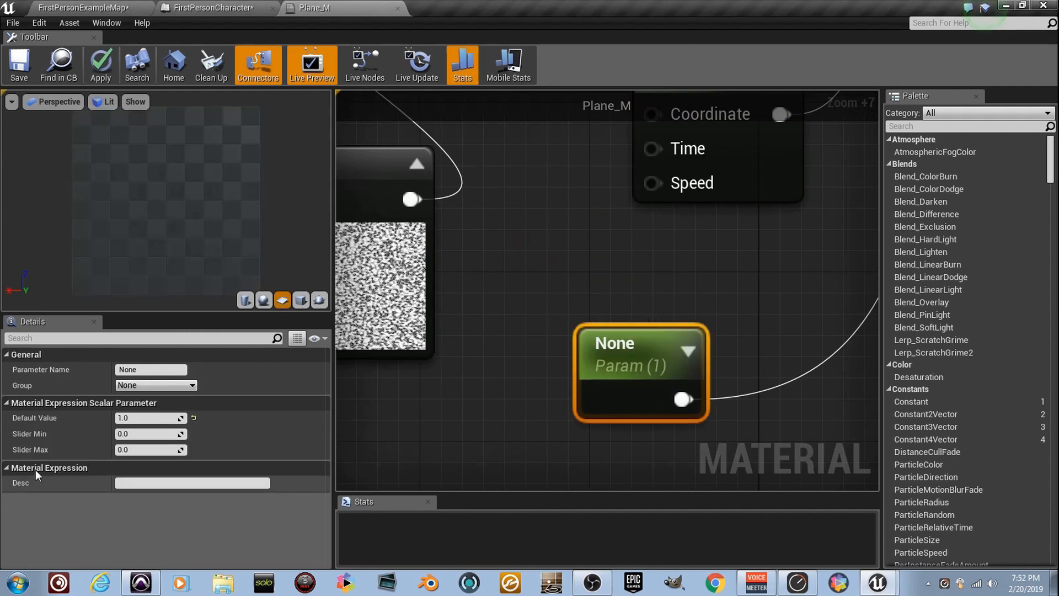
click(162, 371)
text(R_Fade)
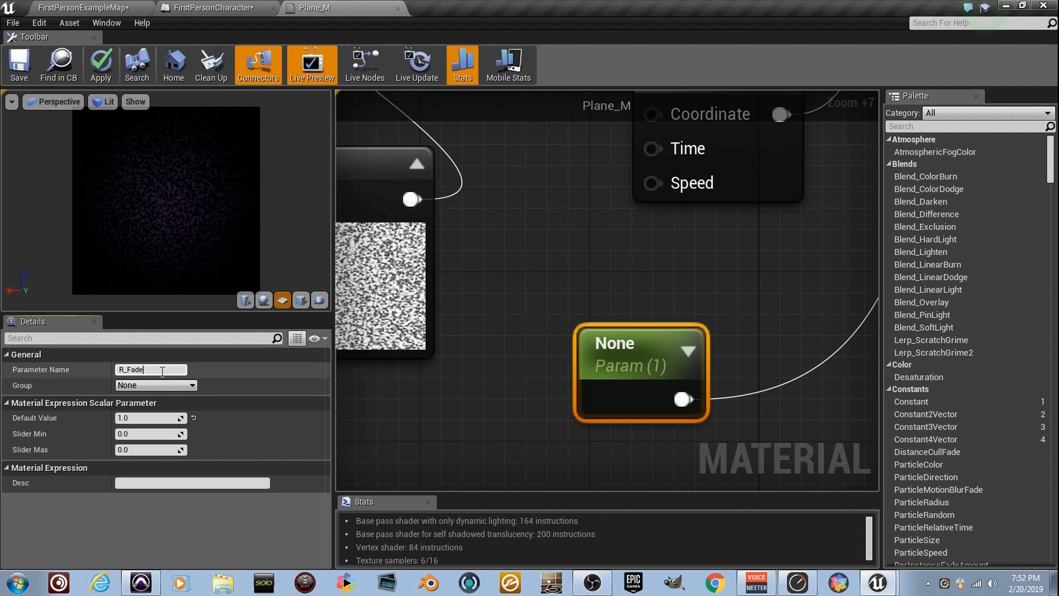
key(Return)
Step: Convert the Constant feeding the Power node's Exp input to a parameter named C_Fade
scroll(445, 336, down, 5)
right_drag(444, 336, 633, 325)
scroll(590, 338, up, 3)
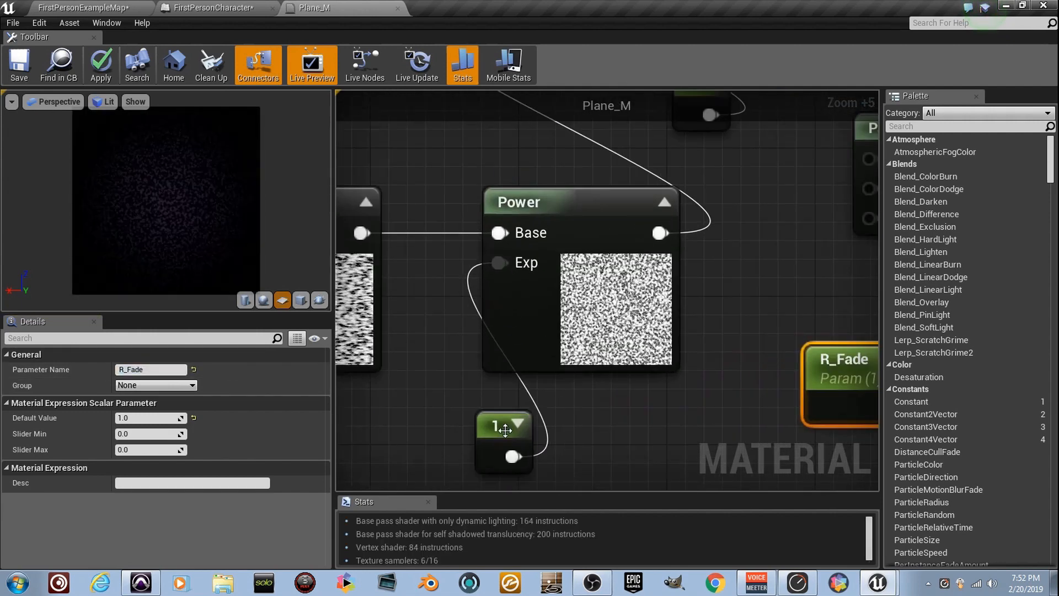
right_drag(611, 280, 615, 232)
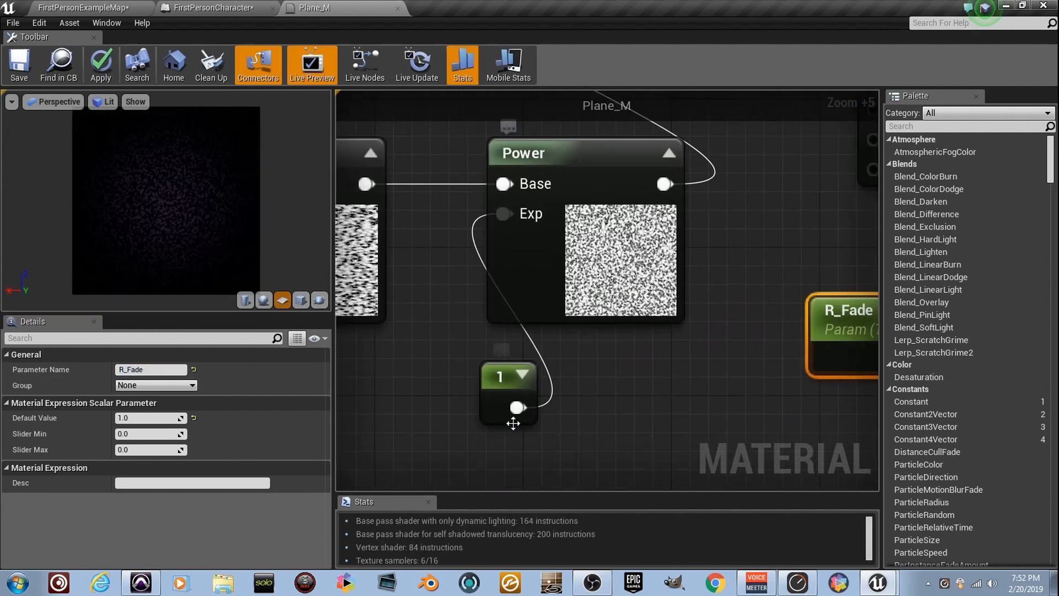
click(499, 397)
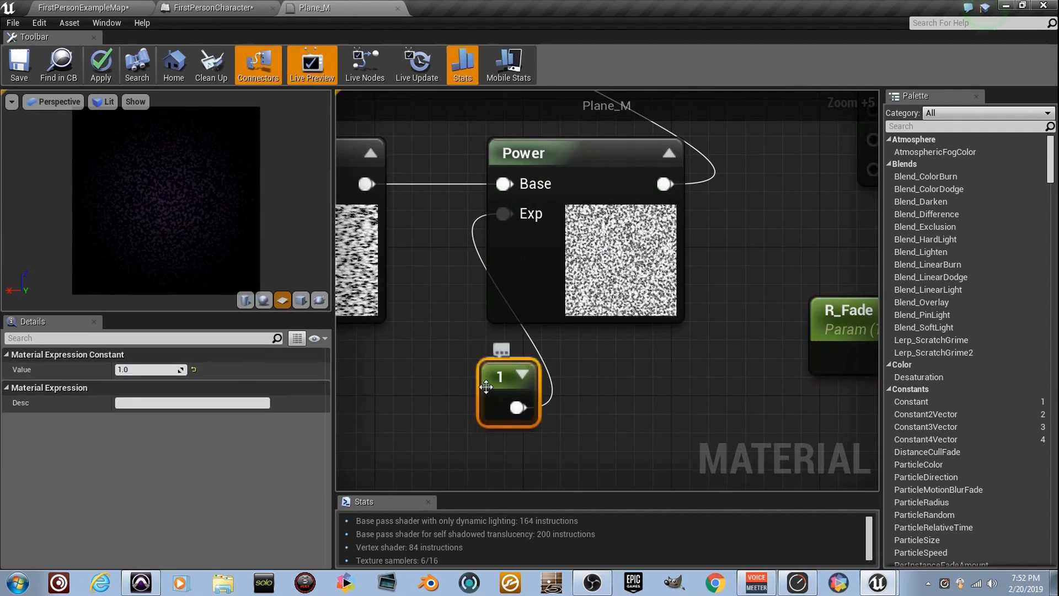
right_click(488, 385)
click(561, 171)
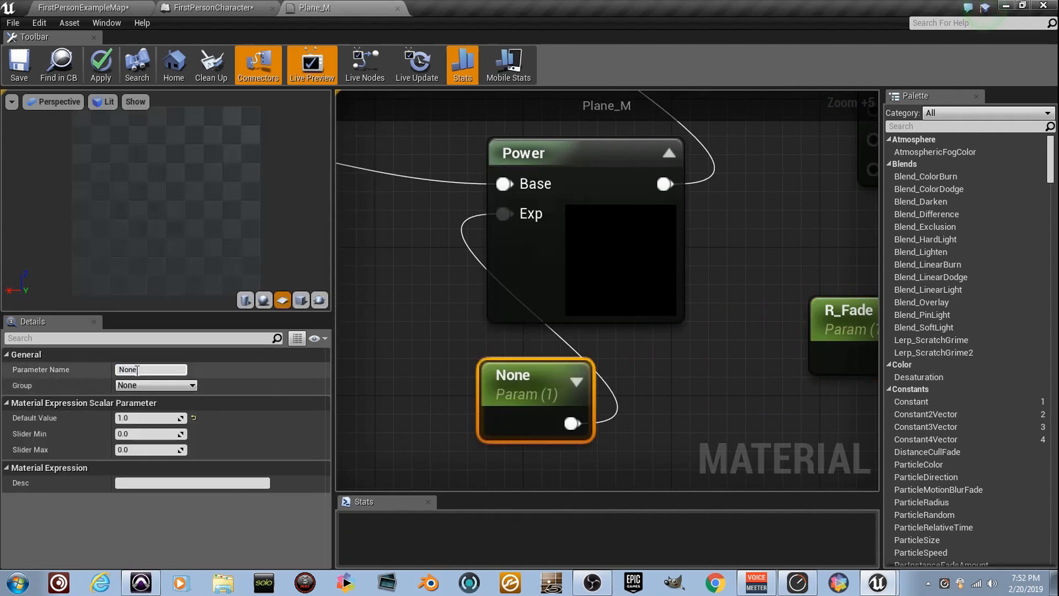
text(C)
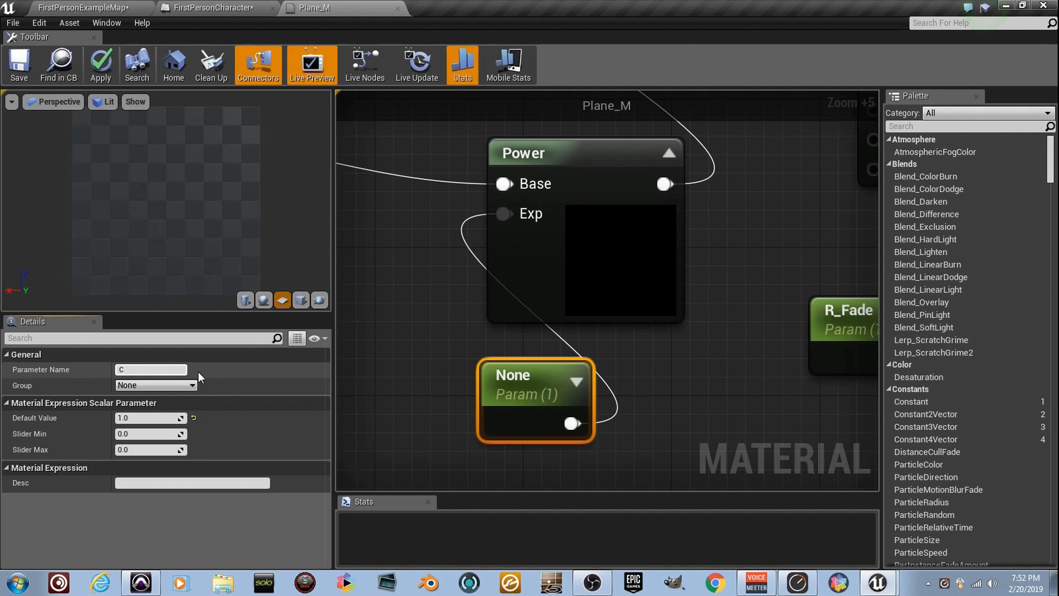
text(_Fade)
key(Return)
Step: Convert the Constant feeding the Multiply node's B input to a parameter named T_Fade
scroll(470, 299, down, 6)
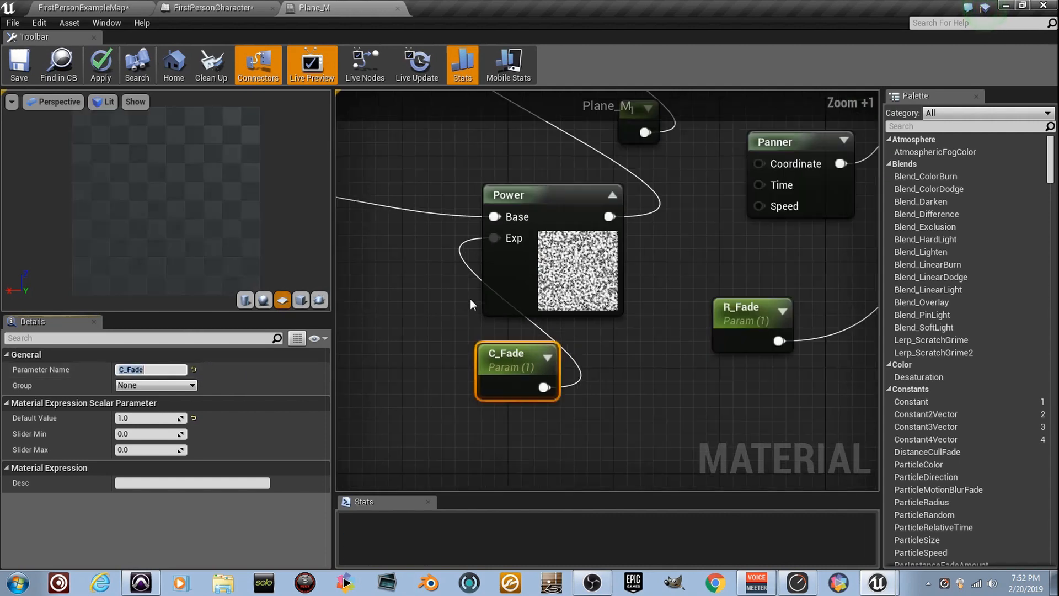
scroll(541, 268, up, 1)
right_drag(430, 248, 574, 282)
ctrl+scroll(573, 282, up, 6)
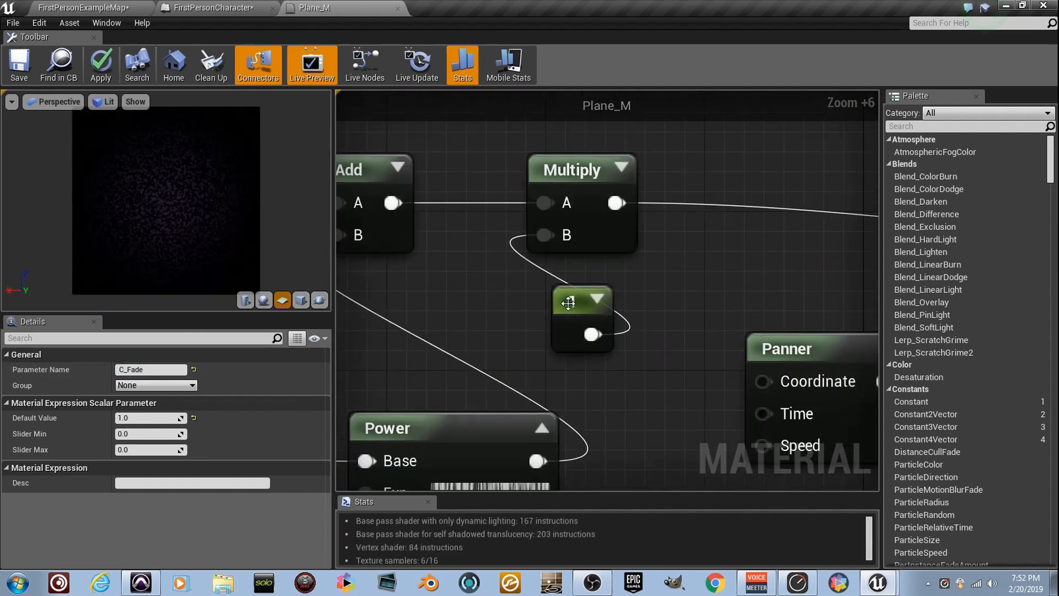
click(558, 292)
right_click(558, 292)
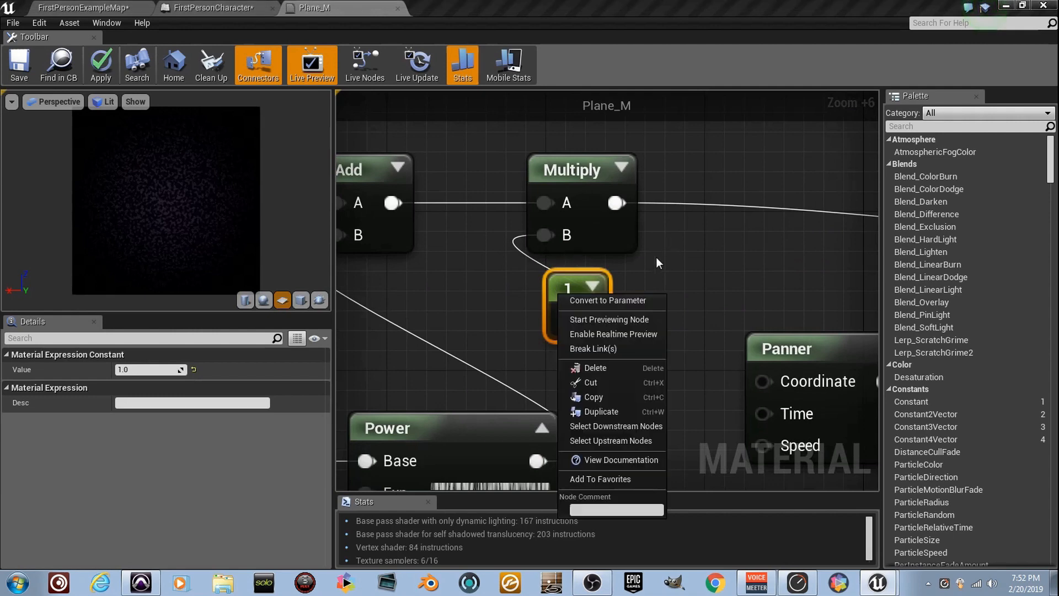
click(641, 297)
click(156, 370)
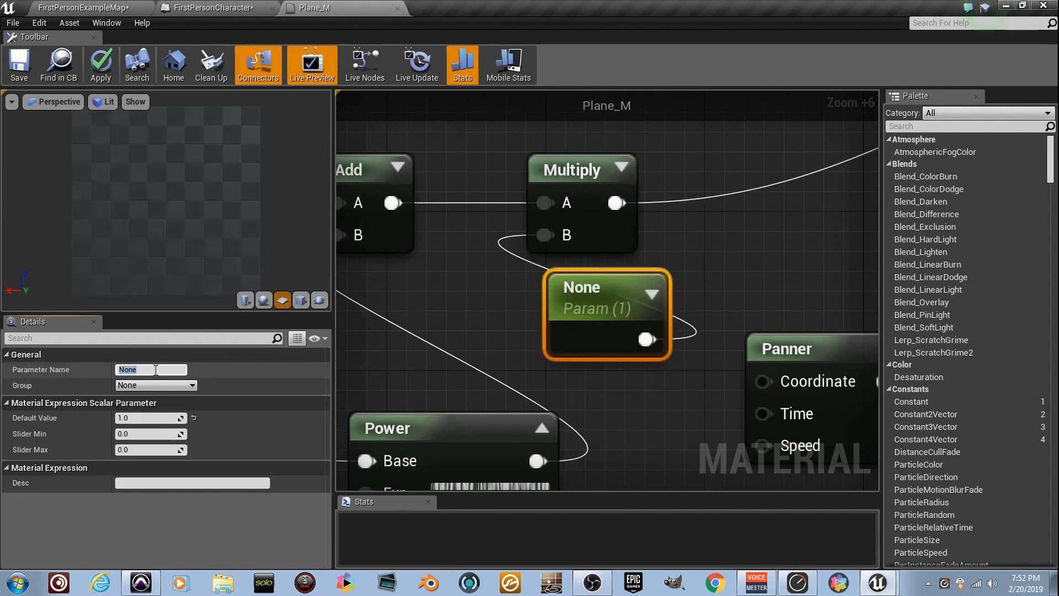
text(T_)
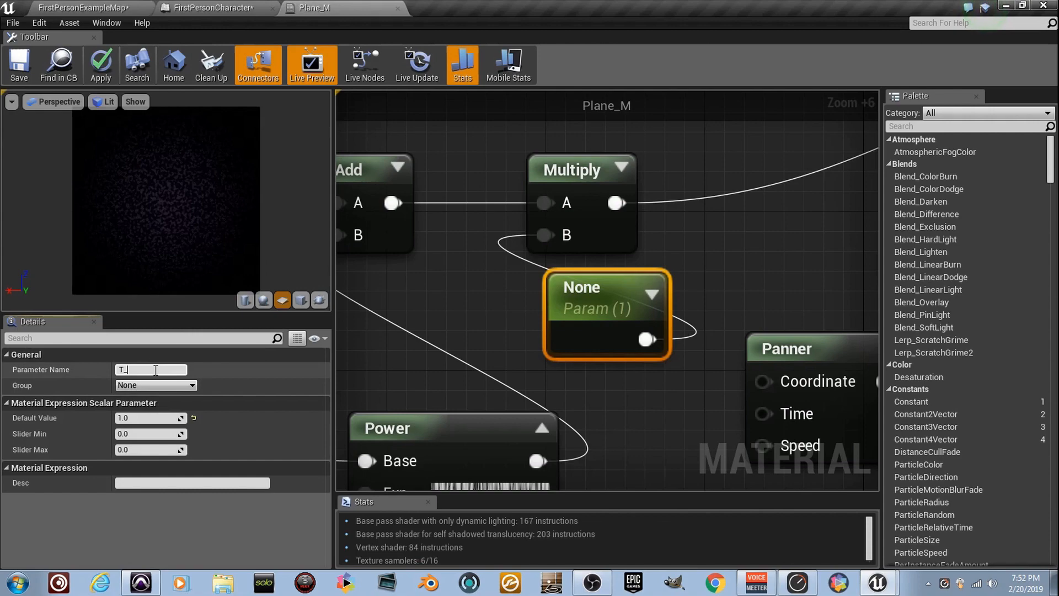
key(Return)
Step: Review the Plane_M node graph, checking the fade parameters and the connections into the material node
scroll(449, 310, down, 3)
right_drag(409, 463, 535, 233)
scroll(613, 372, up, 4)
right_drag(613, 377, 339, 326)
right_drag(520, 359, 784, 414)
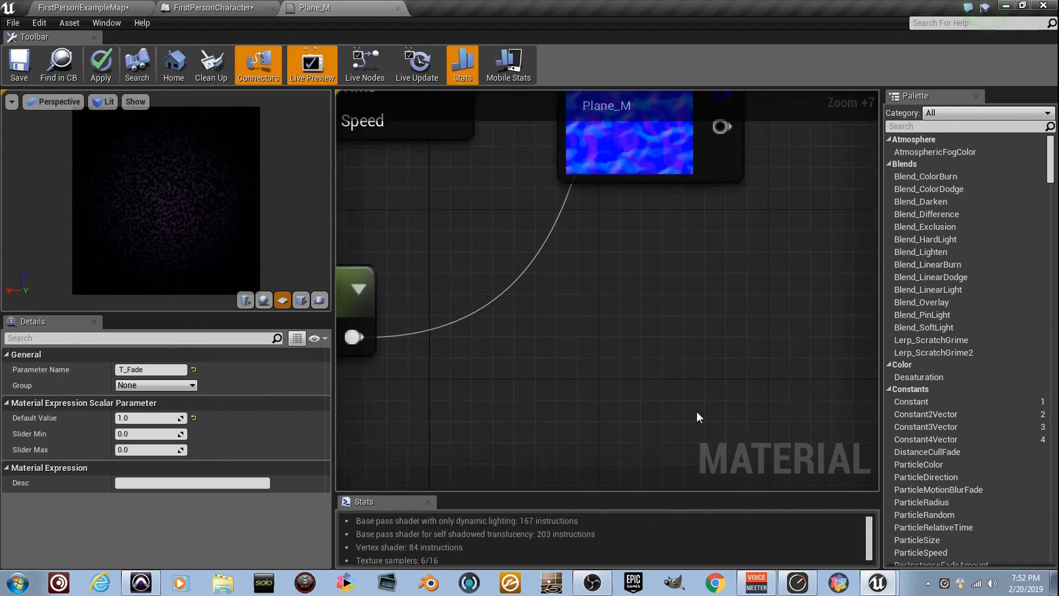
right_drag(390, 317, 565, 346)
scroll(552, 342, up, 1)
scroll(493, 323, down, 11)
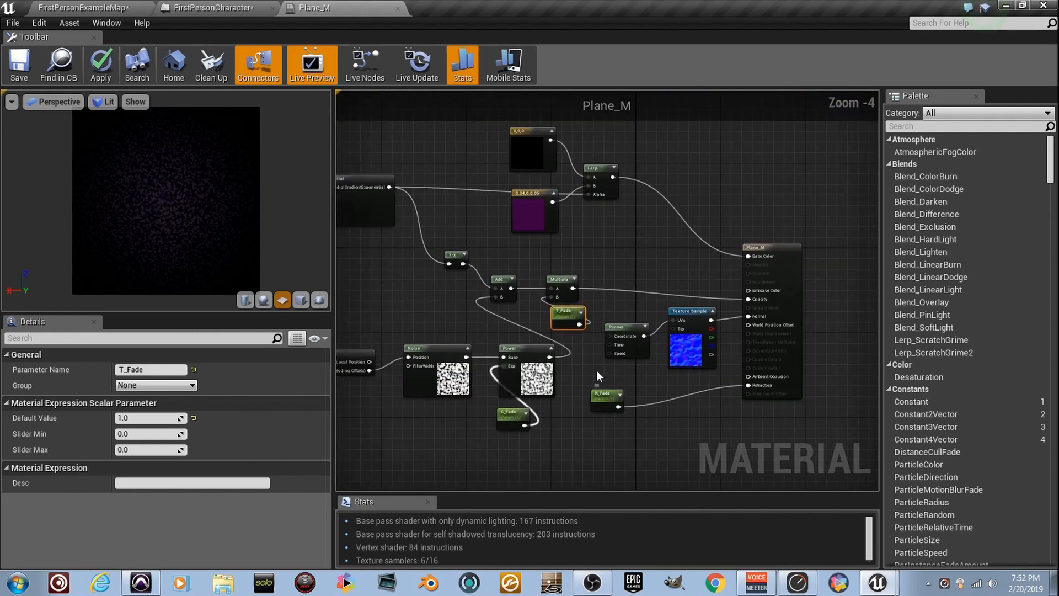
Step: Set the T_Fade parameter's default value to 0 and save the Plane_M material
scroll(535, 311, up, 9)
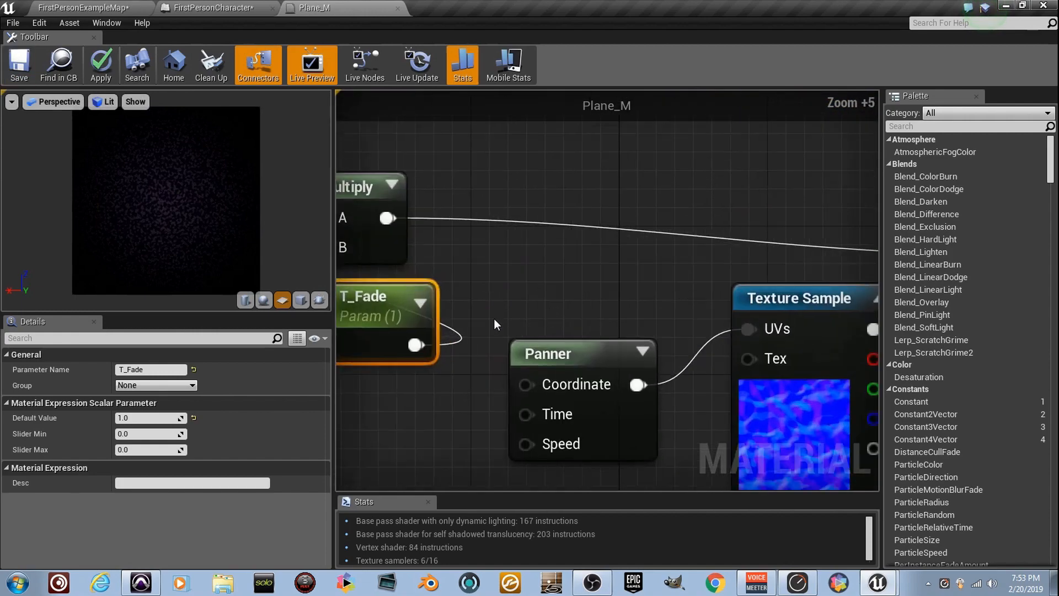
click(138, 417)
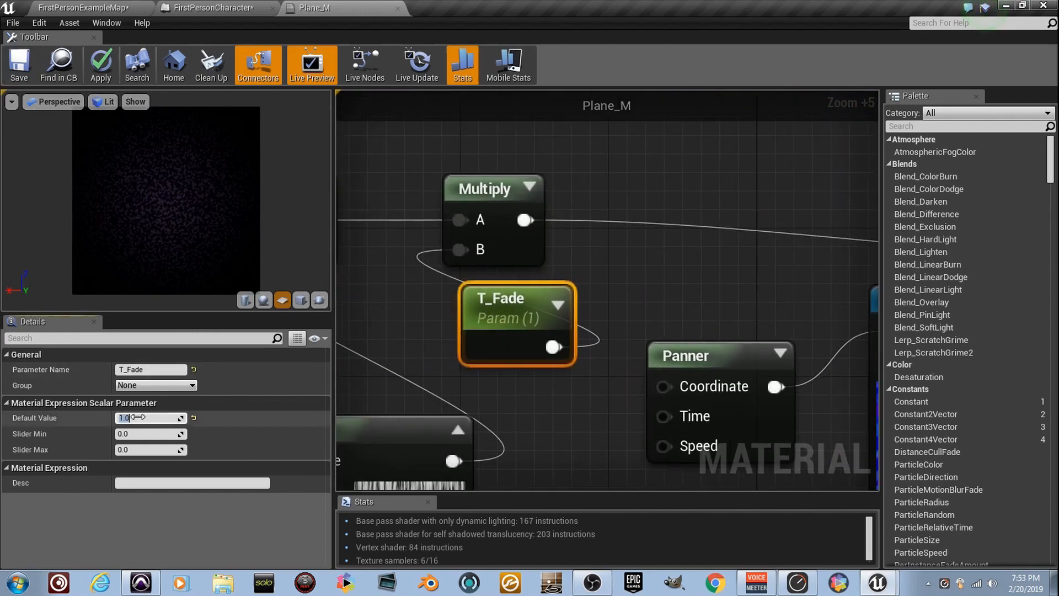
text(0)
key(Return)
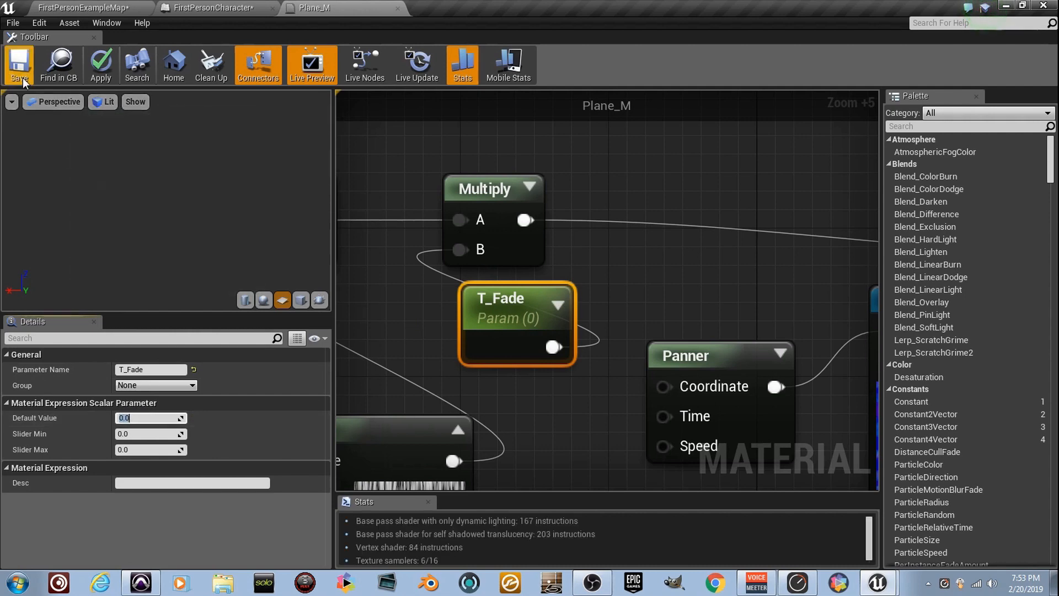
click(22, 78)
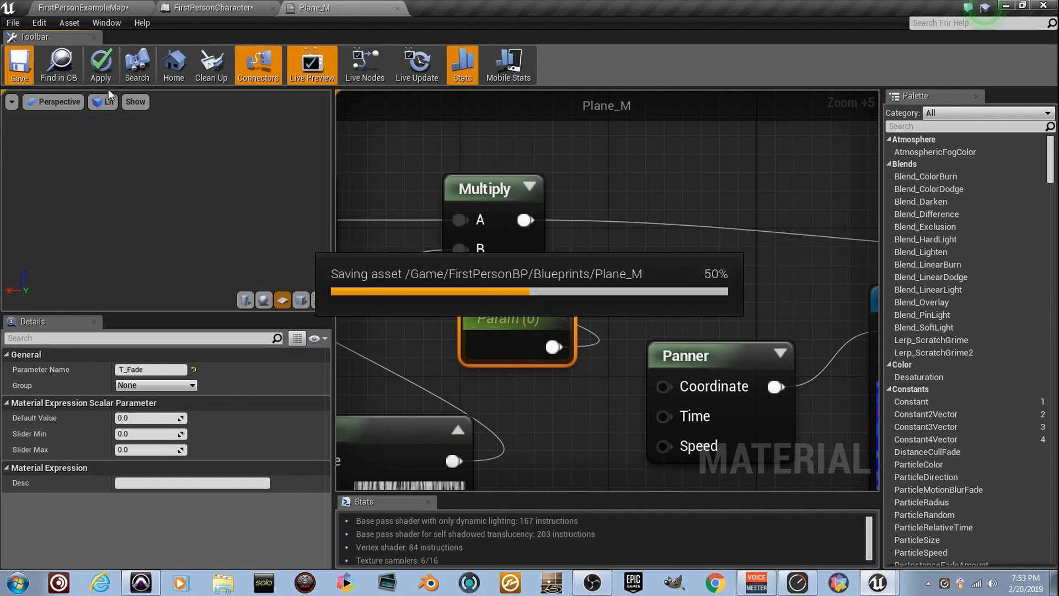
Step: Open the FirstPersonCharacter blueprint's Event Graph and add an Event BeginPlay node in an empty area
click(118, 7)
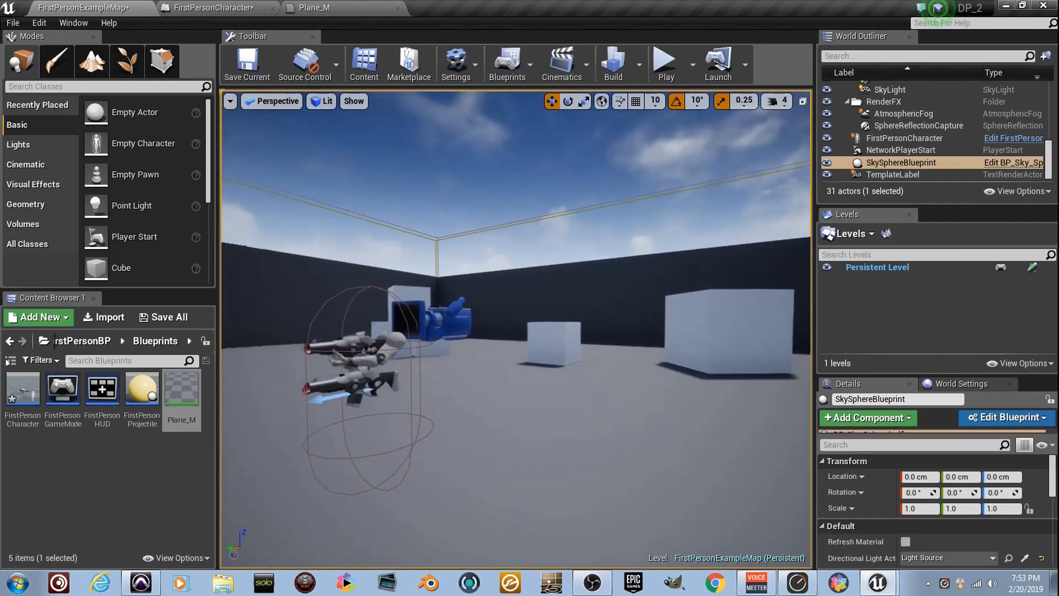
alt+drag(607, 317, 444, 317)
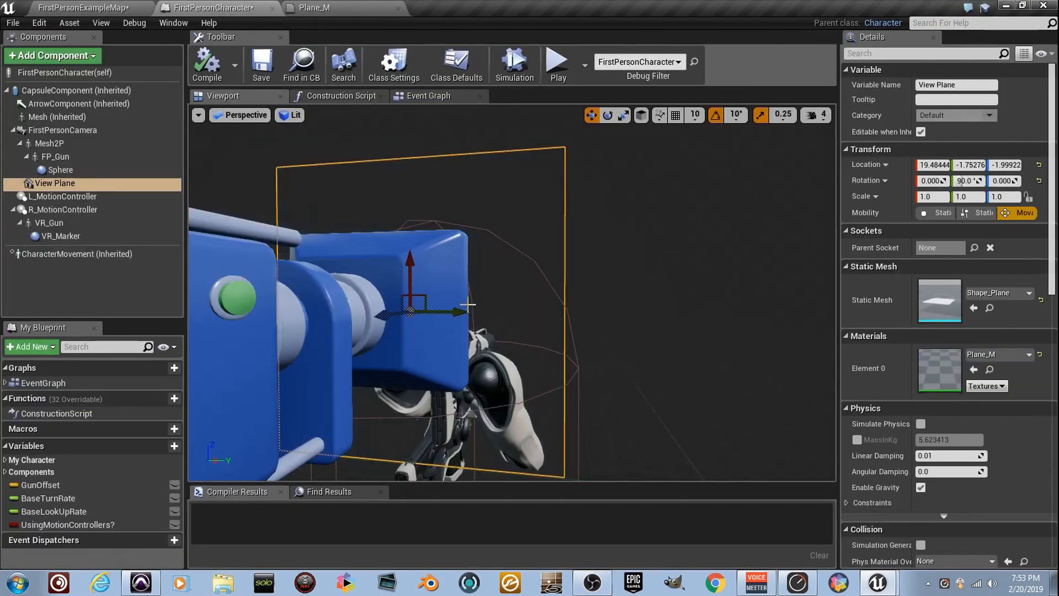
mouse_move(467, 303)
right_down()
mouse_move(397, 312)
mouse_move(464, 317)
right_up()
click(448, 97)
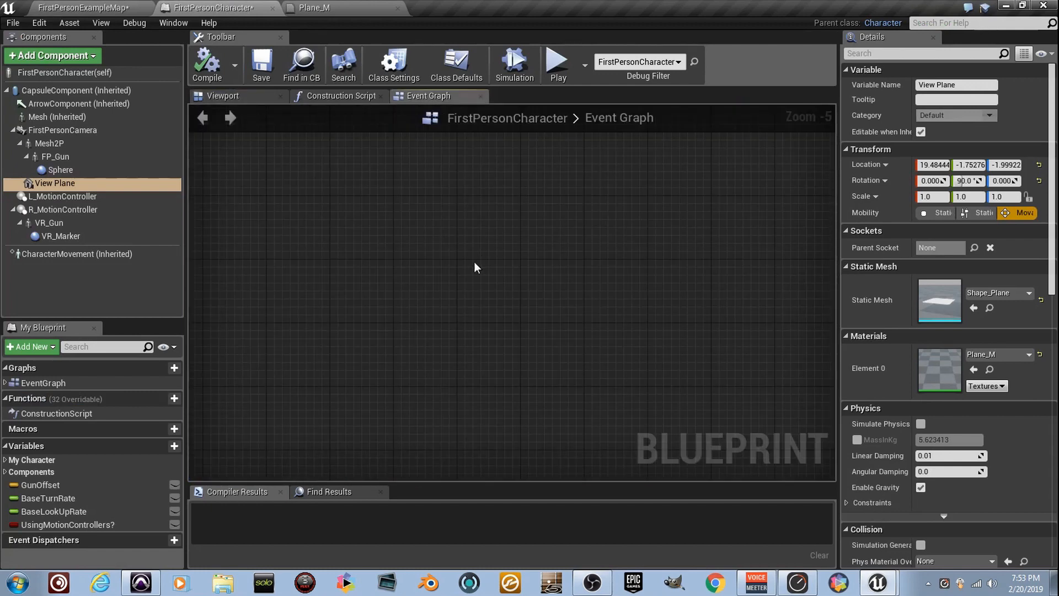
scroll(473, 330, down, 2)
right_click(415, 347)
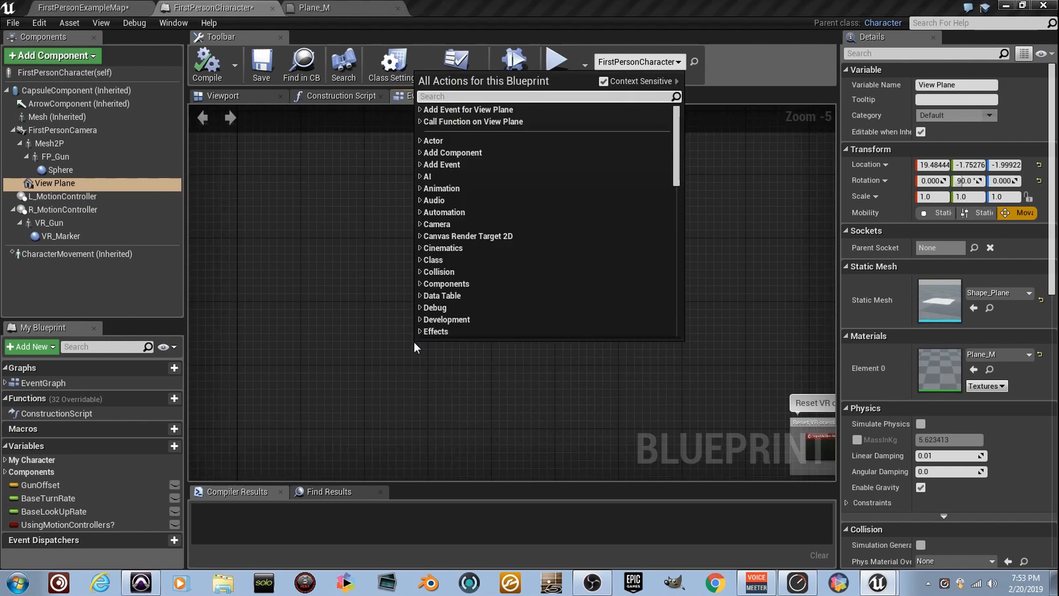
text(eventb)
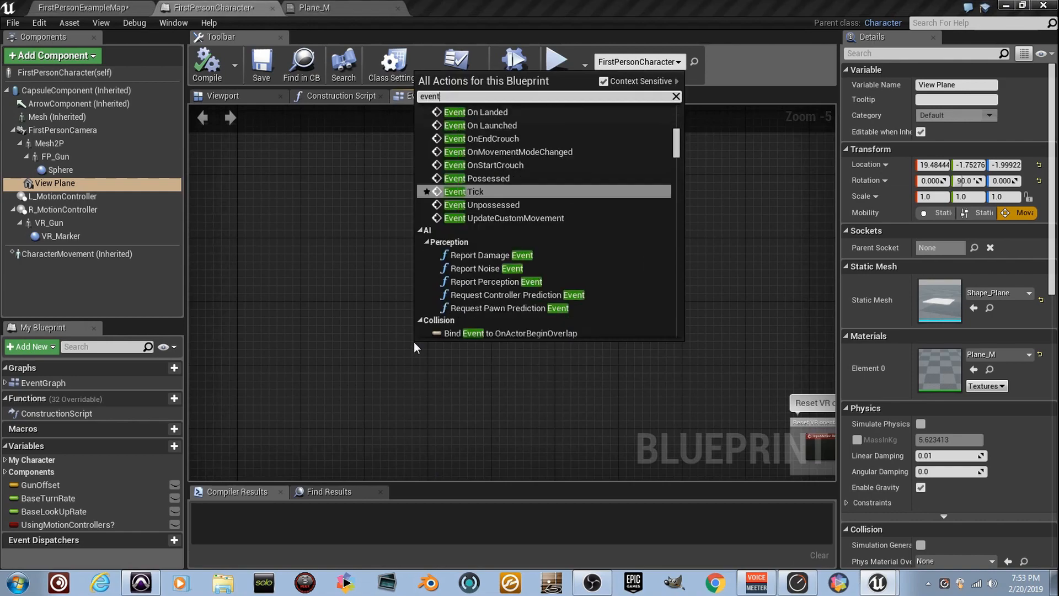
key(Return)
scroll(409, 339, up, 5)
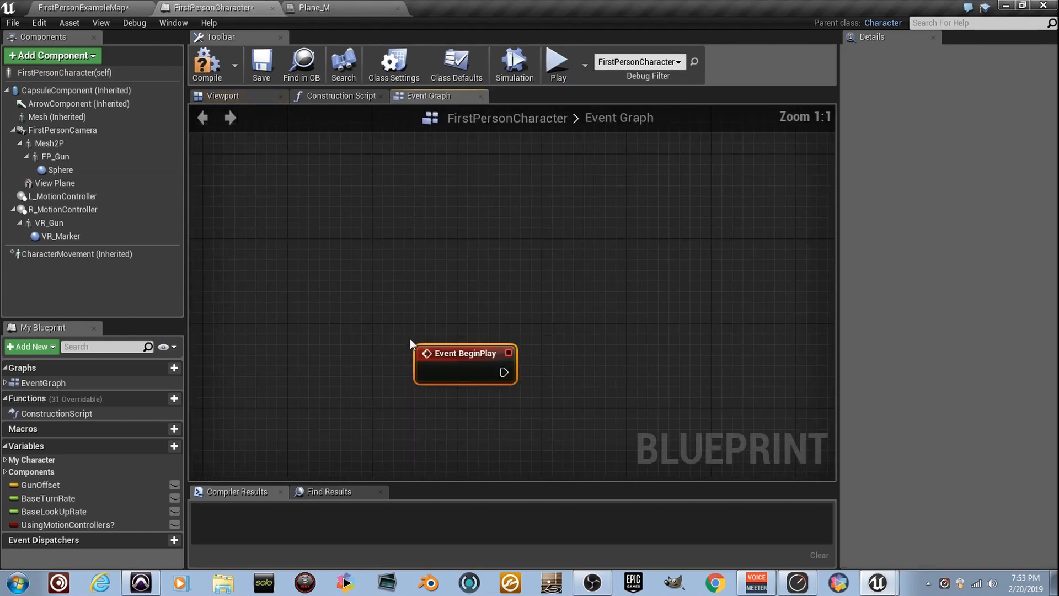
drag(411, 341, 353, 288)
Step: Add a Delay node connected to Event BeginPlay, set its Duration to 3 and align it with the event
scroll(402, 307, up, 6)
right_drag(467, 327, 386, 310)
drag(386, 310, 465, 299)
text(dela)
key(Return)
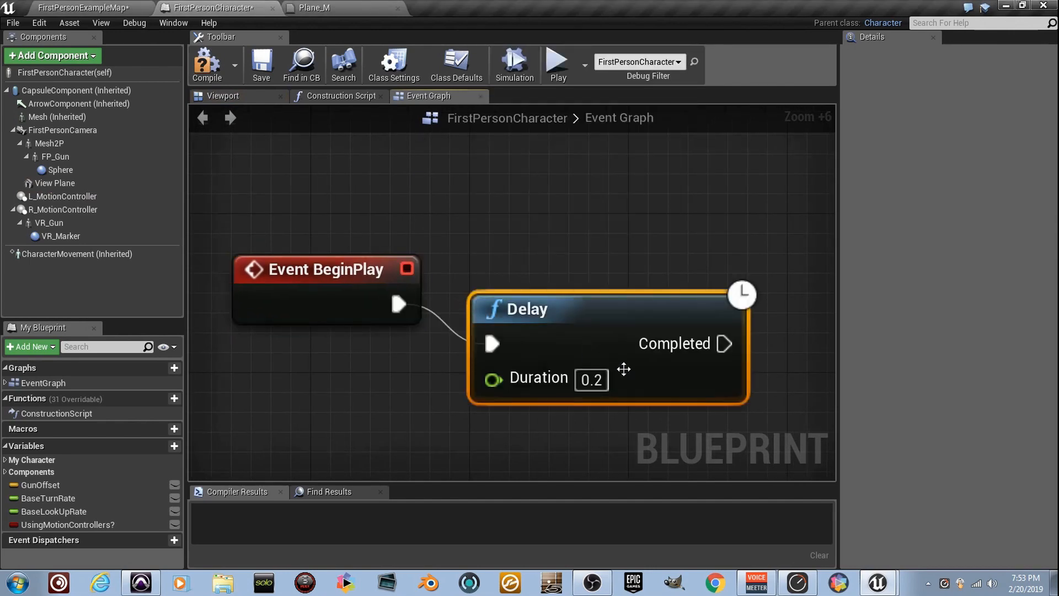
click(588, 379)
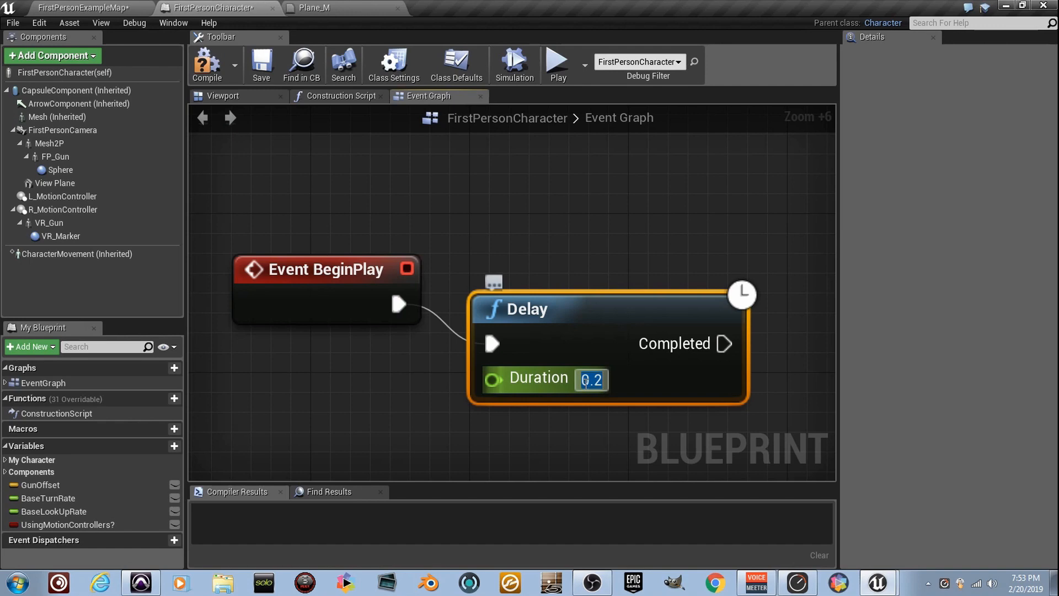
text(3)
right_drag(598, 329, 521, 305)
drag(520, 305, 574, 265)
Step: Add a View Plane reference, create a Create Dynamic Material Instance node from it, and run that node from the Delay's Completed output
right_drag(575, 265, 372, 218)
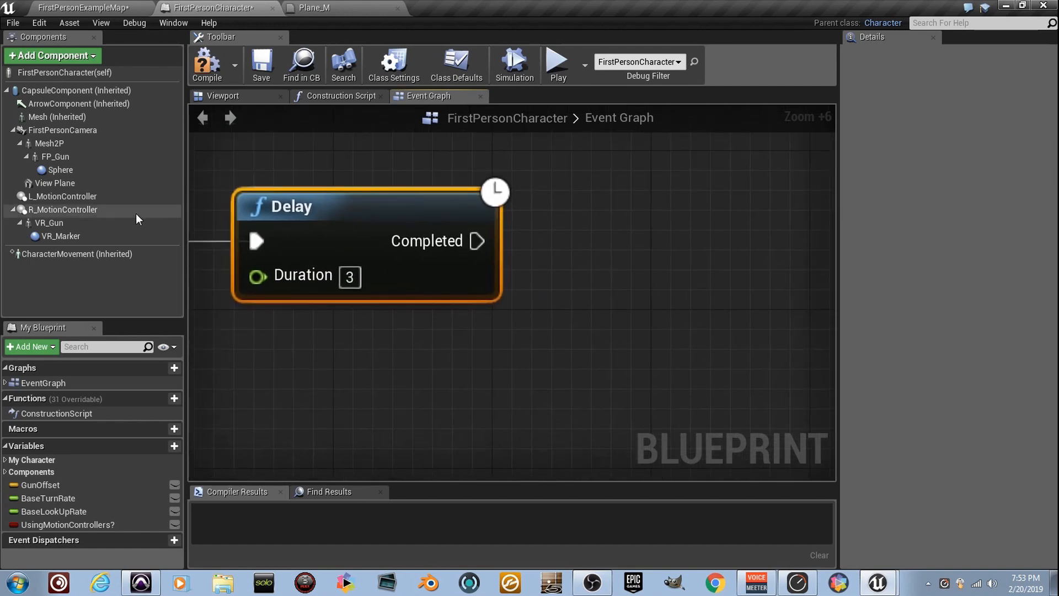
click(128, 185)
drag(391, 355, 432, 368)
drag(570, 390, 650, 303)
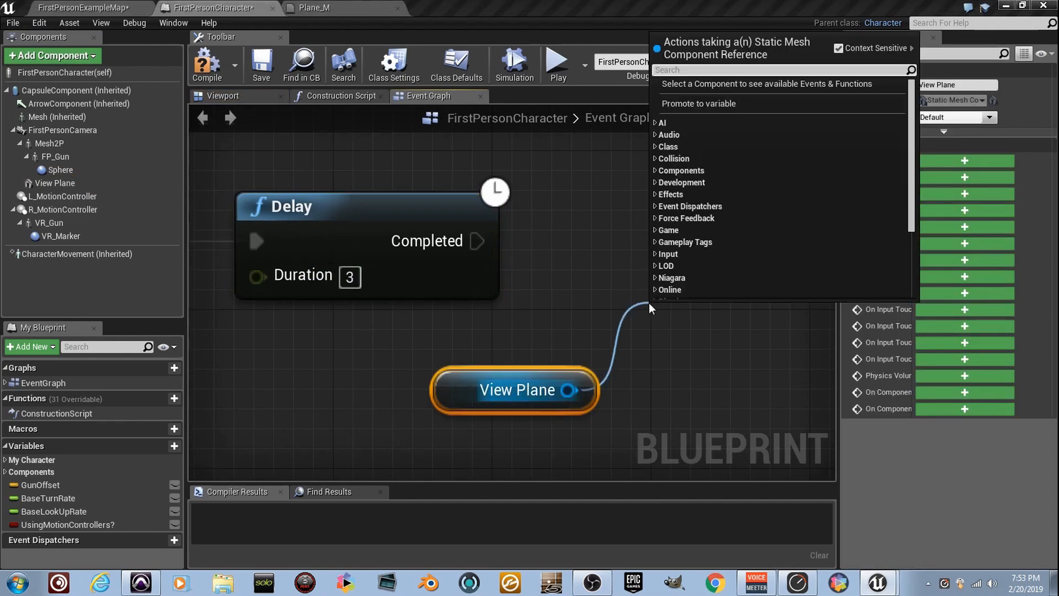
text(create)
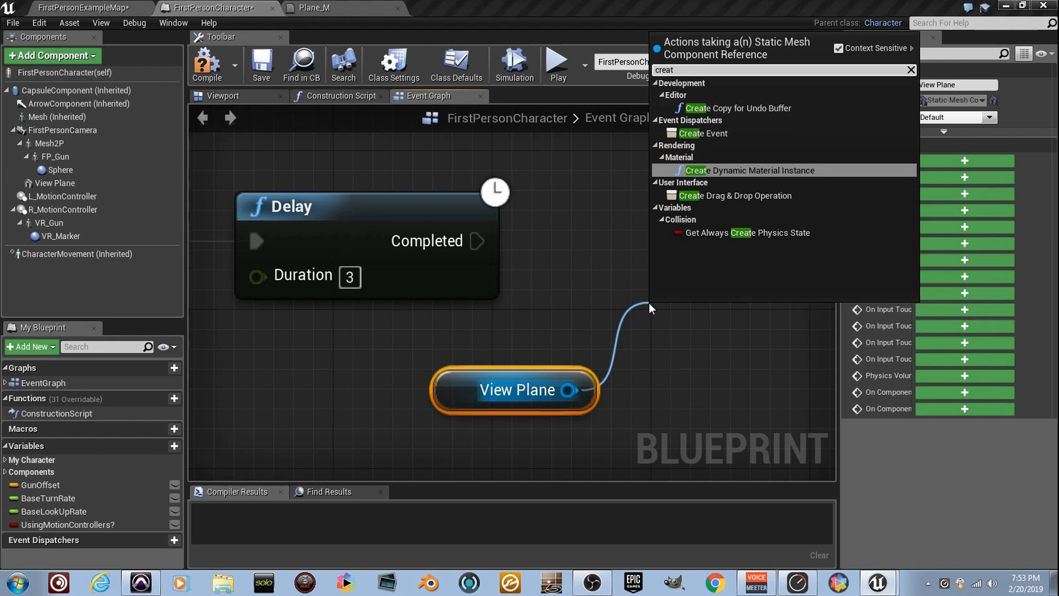
key(Return)
right_drag(649, 302, 500, 288)
drag(609, 346, 611, 225)
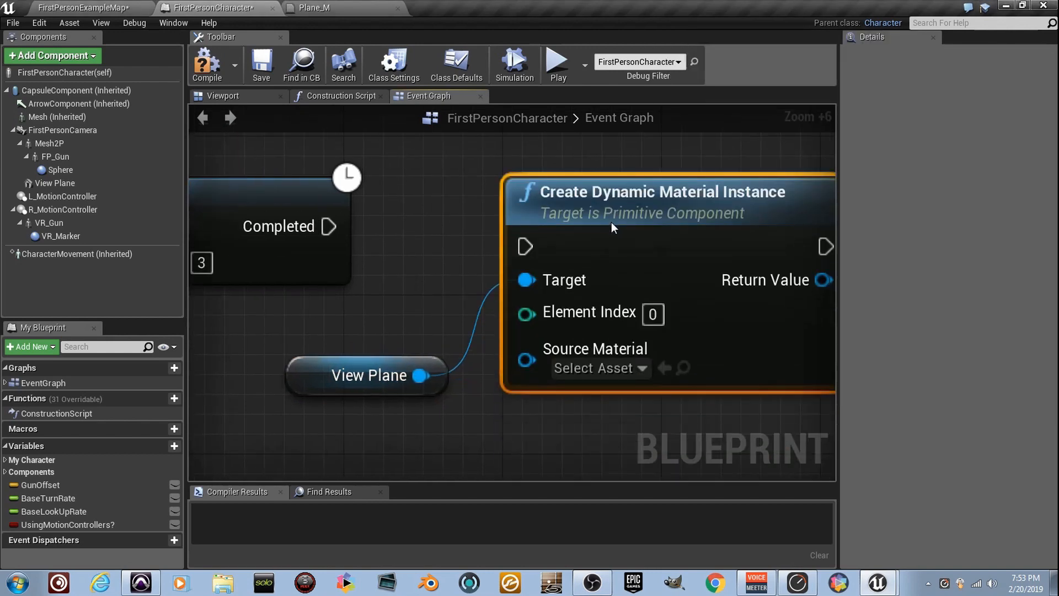
drag(317, 227, 525, 247)
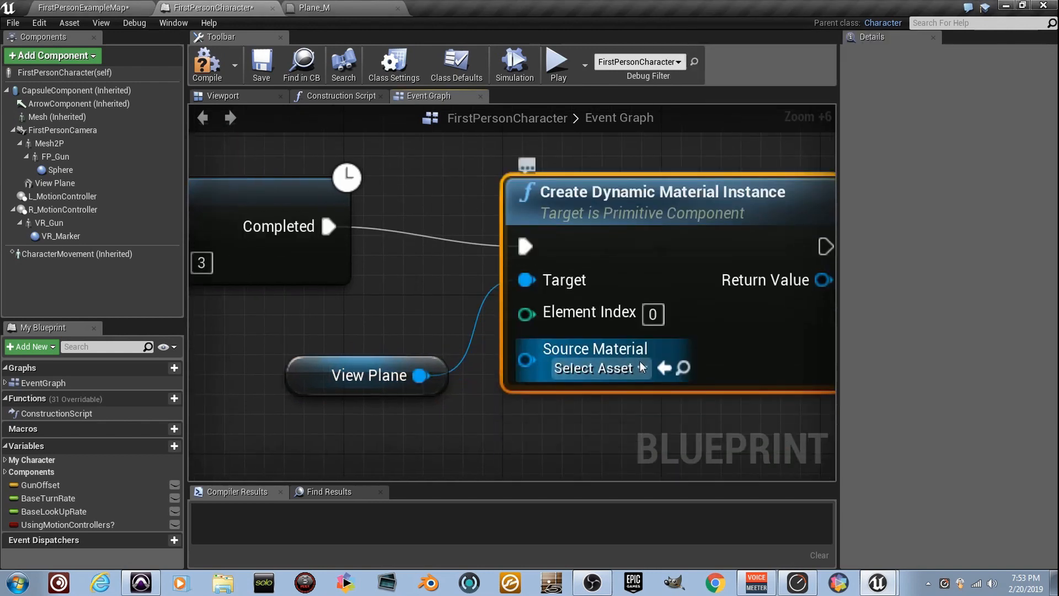
Step: Set the Source Material of the Create Dynamic Material Instance node to Plane_M
click(641, 369)
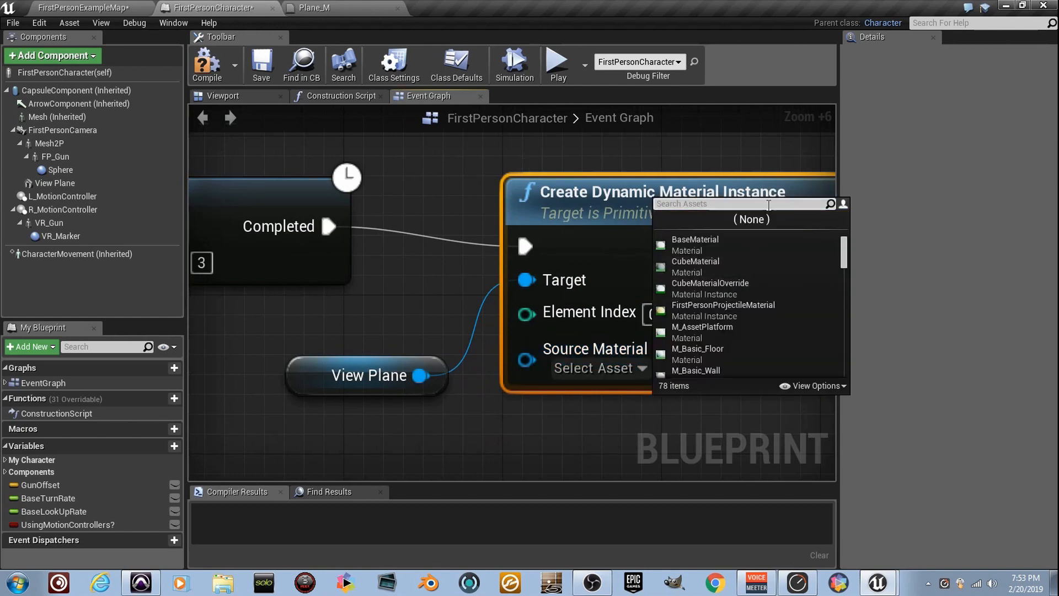
click(124, 7)
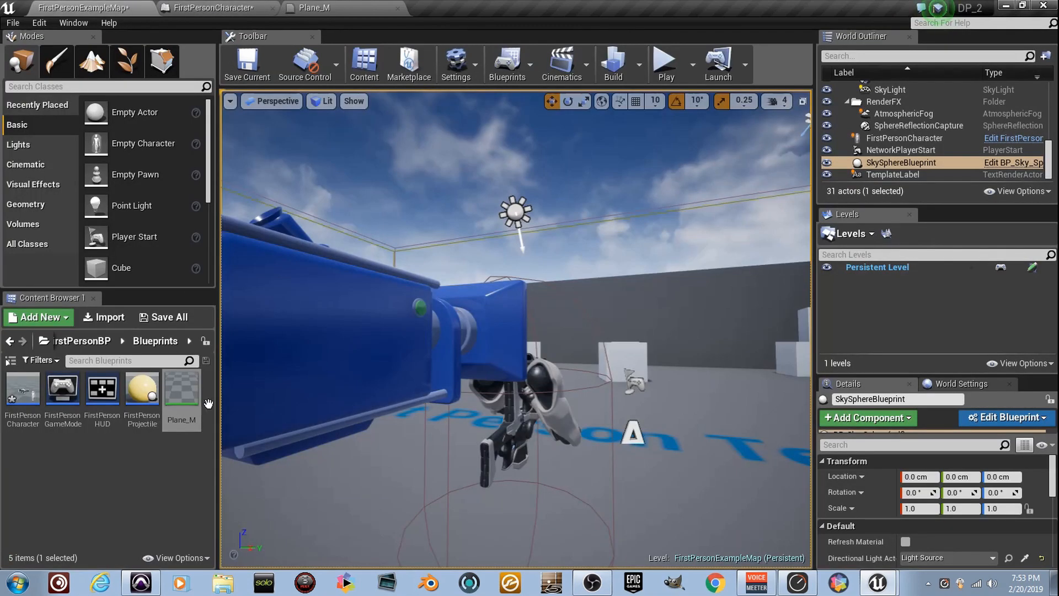
click(210, 7)
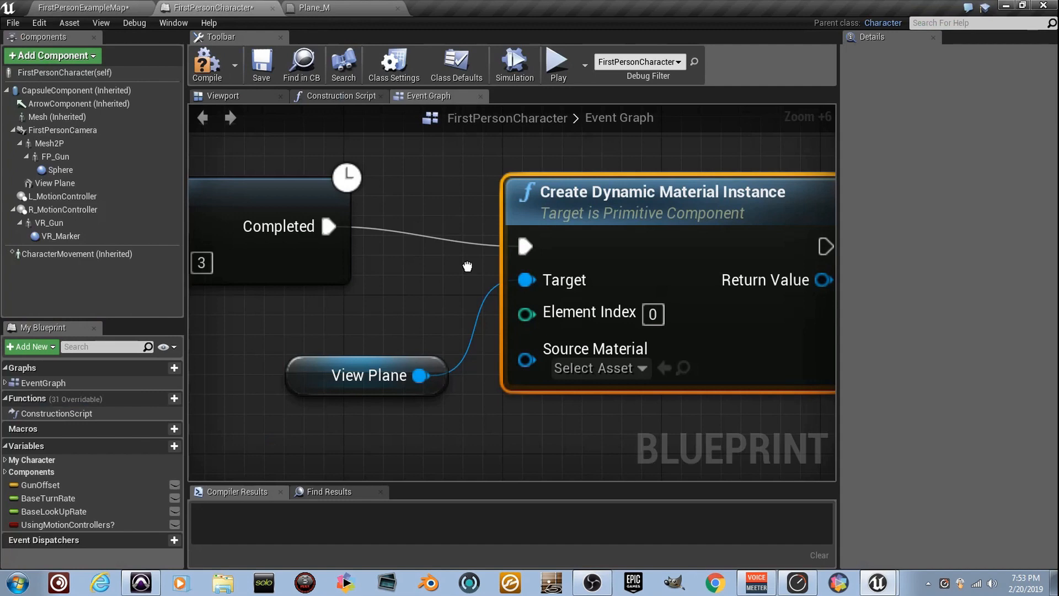
click(614, 368)
Step: Add a Set Scalar Parameter Value node targeting the dynamic material's Return Value, spaced well apart with its execution input unlinked
scroll(630, 392, down, 4)
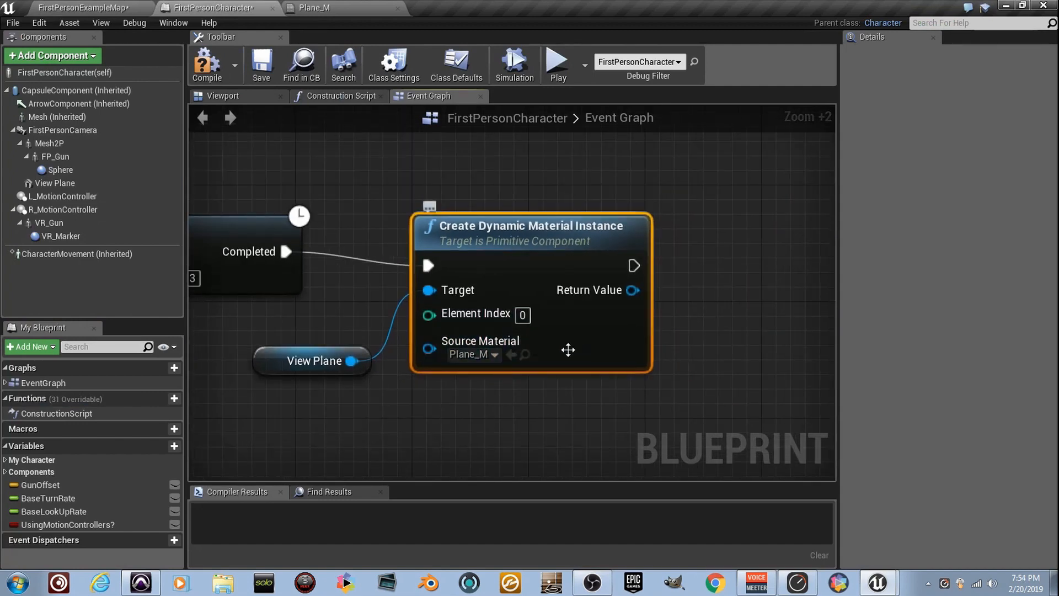
right_drag(570, 355, 480, 333)
scroll(437, 315, up, 2)
scroll(430, 284, down, 1)
drag(433, 282, 589, 288)
text(set scalar)
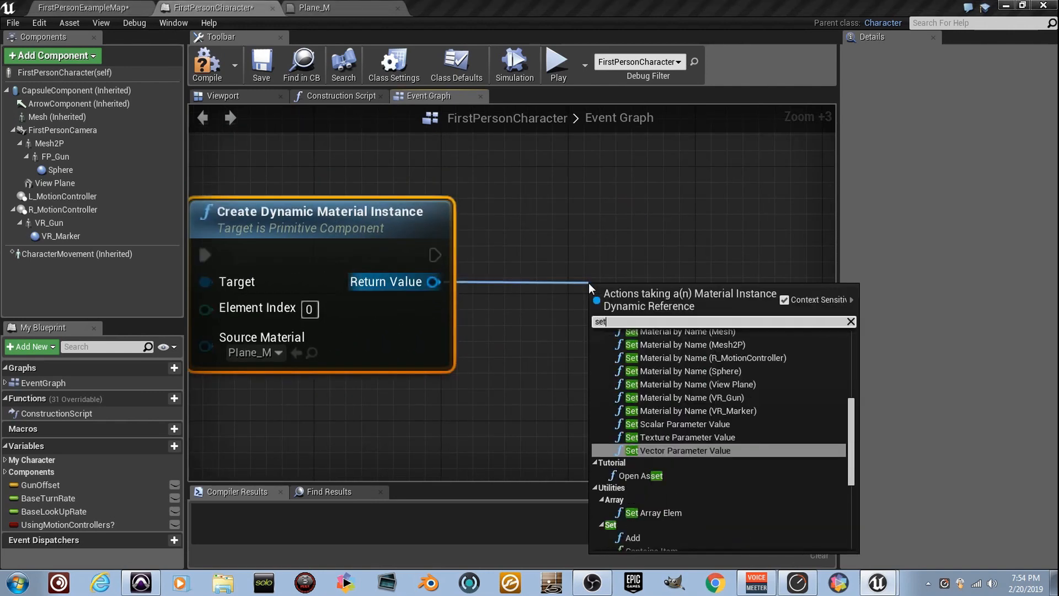
key(Return)
right_drag(623, 267, 489, 251)
drag(524, 295, 744, 234)
alt+click(694, 255)
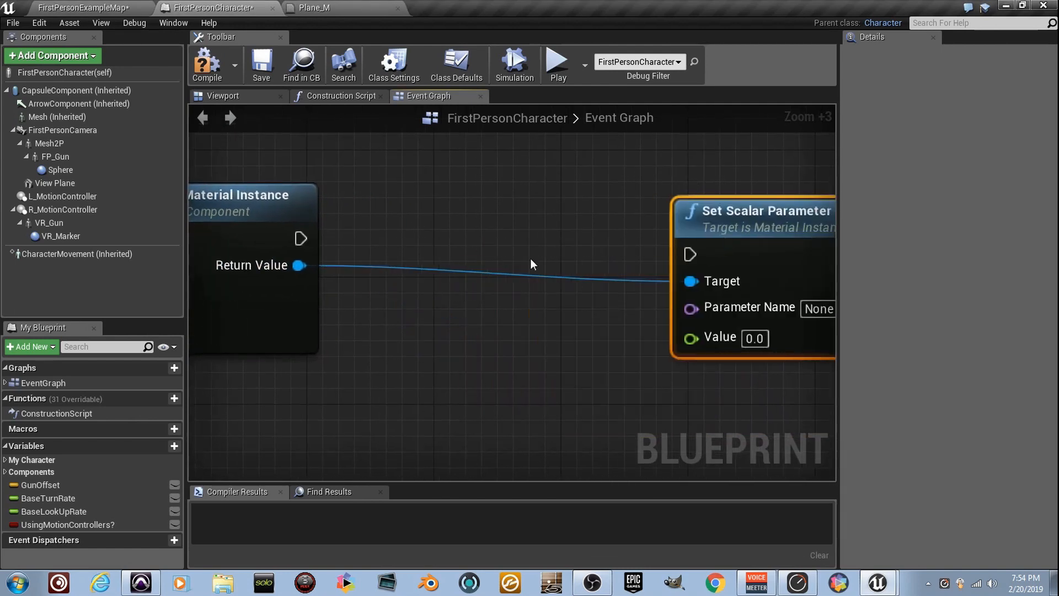
Step: Set the Parameter Name of the Set Scalar Parameter Value node to R_Fade
right_drag(715, 259, 520, 255)
scroll(574, 255, up, 4)
scroll(439, 261, down, 3)
right_drag(349, 253, 567, 268)
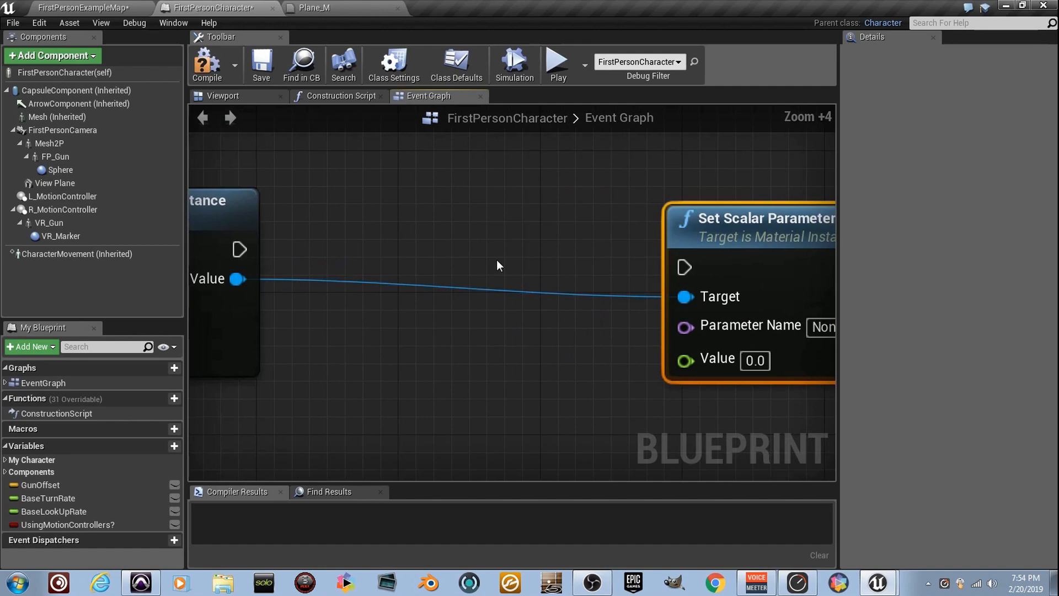
scroll(493, 258, up, 3)
right_drag(493, 258, 366, 254)
click(618, 314)
text(R_Fade)
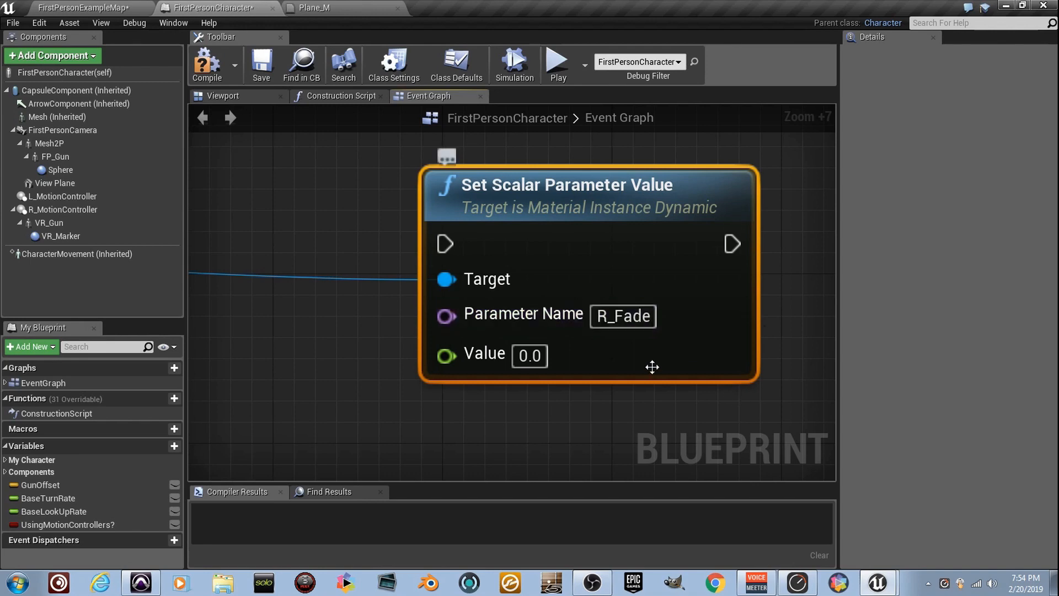
click(528, 360)
Step: Create two copies of the R_Fade Set Scalar Parameter Value node below the original
scroll(530, 364, down, 6)
right_drag(446, 328, 564, 268)
right_drag(621, 337, 566, 274)
click(547, 289)
key(ctrl+v)
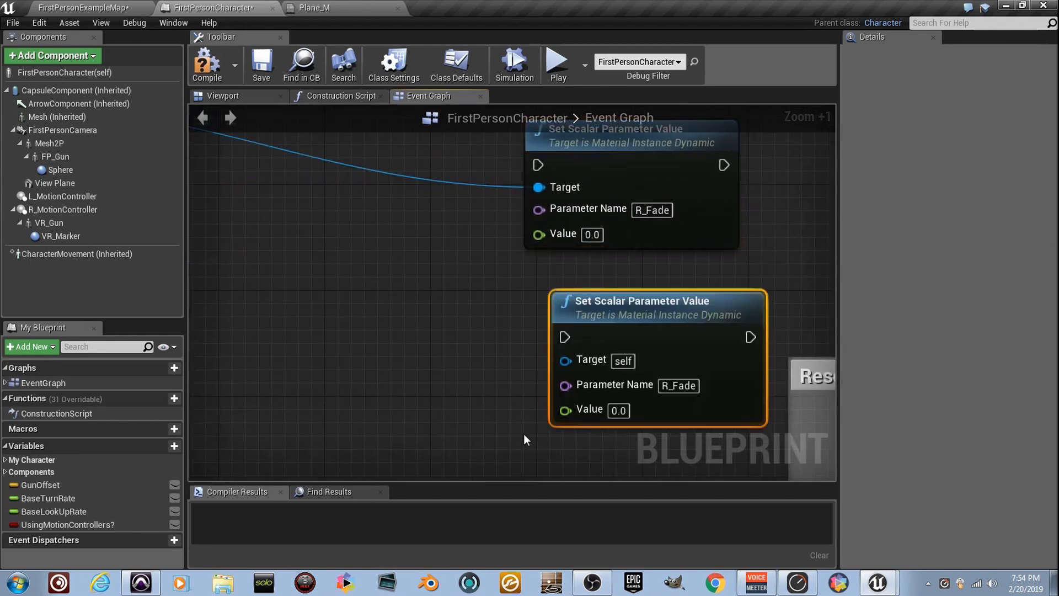
right_drag(522, 393, 521, 290)
Step: Move the whole Event BeginPlay node chain with its copies up and away from the Reset VR comment group
scroll(547, 346, down, 6)
drag(647, 342, 338, 157)
right_drag(542, 189, 521, 296)
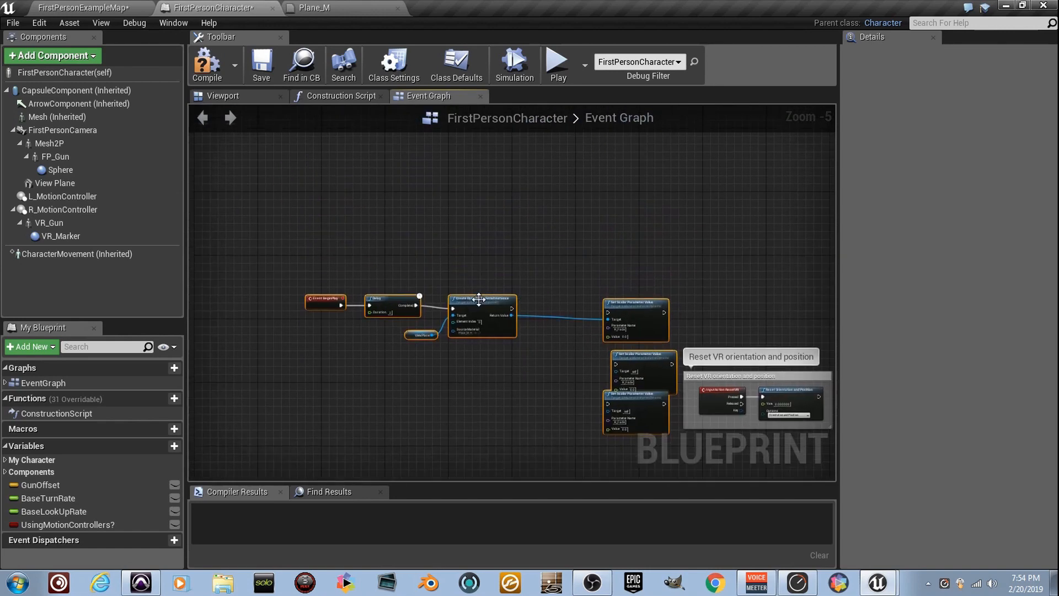
drag(467, 297, 352, 204)
scroll(542, 247, up, 5)
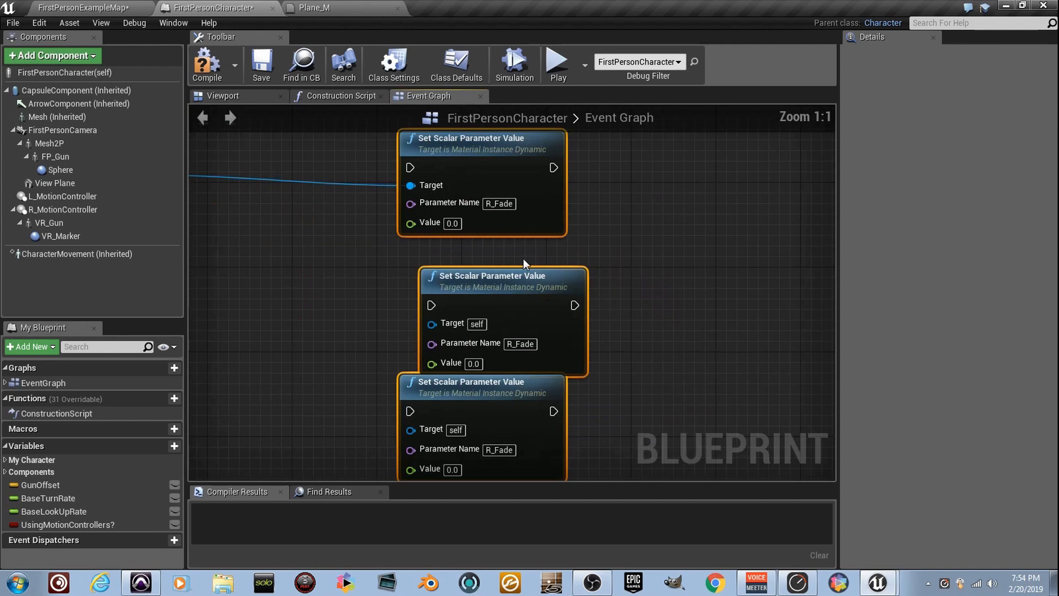
Step: Set the Parameter Name of the first copied Set Scalar Parameter Value node to T_Fade
right_drag(523, 262, 537, 225)
click(532, 307)
scroll(579, 319, up, 5)
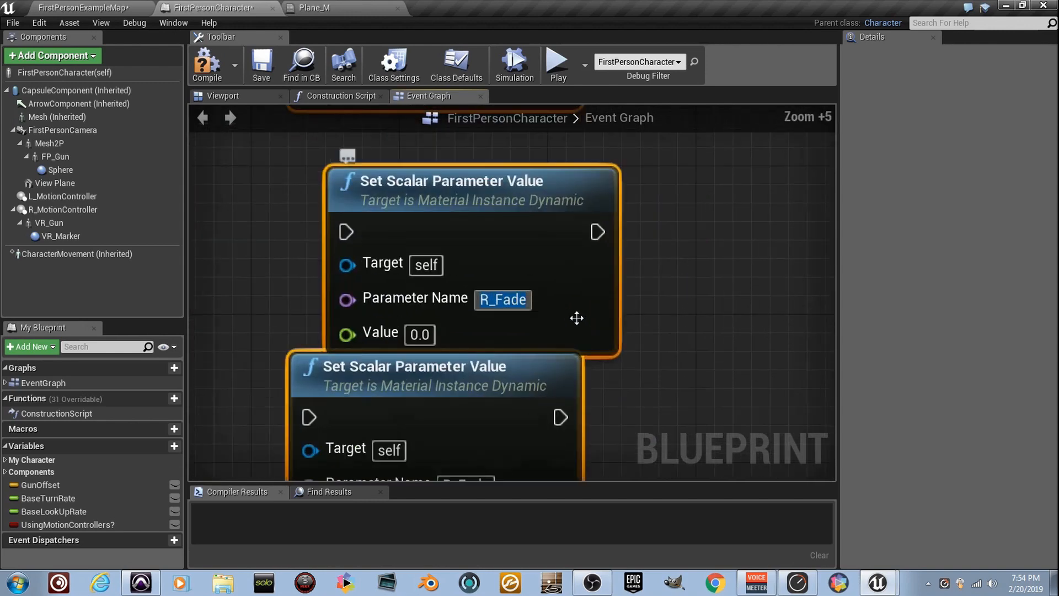
text(T_Fade)
key(Return)
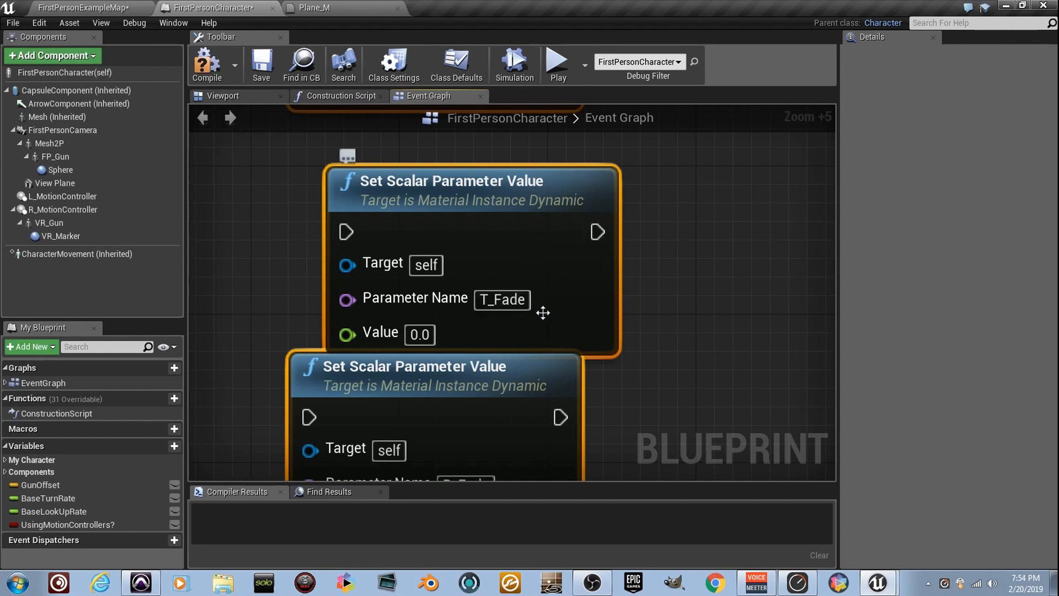
Step: Set the Parameter Name of the second copied Set Scalar Parameter Value node to C_Fade
right_drag(543, 307, 545, 157)
click(474, 342)
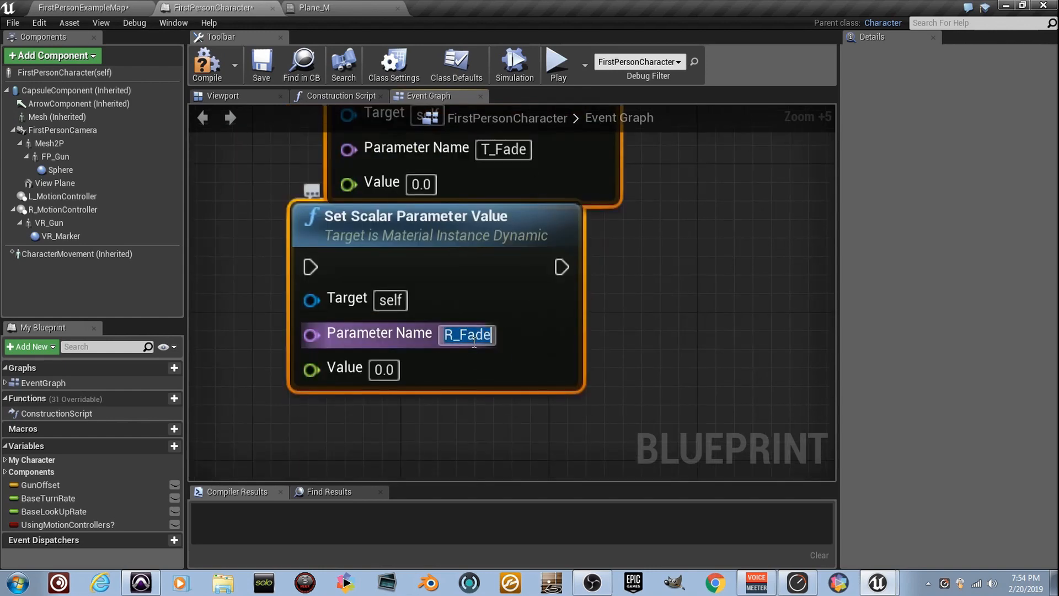
key(BackSpace)
text(C_Fade)
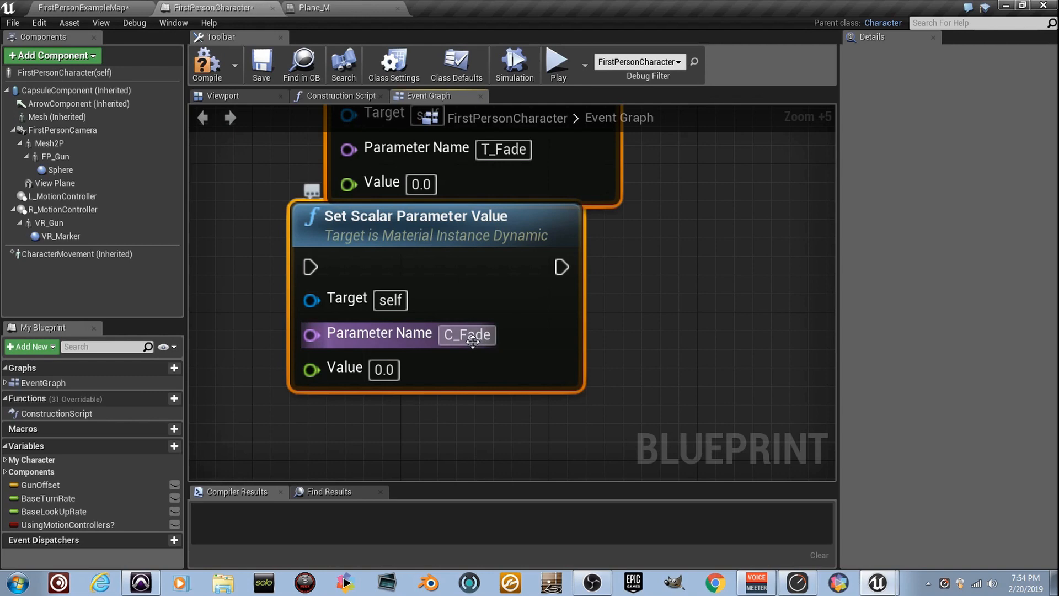
Step: Spread the R_Fade, T_Fade and C_Fade nodes out vertically so they no longer overlap
scroll(473, 341, down, 9)
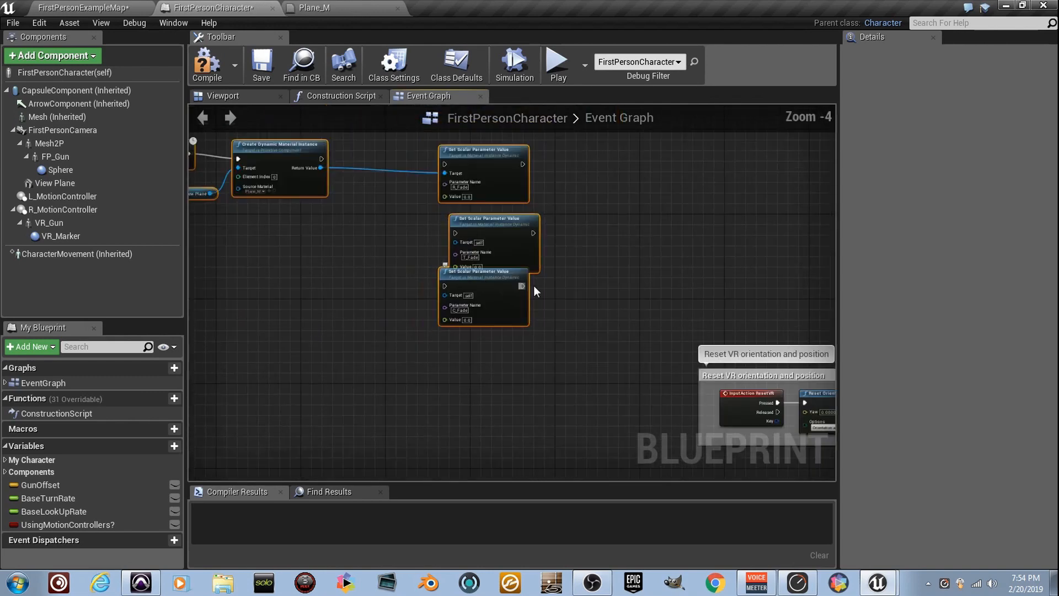
drag(577, 341, 486, 257)
drag(480, 236, 593, 212)
click(556, 422)
drag(579, 319, 580, 360)
Step: Link the dynamic material's Return Value to the Target inputs of the T_Fade and C_Fade nodes
scroll(580, 359, up, 4)
drag(552, 233, 776, 409)
scroll(373, 264, down, 2)
Step: Add a Sequence node run from the Create Dynamic Material Instance node's execution output
right_drag(373, 265, 650, 314)
right_drag(485, 302, 570, 326)
scroll(465, 259, up, 4)
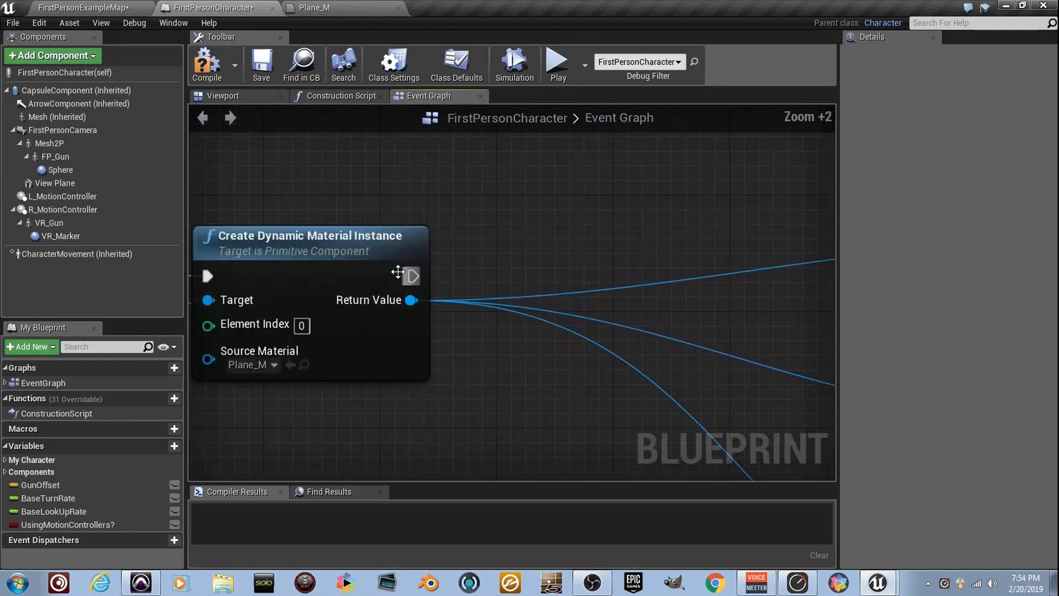
drag(412, 276, 497, 266)
text(sequence)
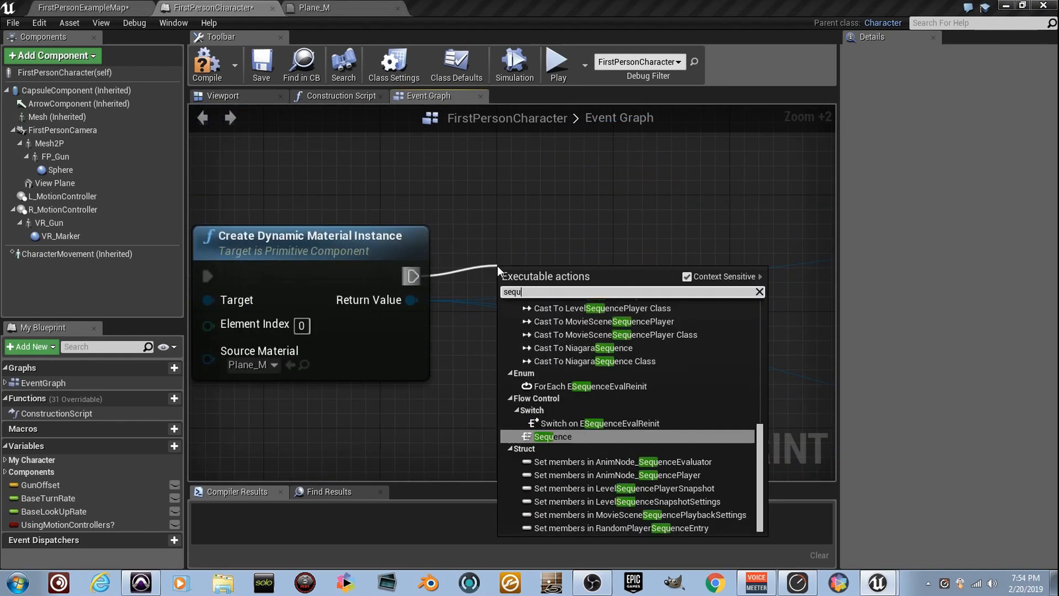
key(Return)
Step: Move the three Set Scalar Parameter Value nodes farther away from the Sequence to make room between them
right_drag(571, 259, 328, 292)
scroll(328, 289, down, 5)
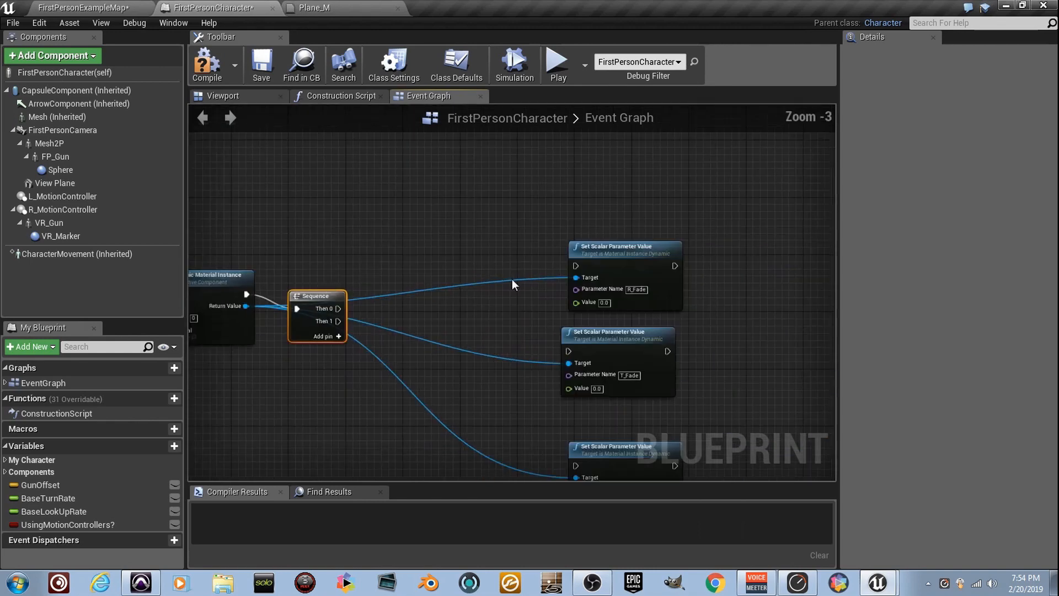
scroll(538, 290, down, 1)
right_drag(571, 300, 456, 232)
scroll(456, 231, down, 1)
drag(581, 339, 546, 223)
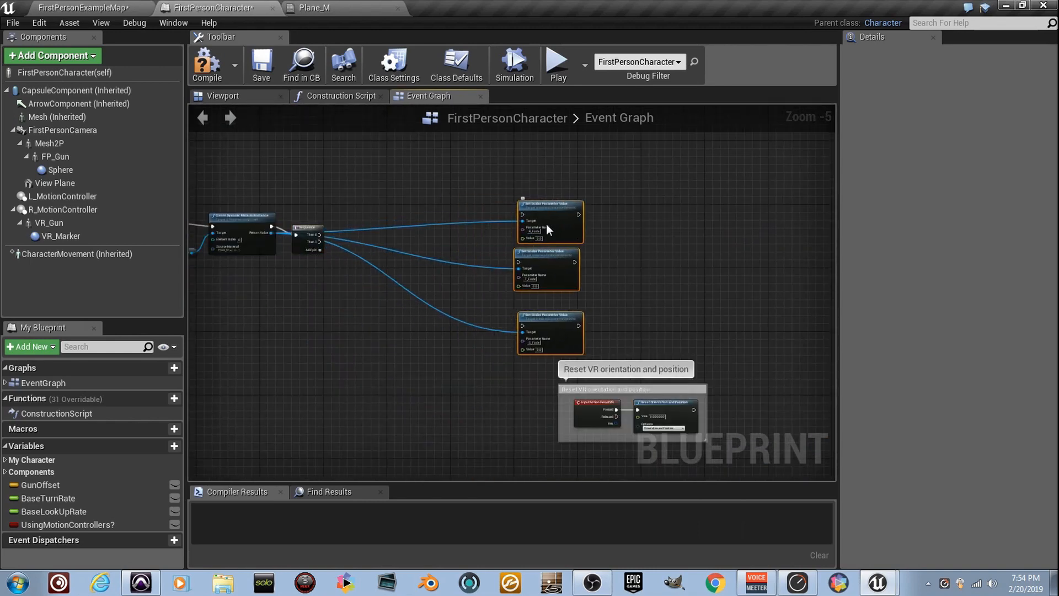
Step: Add a Timeline named R played from the Sequence's Then 0 output, and run the R_Fade node from its Update output
scroll(385, 225, up, 5)
drag(321, 292, 457, 201)
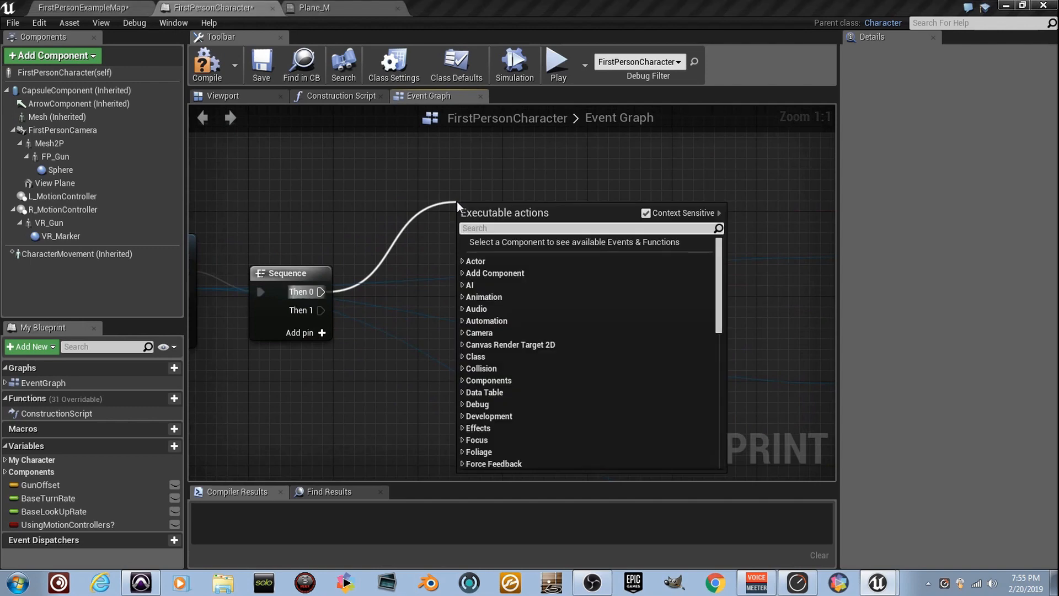
text(timeline)
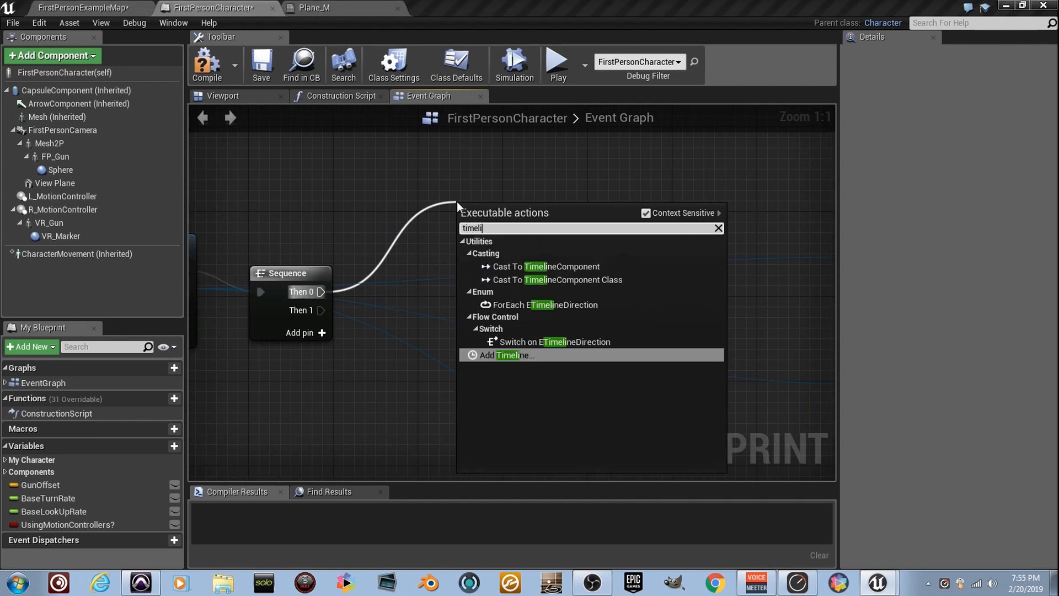
key(Return)
right_drag(459, 203, 414, 210)
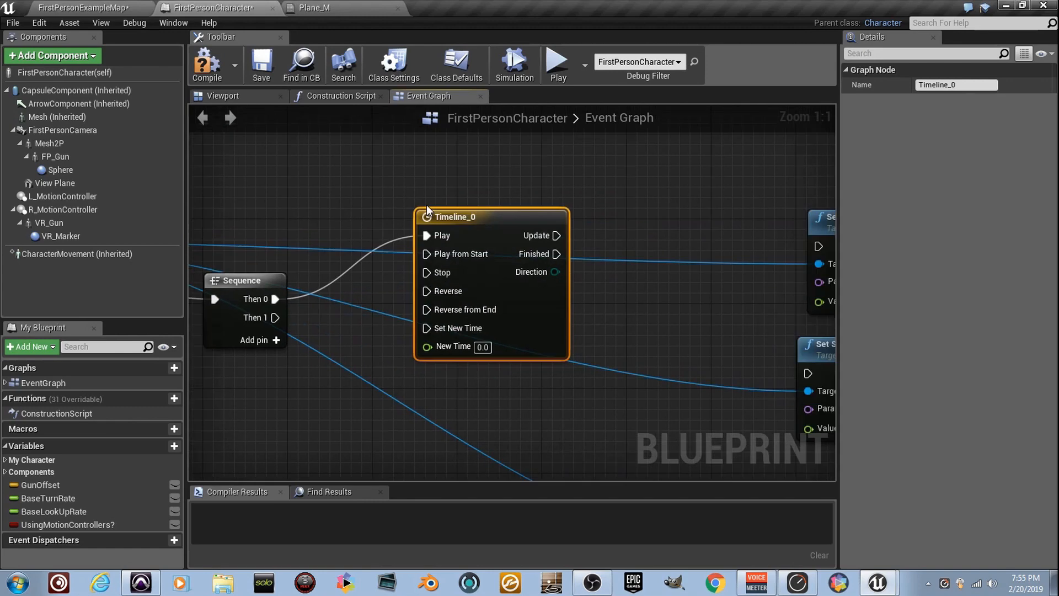
double_click(460, 218)
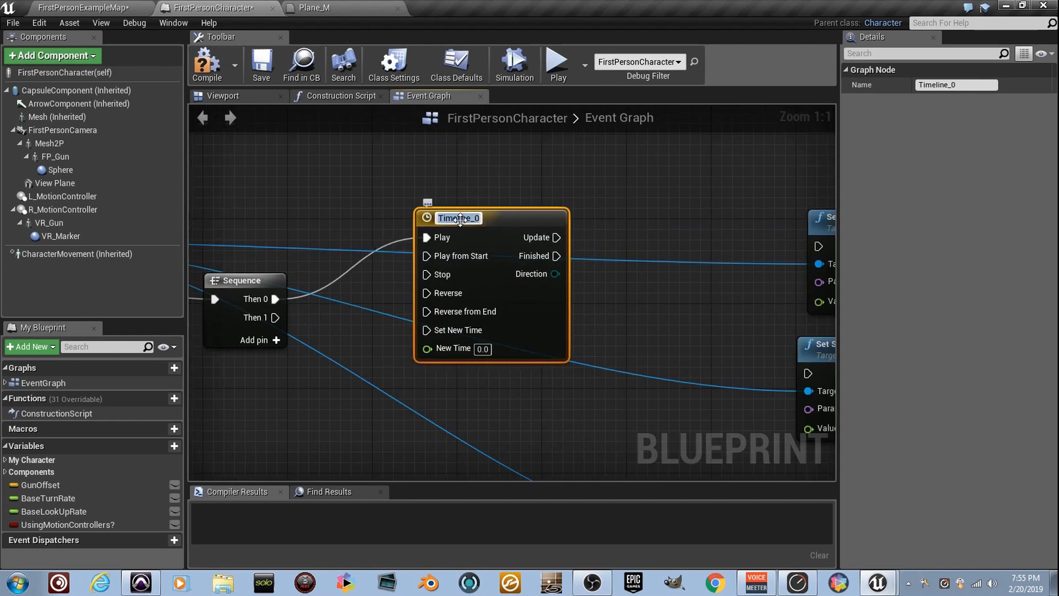
text(R)
drag(531, 229, 708, 331)
Step: Open the R timeline and set its length to 4
double_click(414, 293)
click(408, 134)
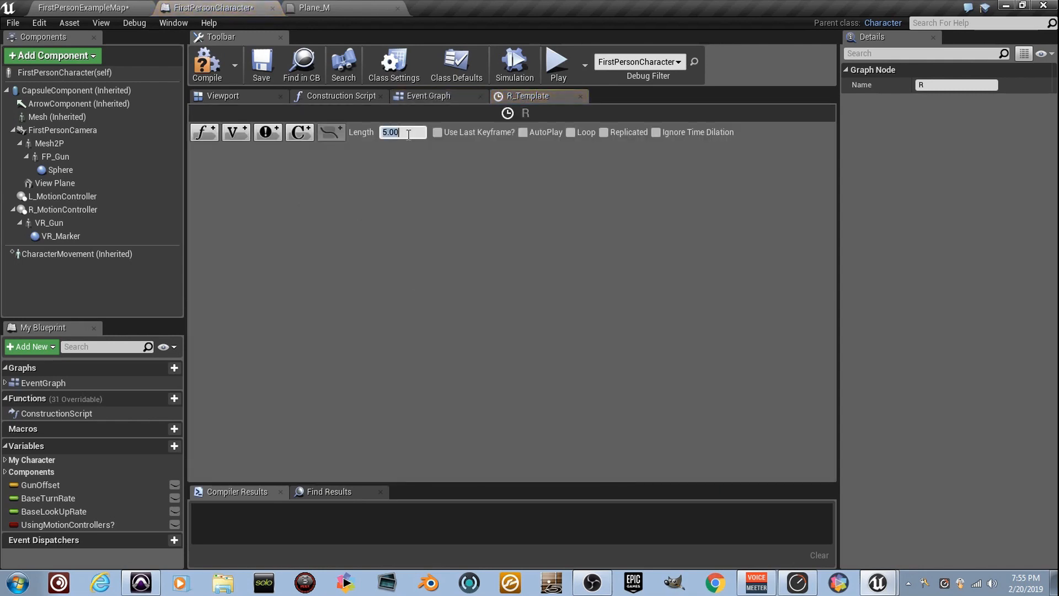
text(4)
key(Return)
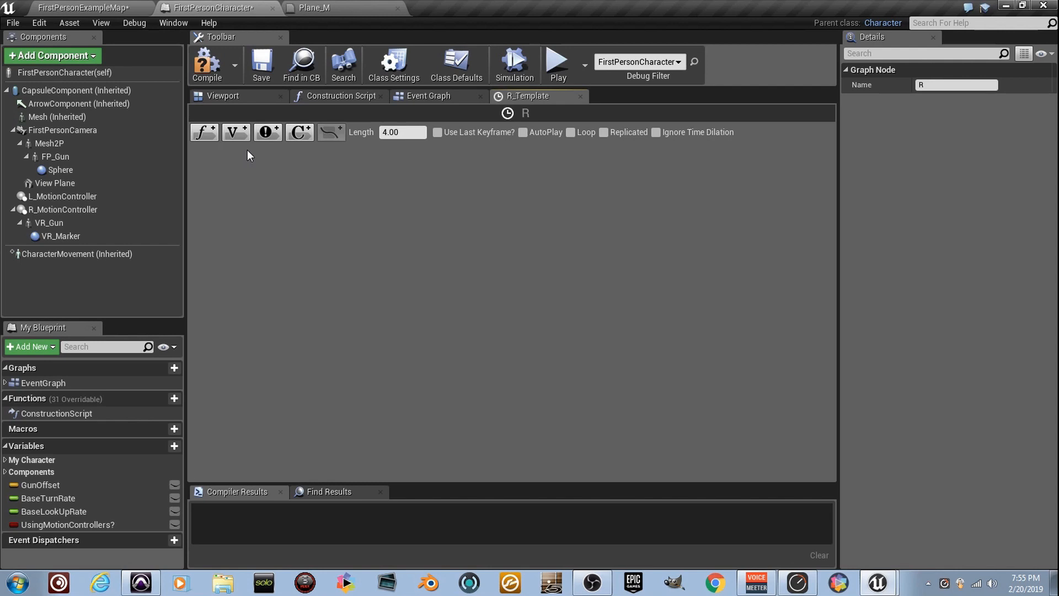
Step: Add a float track to the R timeline with a first key at time 0 and value 1
click(204, 134)
shift+click(429, 230)
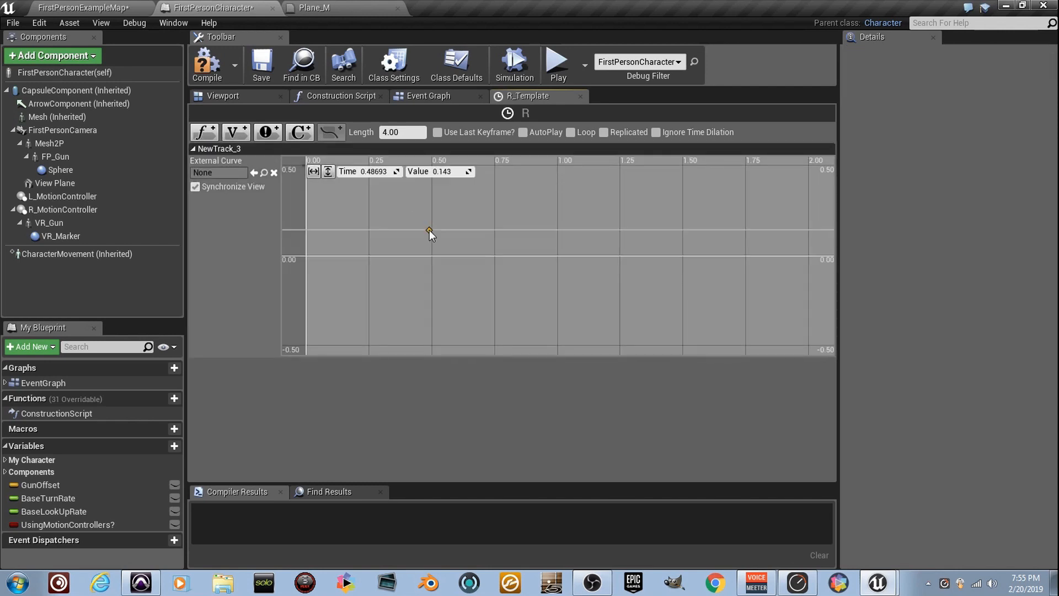
click(378, 172)
text(0)
key(Tab)
text(1)
key(Return)
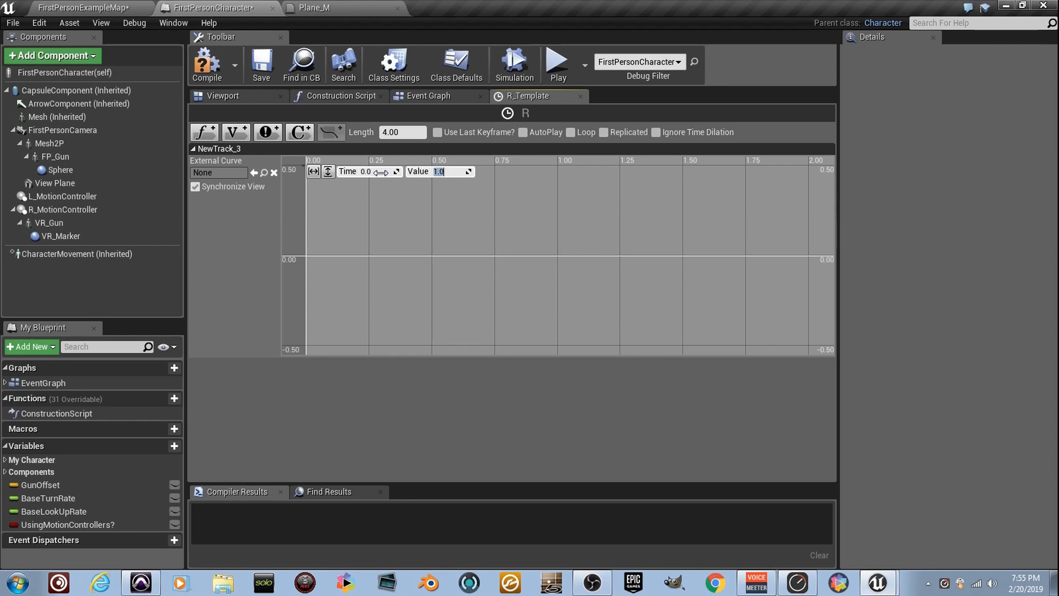
Step: Add a second key to R's float track at time 4 with value 1.35, and compile the blueprint
shift+click(460, 234)
click(379, 171)
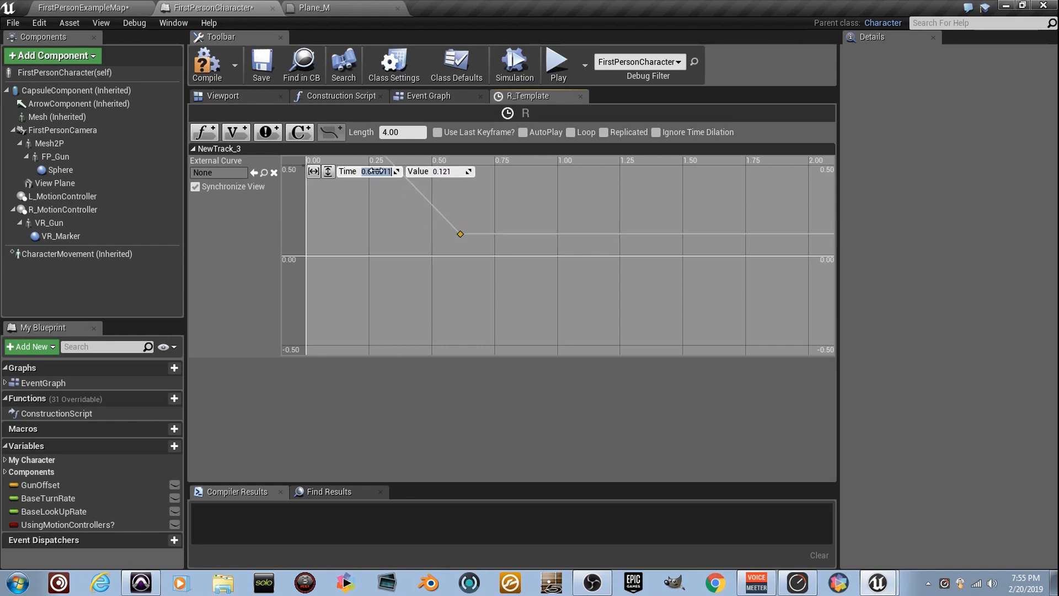
text(4)
key(Tab)
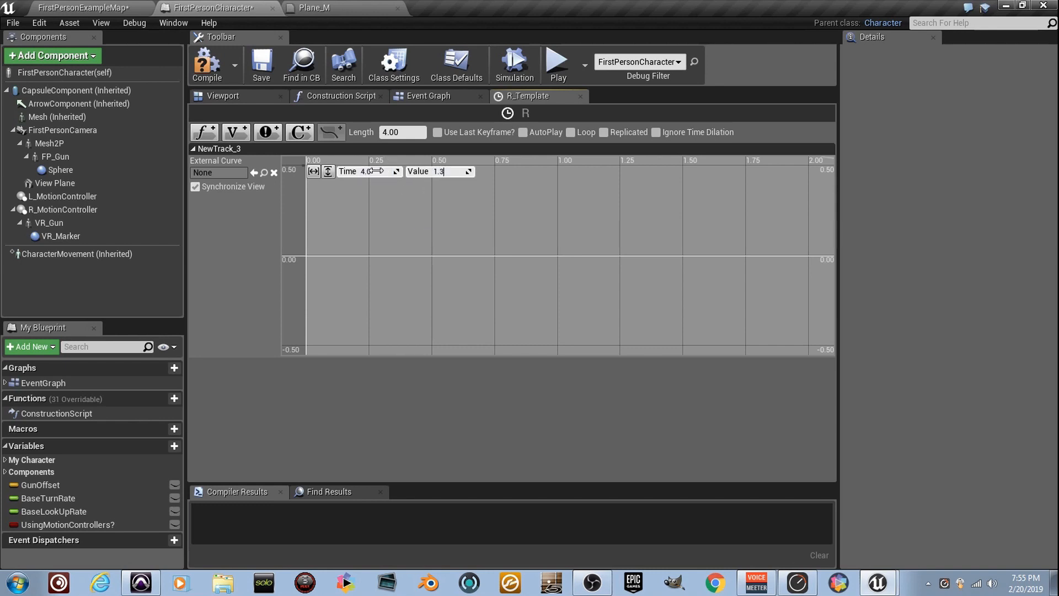
click(219, 65)
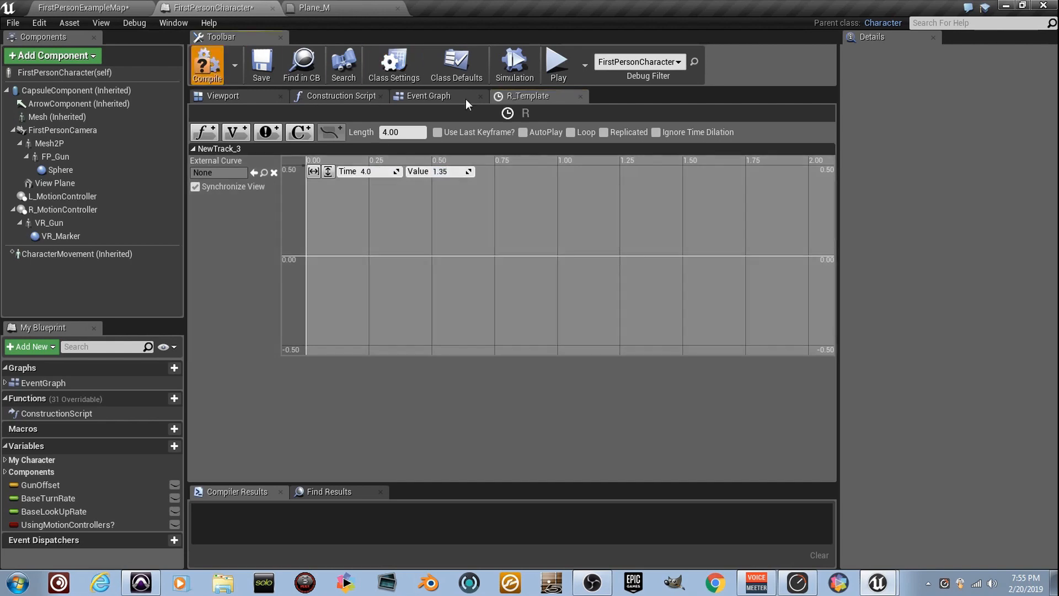
Step: Return to the event graph and link timeline R's track output to the R_Fade node's Value input
click(578, 96)
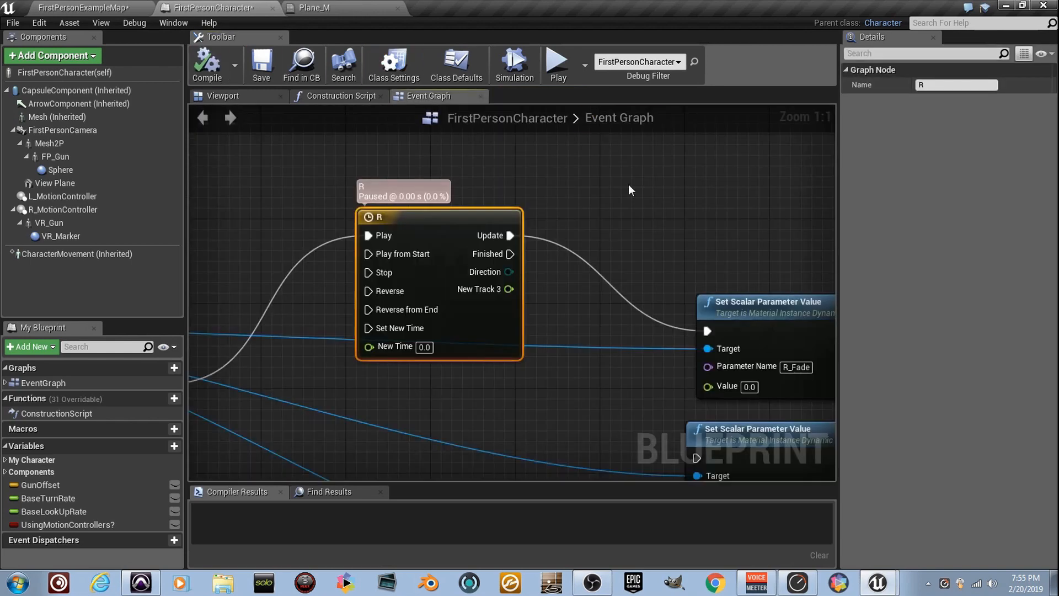
drag(451, 248, 652, 344)
right_drag(483, 330, 634, 230)
Step: Add a Timeline run from the Sequence's Then 1 output and name it T
drag(257, 260, 405, 269)
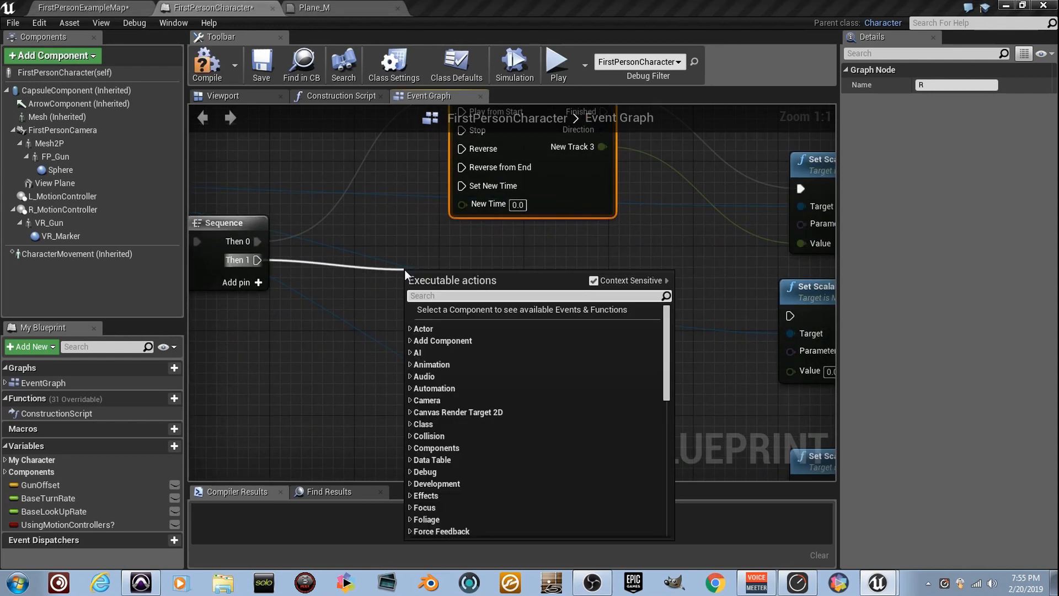
text(timelin)
key(Return)
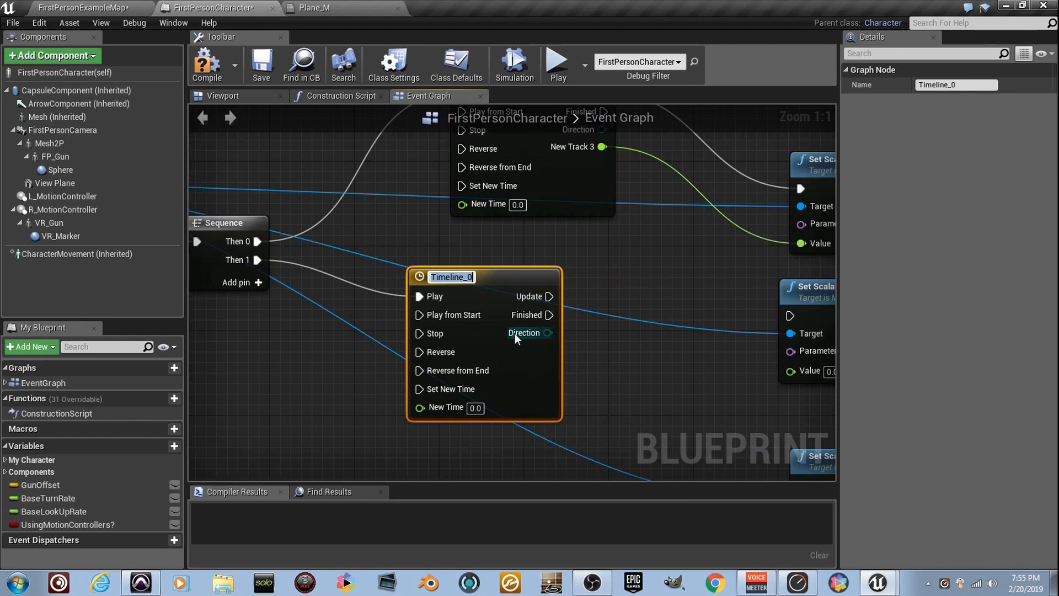
text(T)
key(Return)
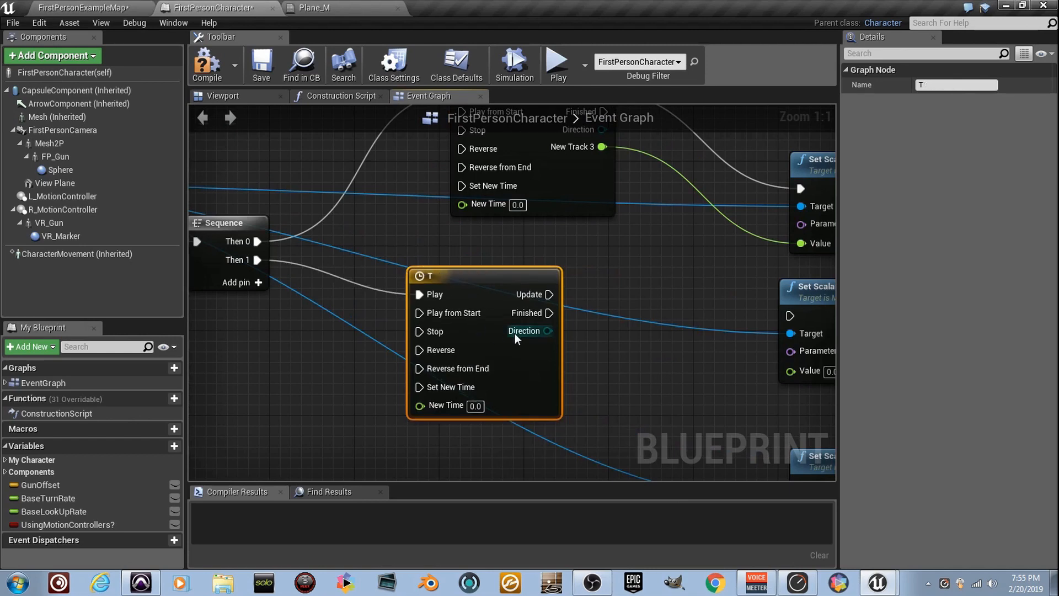
Step: Rewire the Sequence's outputs to the Play from Start inputs of the R and T timelines instead of Play
drag(422, 294, 257, 258)
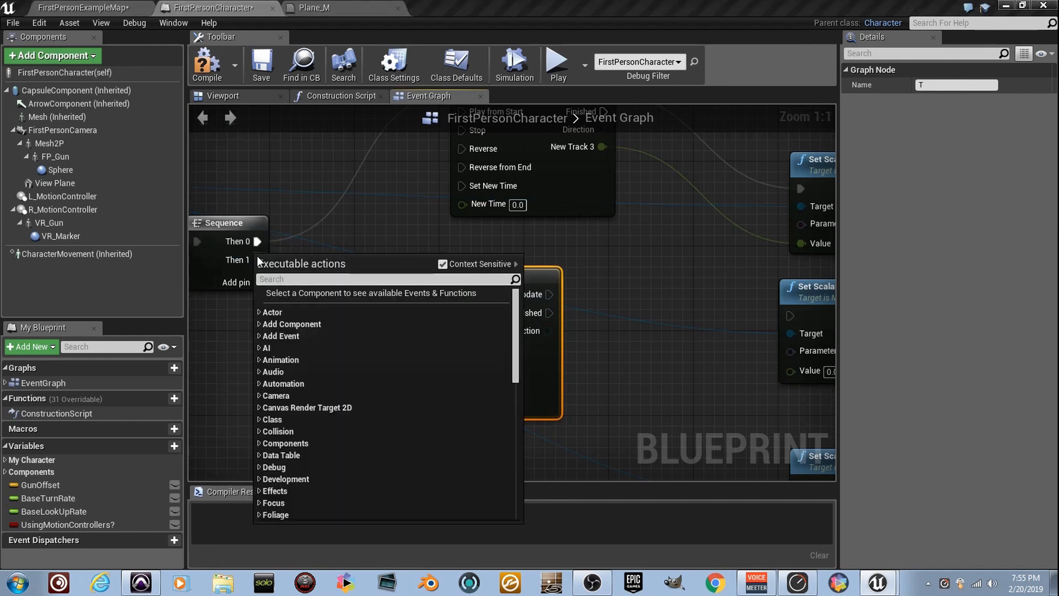
click(334, 228)
drag(415, 307, 444, 320)
right_drag(438, 297, 445, 360)
alt+click(467, 160)
drag(468, 174, 264, 307)
Step: Run the T_Fade node from timeline T's Update output, and set the timeline's length to 2
right_drag(544, 339, 437, 310)
drag(449, 328, 692, 349)
double_click(396, 338)
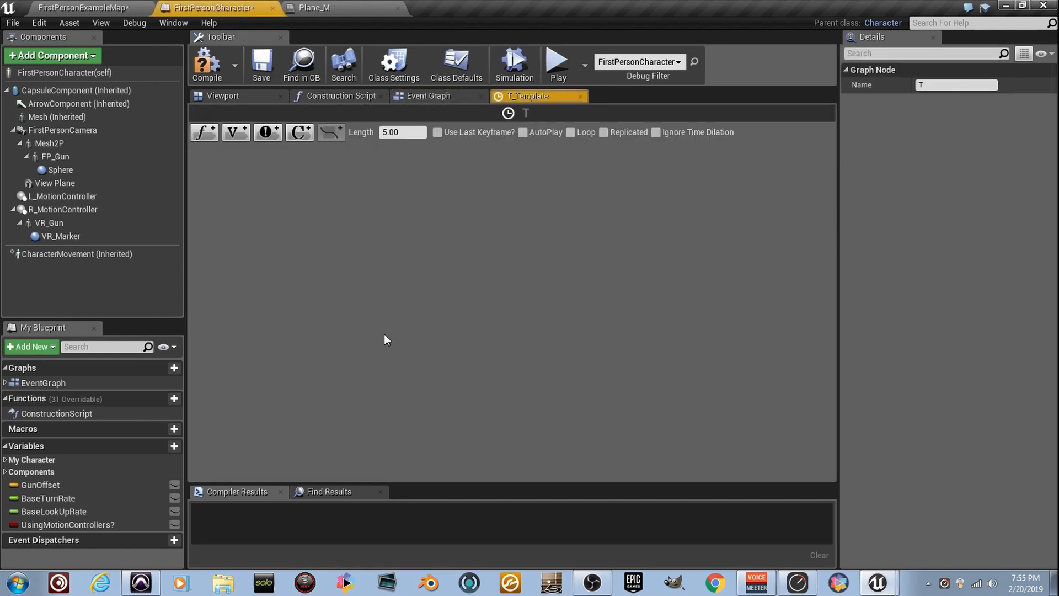
click(411, 133)
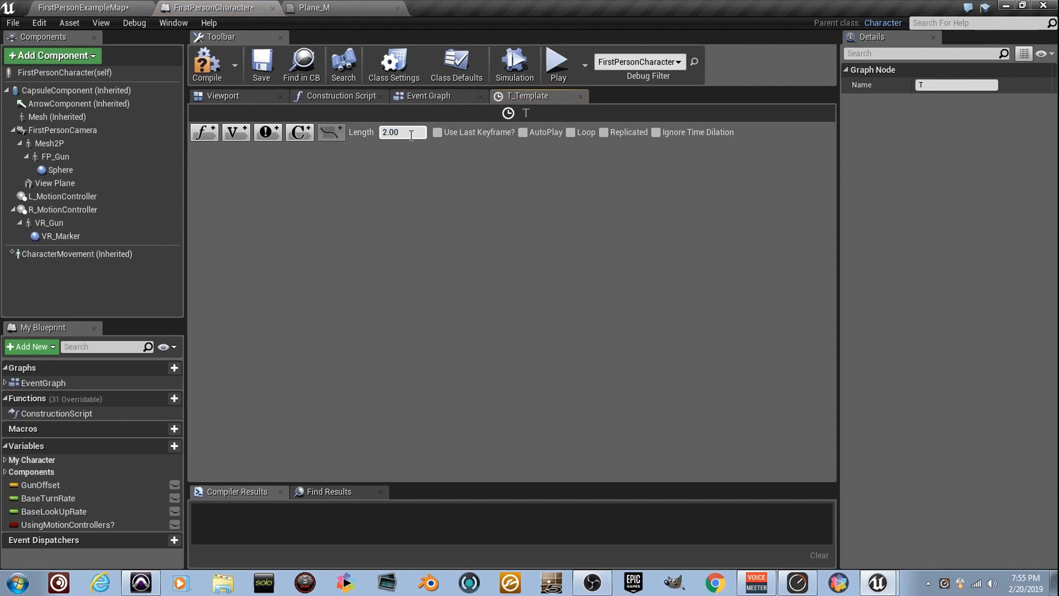
text(2.00)
key(Return)
Step: Add a float track to the T timeline with a first key at time 0 and value 0
click(204, 132)
click(419, 231)
shift+click(376, 224)
click(381, 171)
text(0)
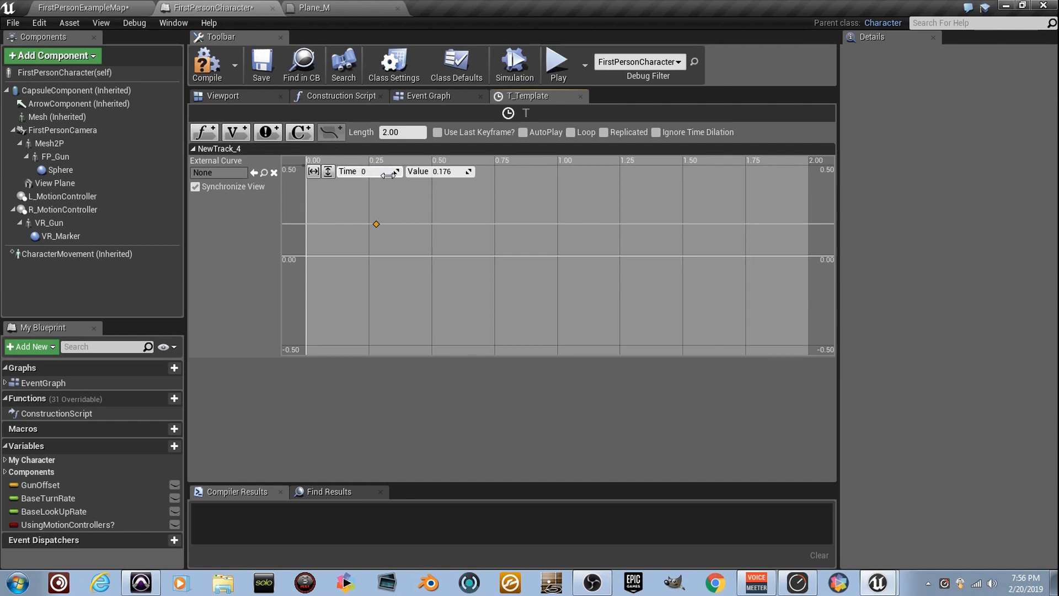
key(Tab)
text(0)
key(Return)
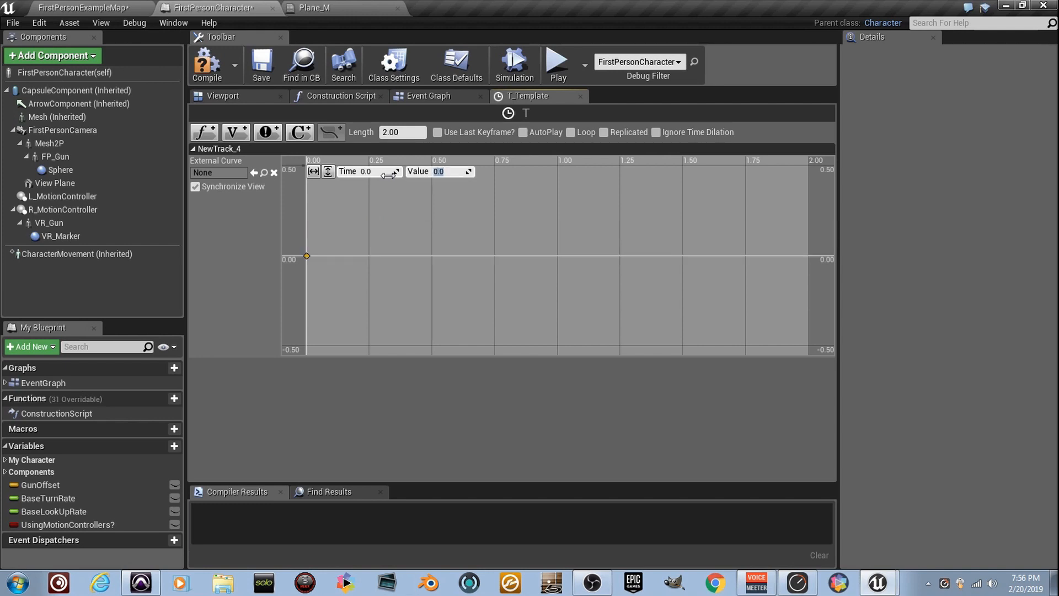
Step: Add a second key to the T timeline's track at time 2 and value 1, and compile the blueprint
shift+click(426, 232)
click(381, 173)
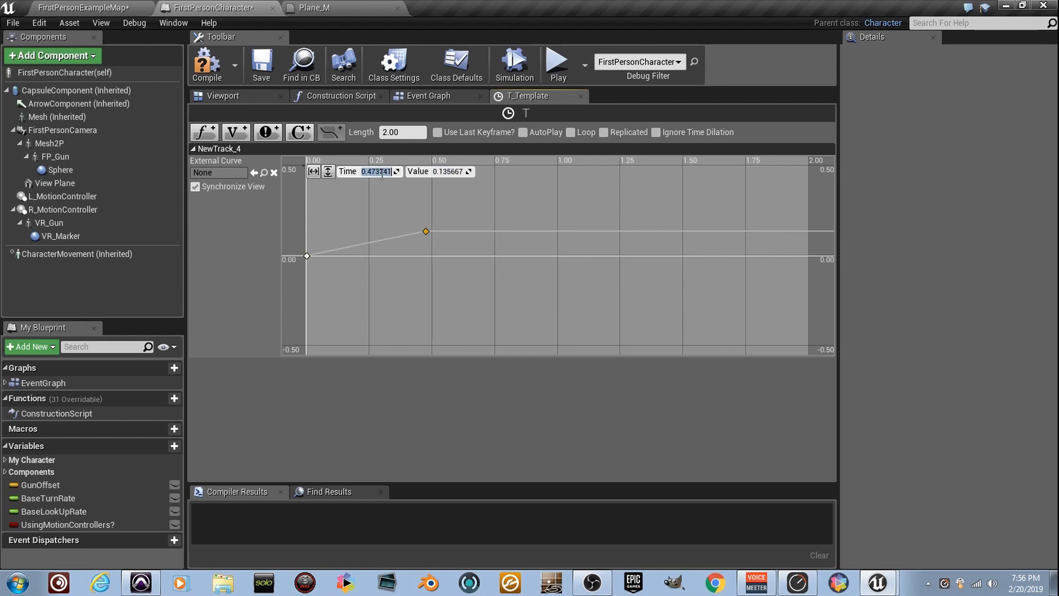
text(2)
key(Tab)
text(1)
key(Return)
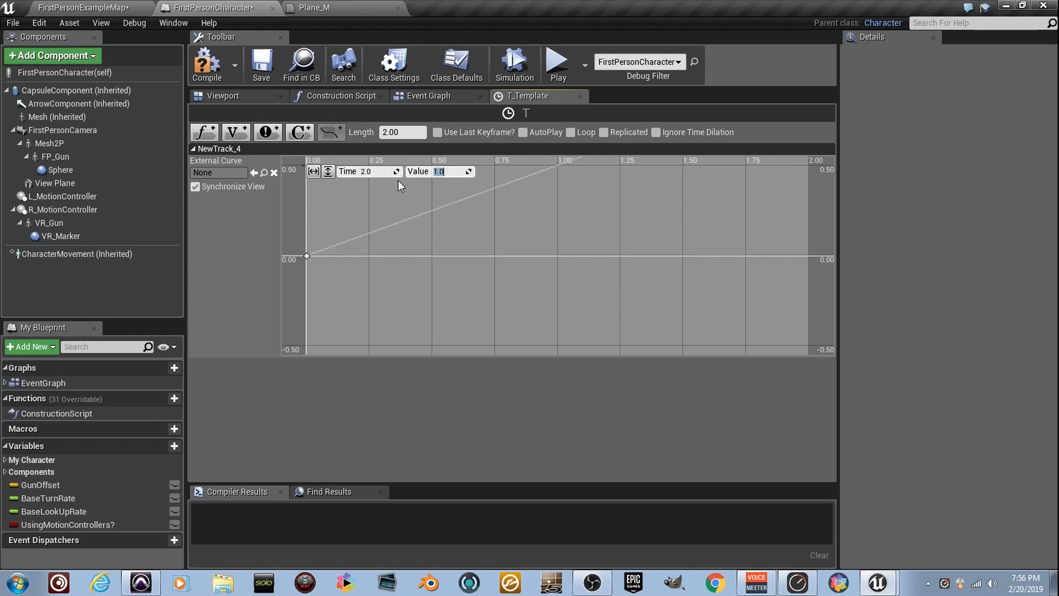
click(207, 65)
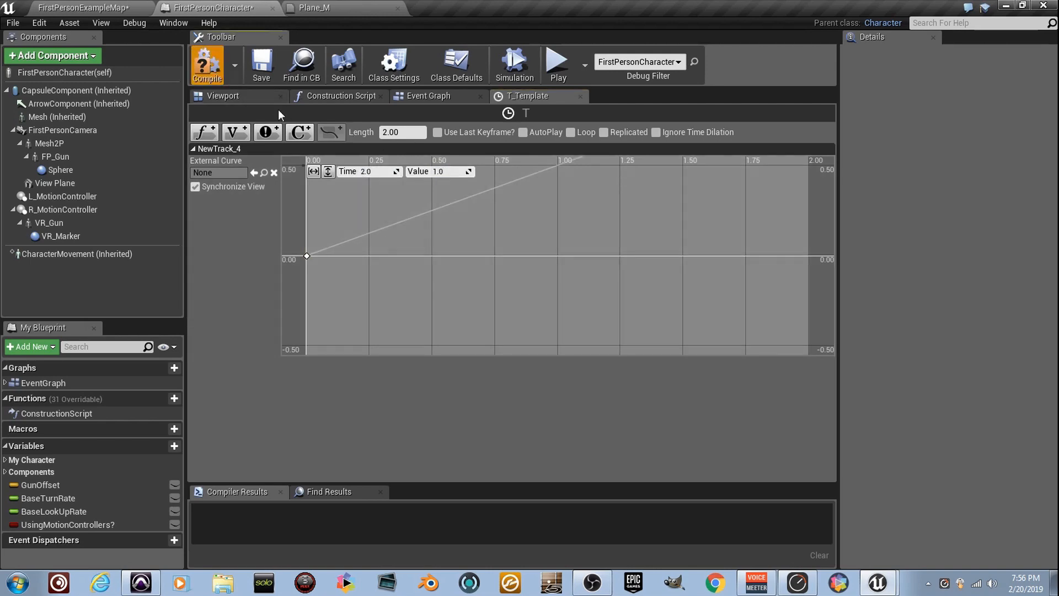
Step: Return to the event graph and connect the T timeline's New Track 4 output to the T_Fade node's Value
click(580, 96)
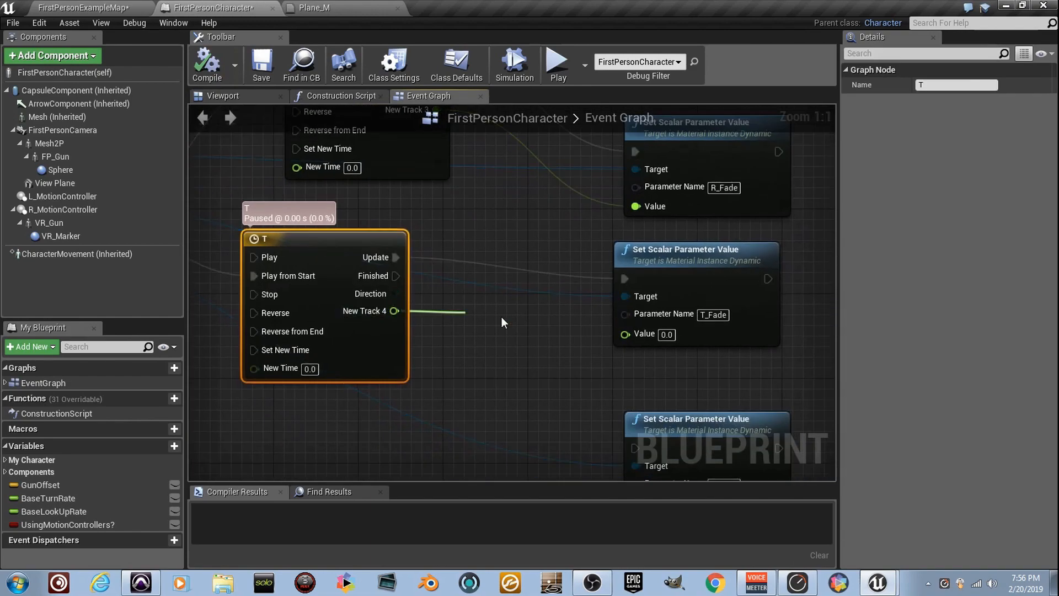
scroll(557, 329, down, 3)
scroll(594, 238, up, 2)
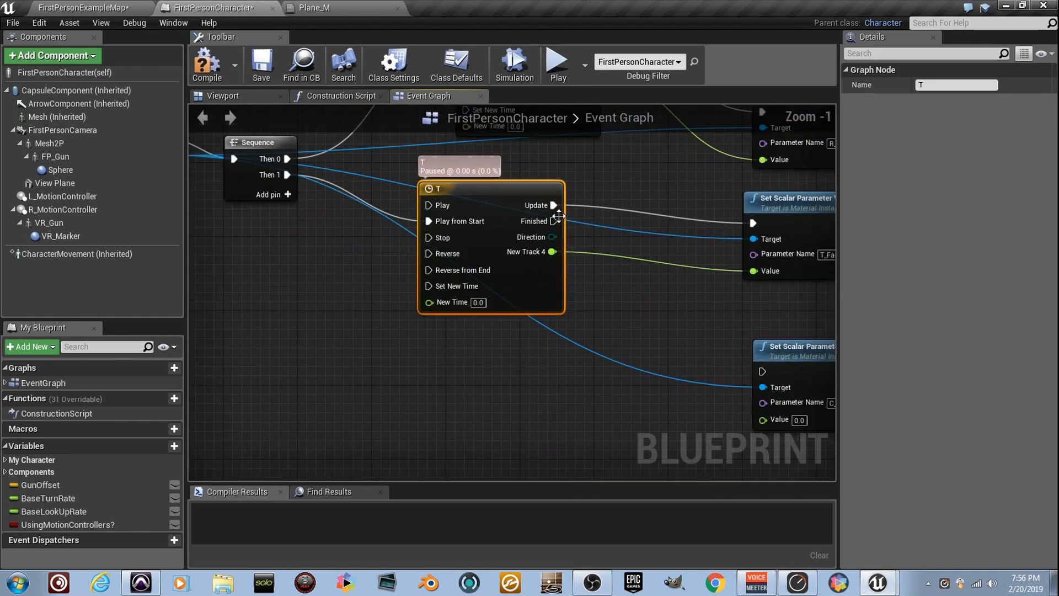
Step: Add a Timeline named C from timeline T's Finished output and run the C_Fade node from its Update output
drag(555, 221, 460, 378)
text(timeline)
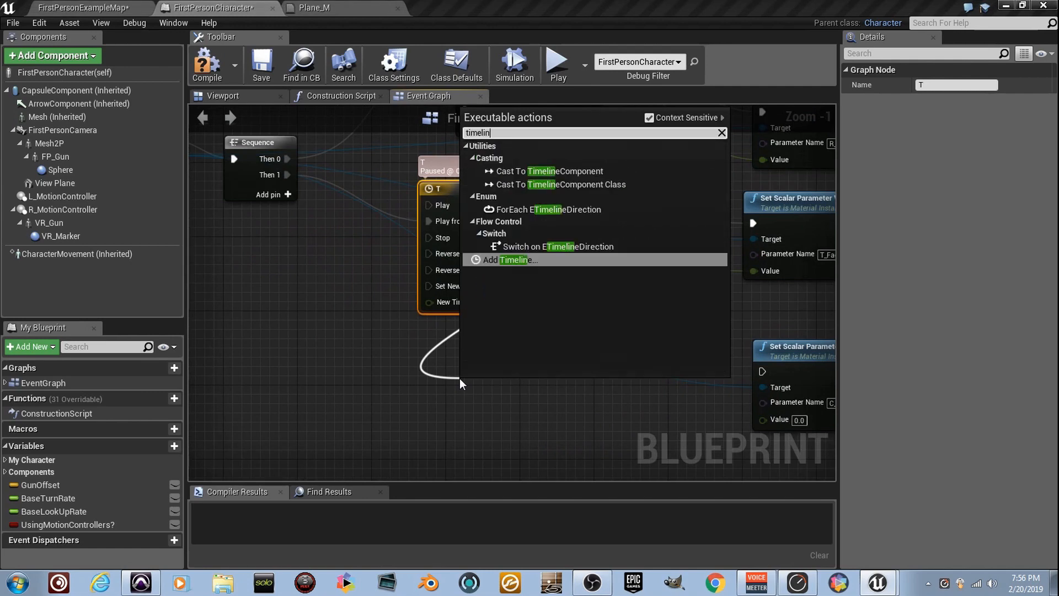
key(Return)
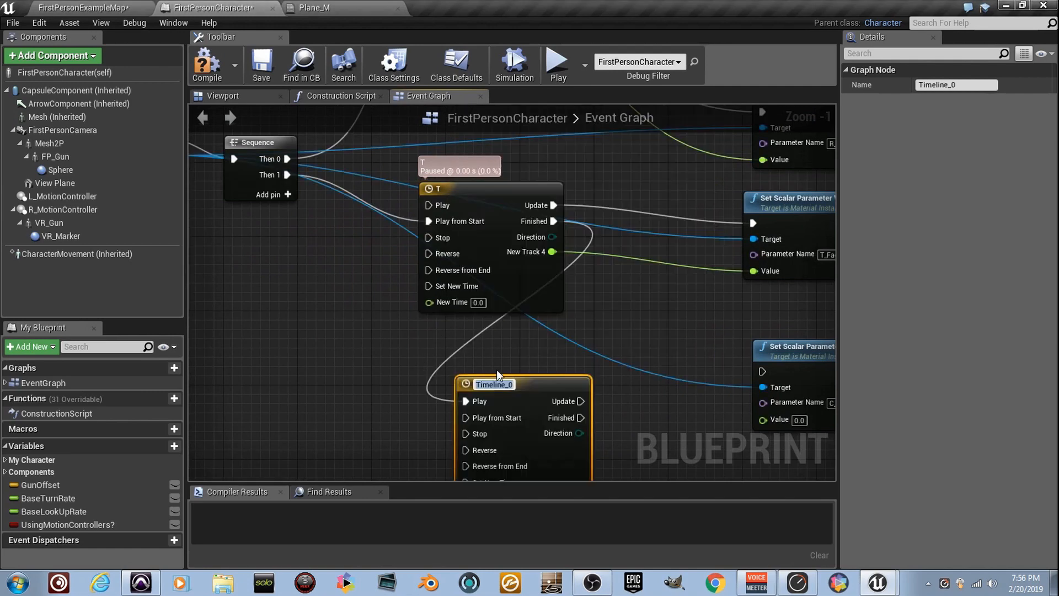
text(c)
key(Return)
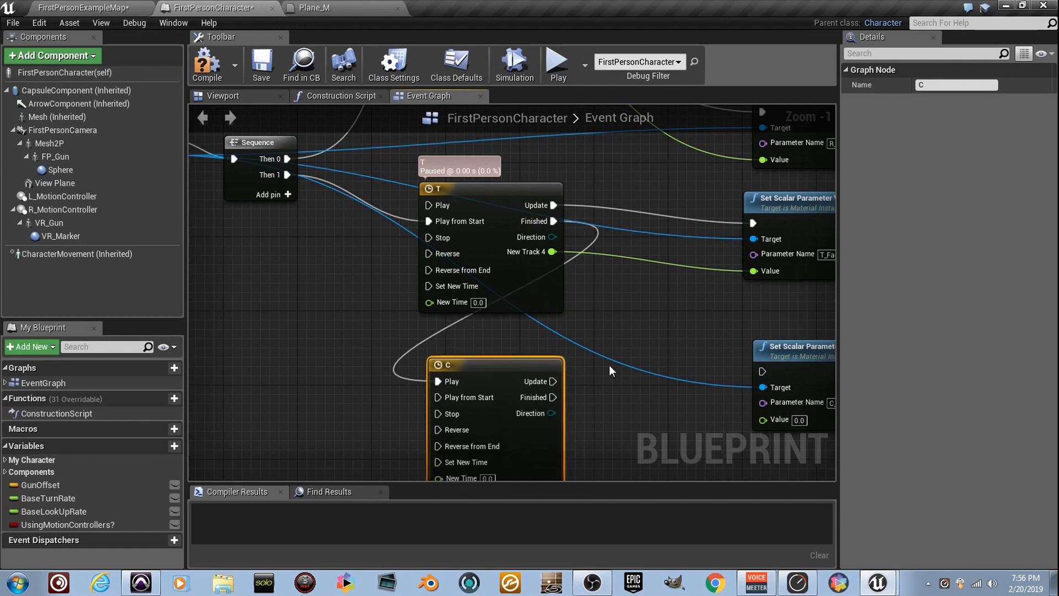
drag(553, 381, 762, 371)
Step: Set the C timeline's length to 2 and add a float track with a first key at time 0 and value 1
double_click(485, 377)
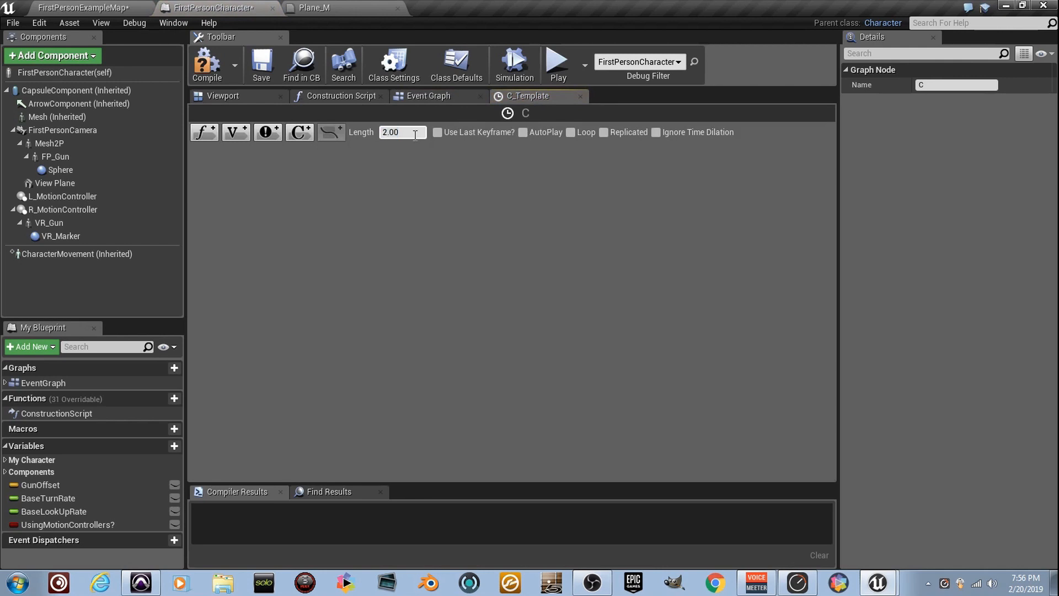
click(215, 132)
click(427, 218)
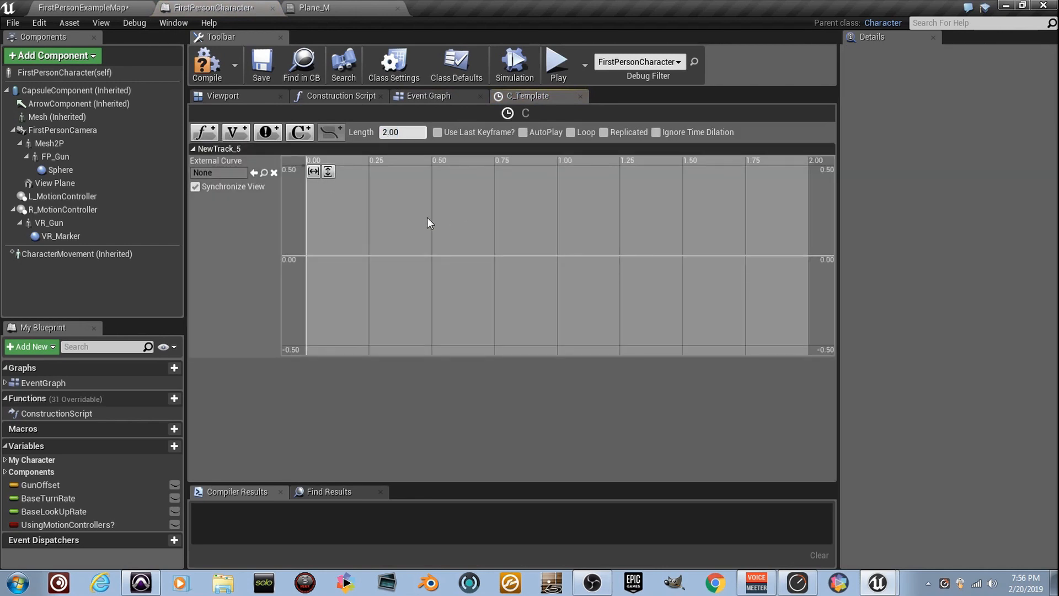
shift+click(426, 228)
click(375, 173)
text(0)
key(Tab)
text(1)
key(Return)
Step: Add a second key to the C timeline's track at time 2 and value 0
shift+click(397, 233)
click(381, 172)
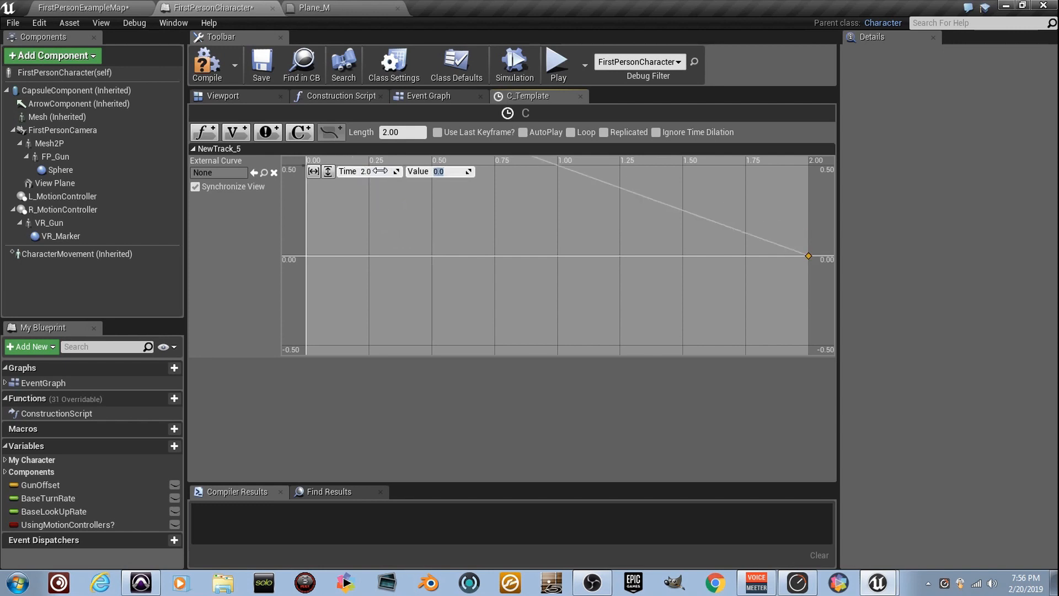
scroll(644, 224, down, 5)
scroll(632, 225, up, 1)
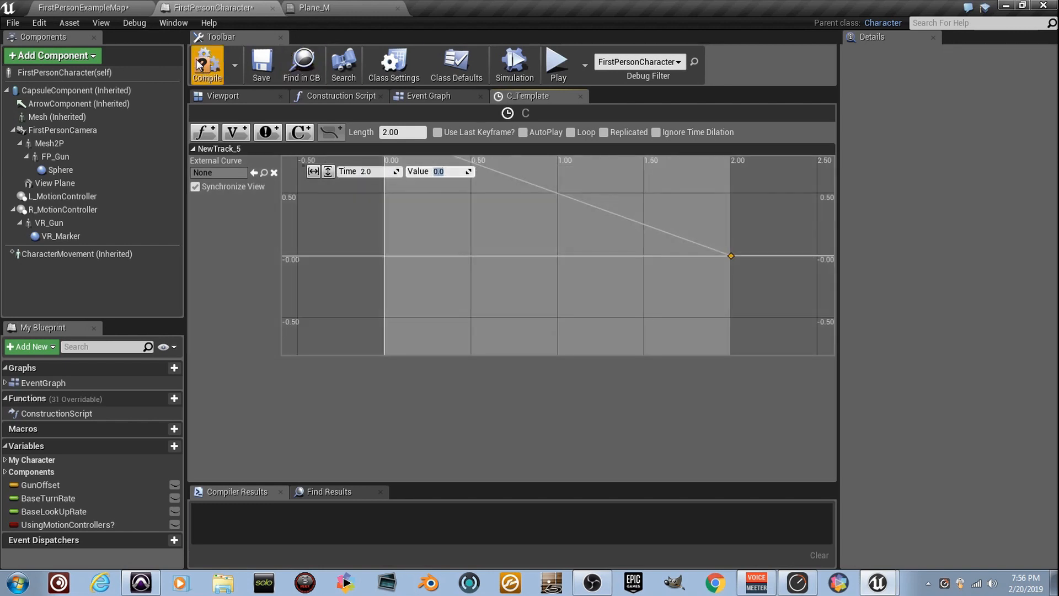
Step: Connect the C timeline's New Track 5 output to the C_Fade node's Value in the event graph, and compile
click(578, 96)
drag(349, 300, 553, 288)
scroll(508, 338, down, 3)
scroll(558, 307, down, 2)
scroll(510, 268, up, 2)
right_drag(510, 268, 369, 247)
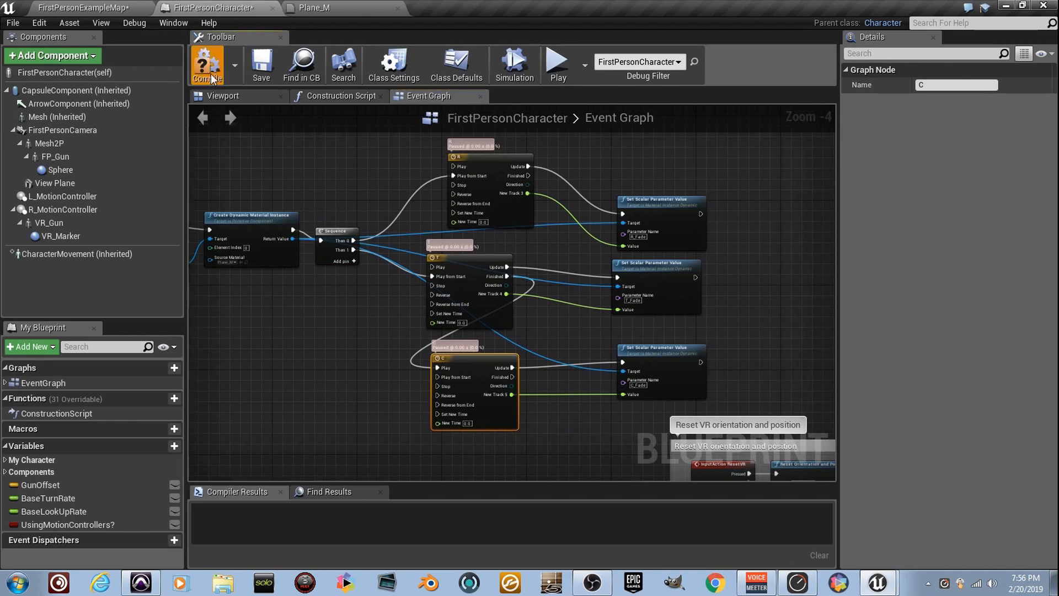
Step: Play the level from a spot near the character in the maximized viewport to check the fade sequence, and restore the viewport
click(116, 7)
click(571, 254)
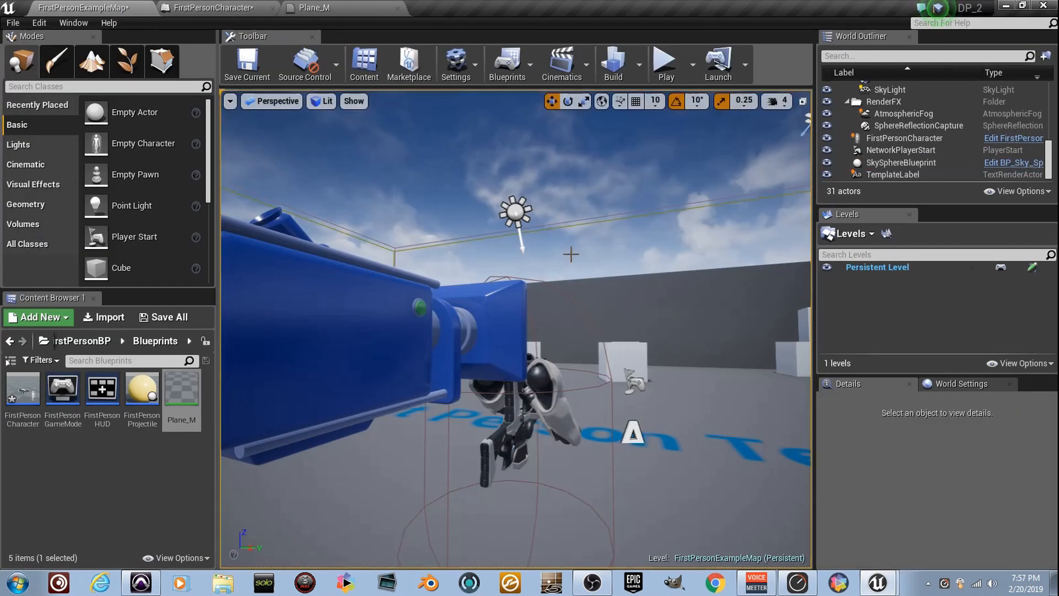
key(F11)
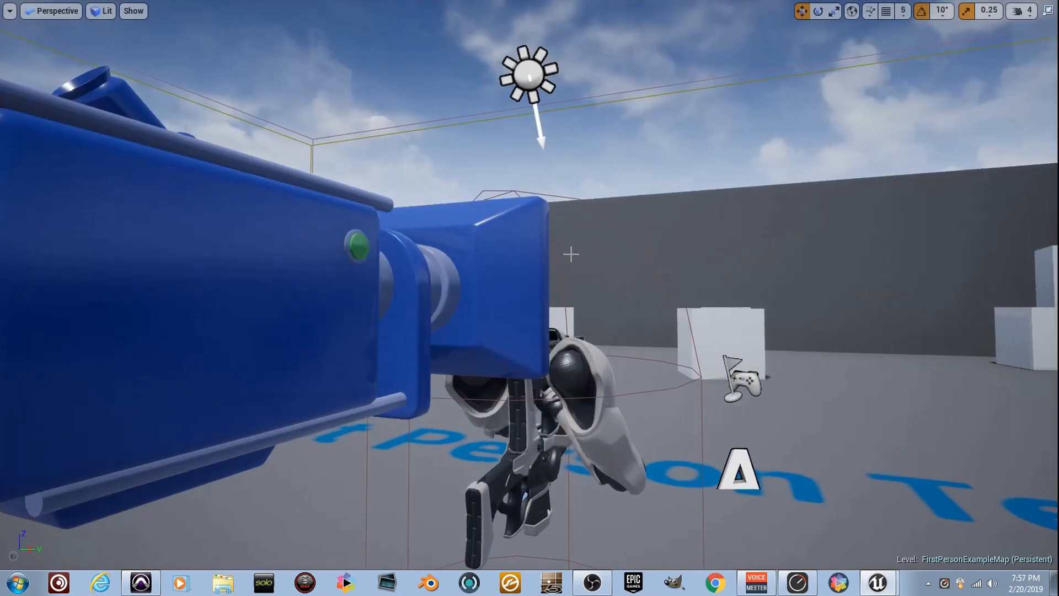
right_click(570, 254)
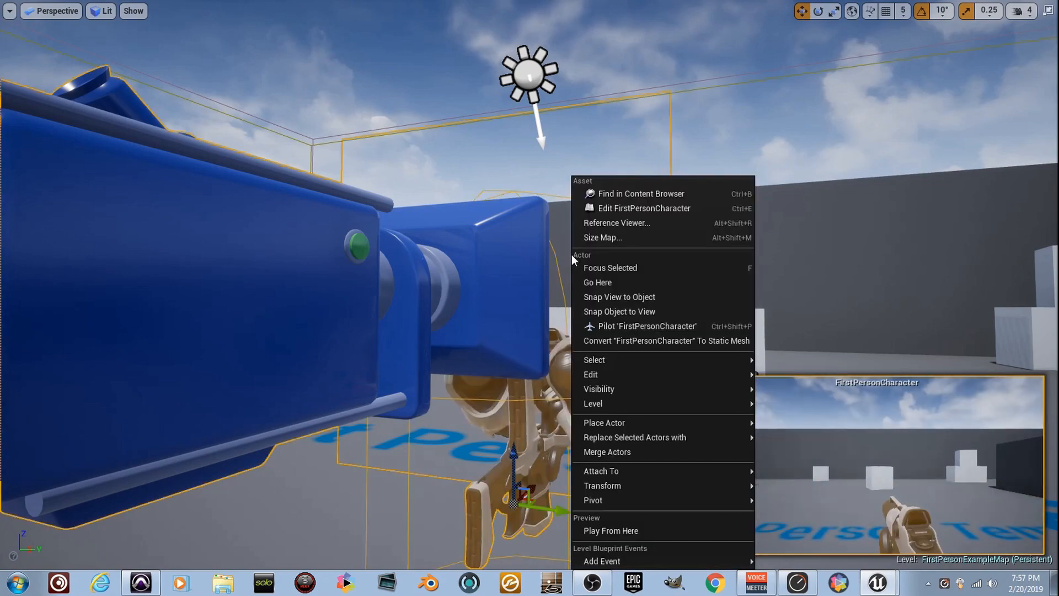
click(607, 530)
key(s)
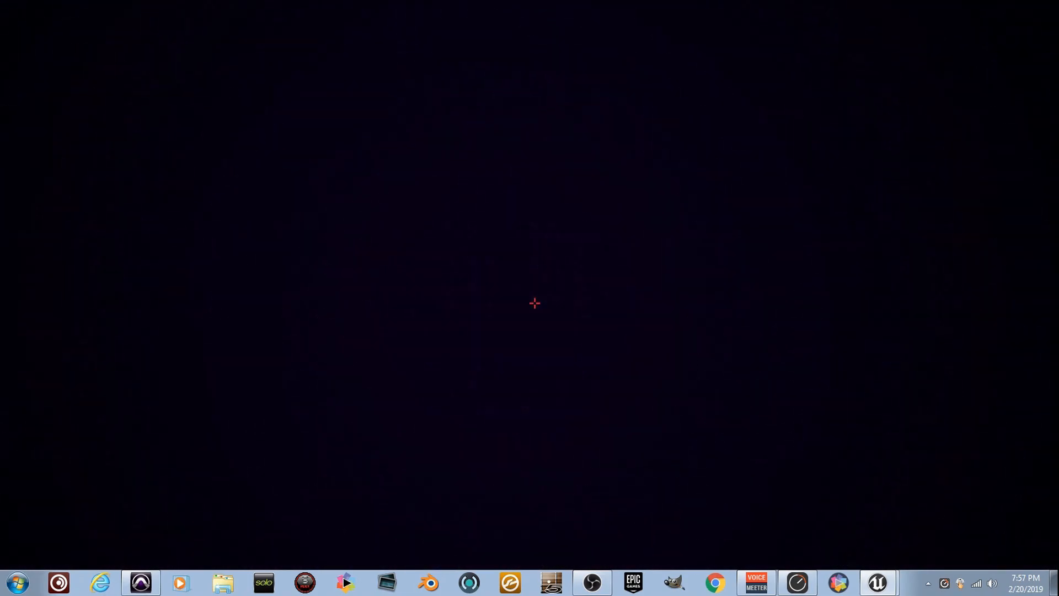
key(Escape)
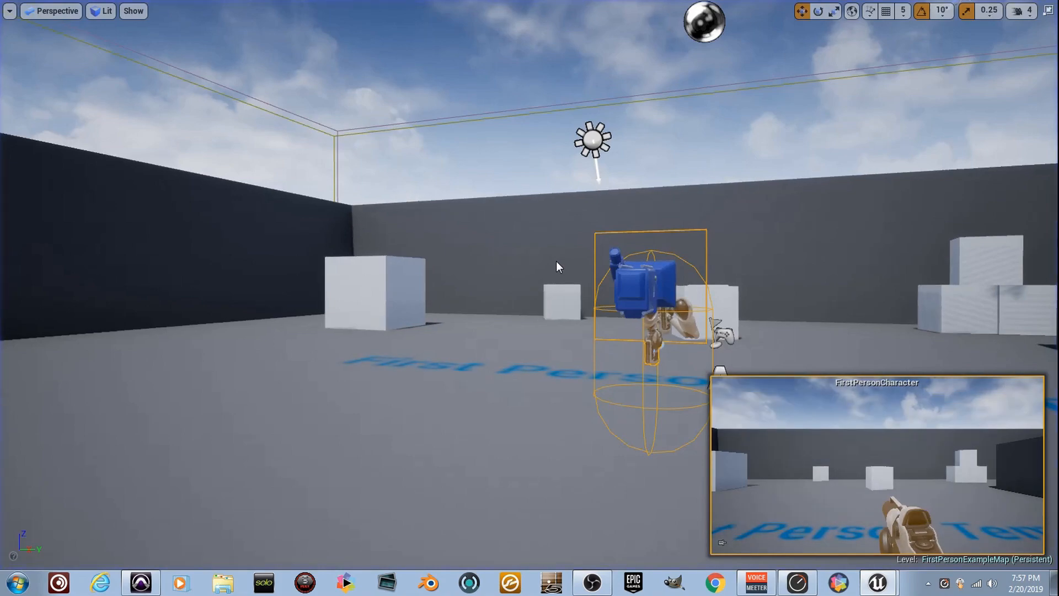
key(F11)
Step: Set the value of the T timeline's key at time 2 to 0.7 and compile the blueprint
click(213, 8)
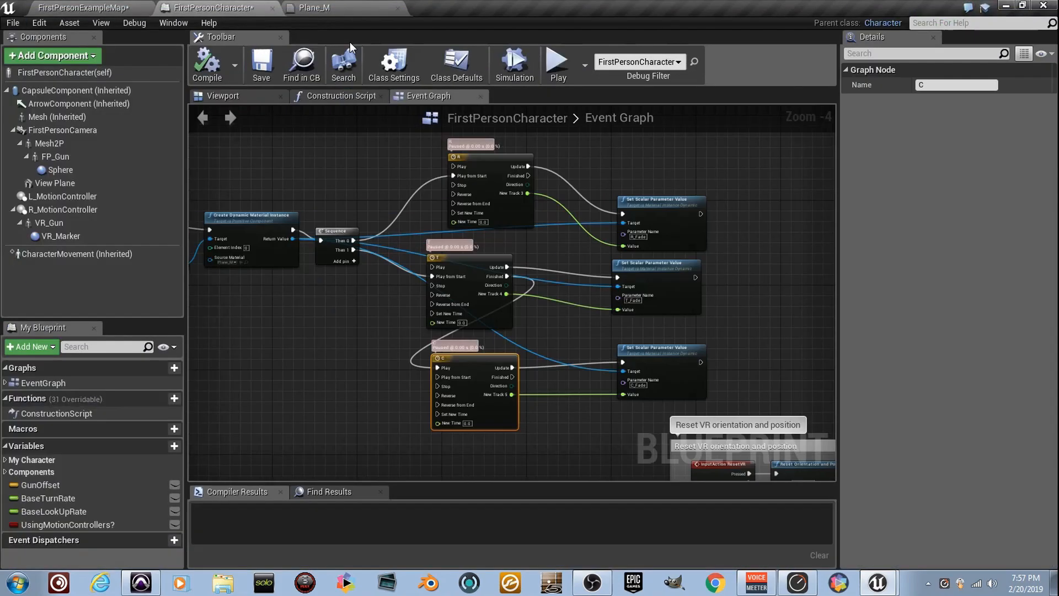
scroll(471, 270, up, 11)
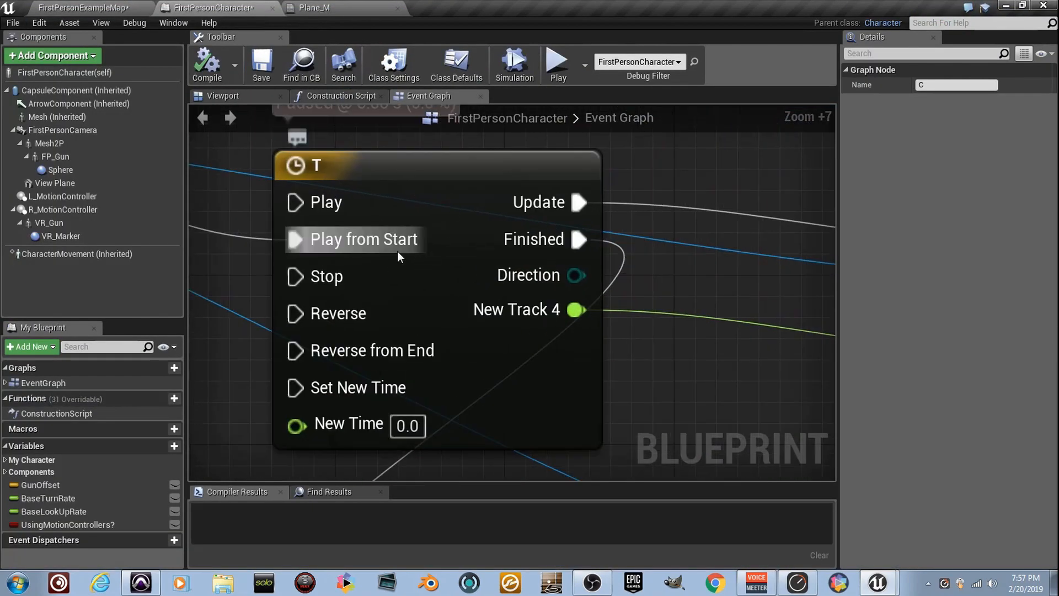
double_click(436, 254)
scroll(610, 239, up, 4)
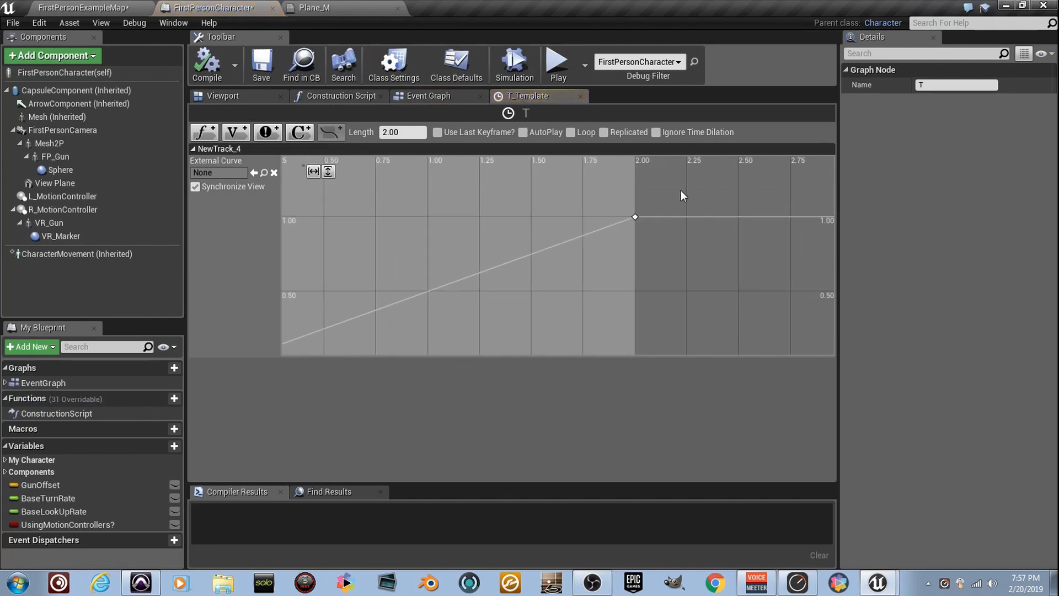
right_drag(677, 210, 521, 263)
scroll(521, 263, up, 5)
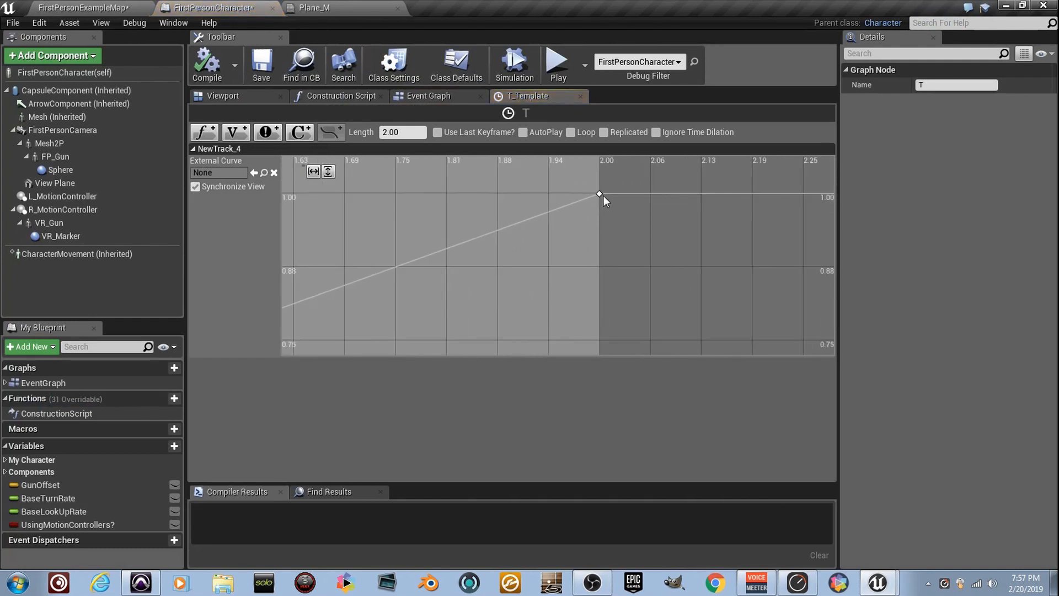
click(600, 194)
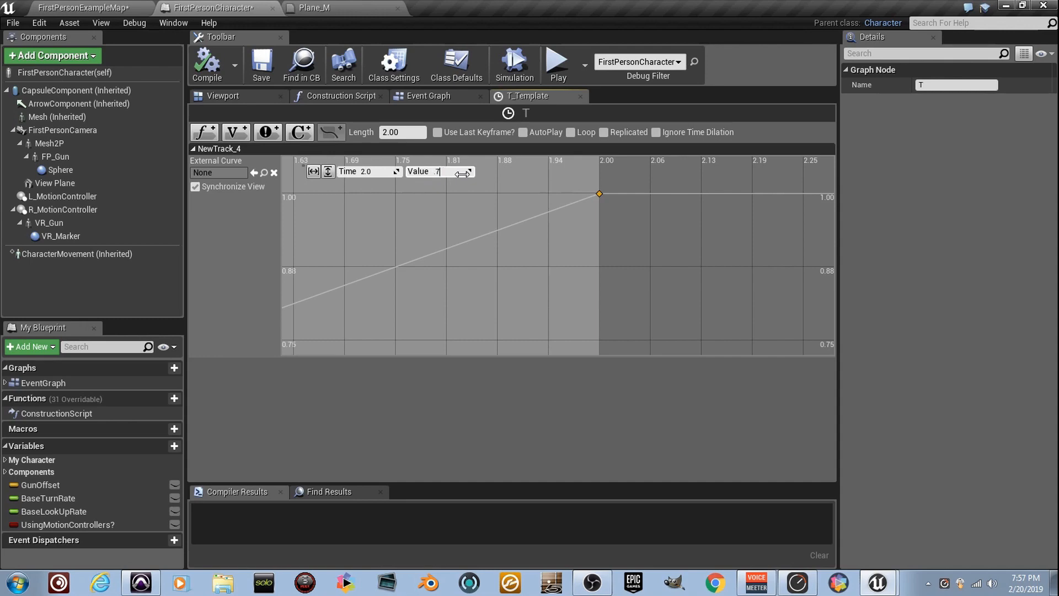
click(223, 75)
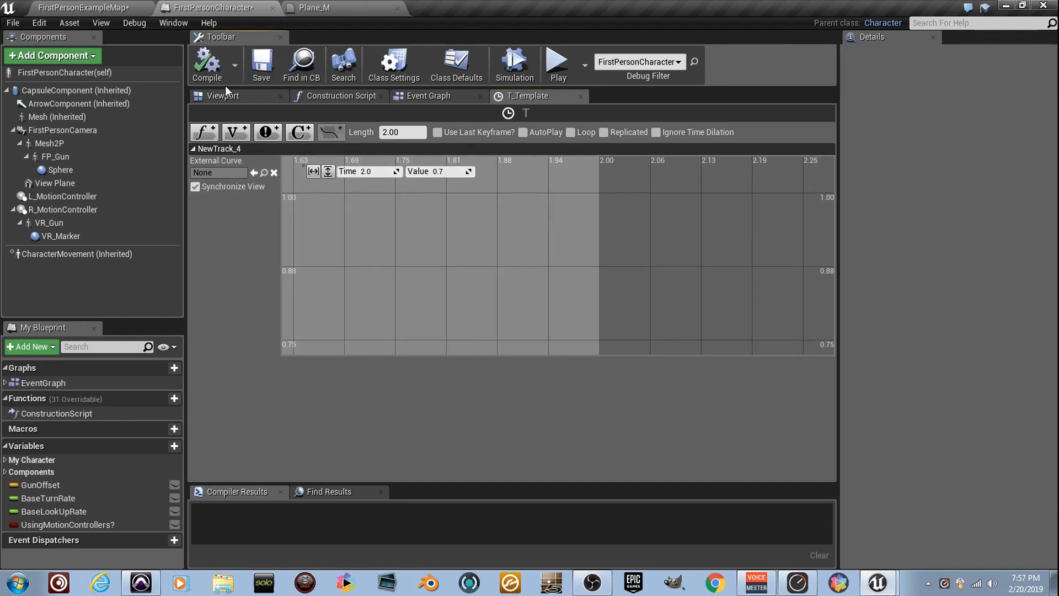
Step: Play the level twice in the maximized viewport to check the fade with the lowered T value
click(127, 8)
click(404, 243)
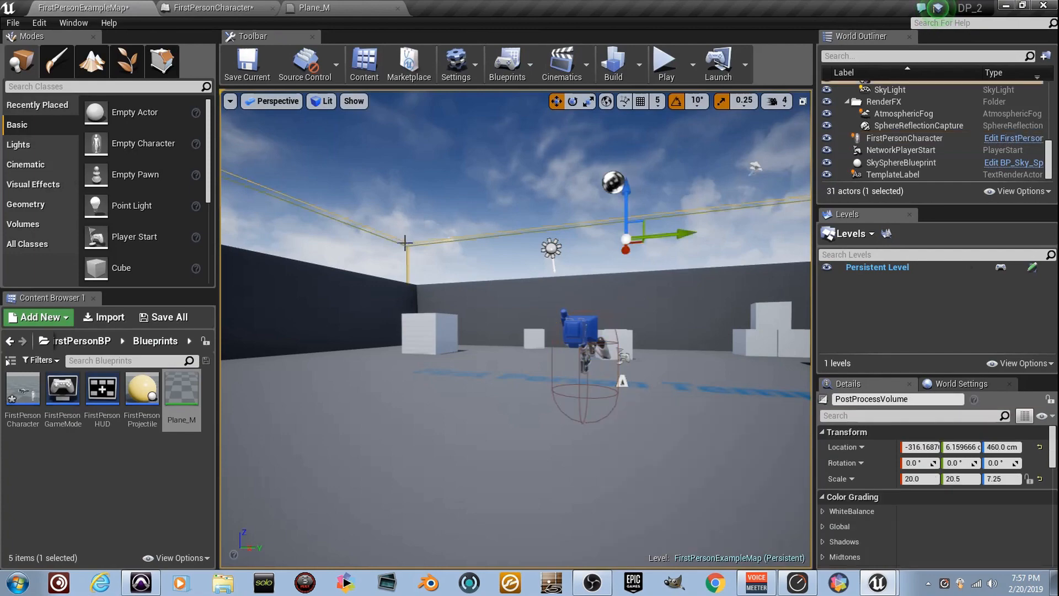
key(F11)
key(alt+p)
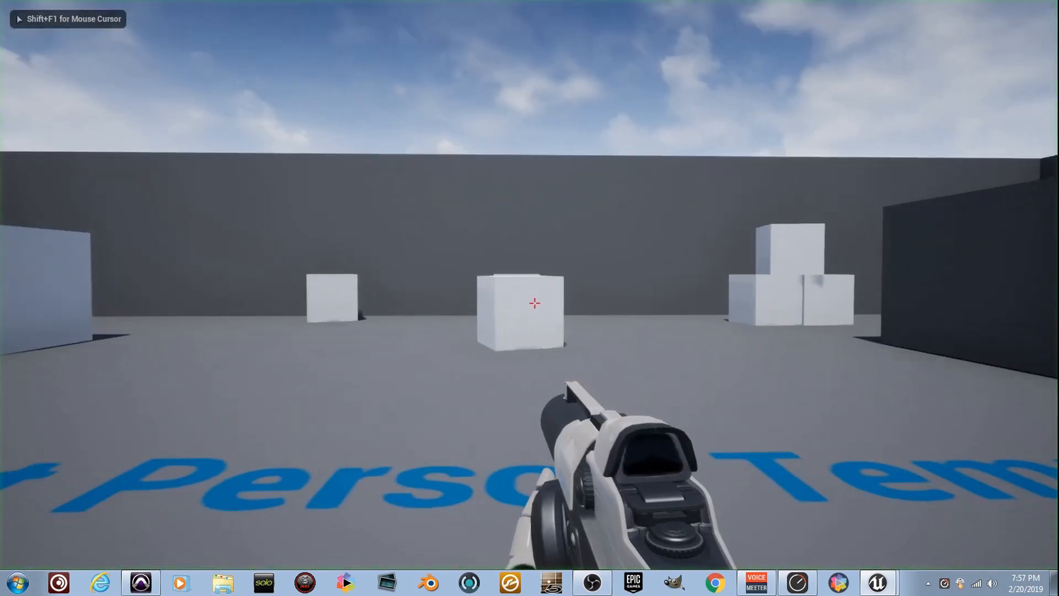
key(s)
key(s)
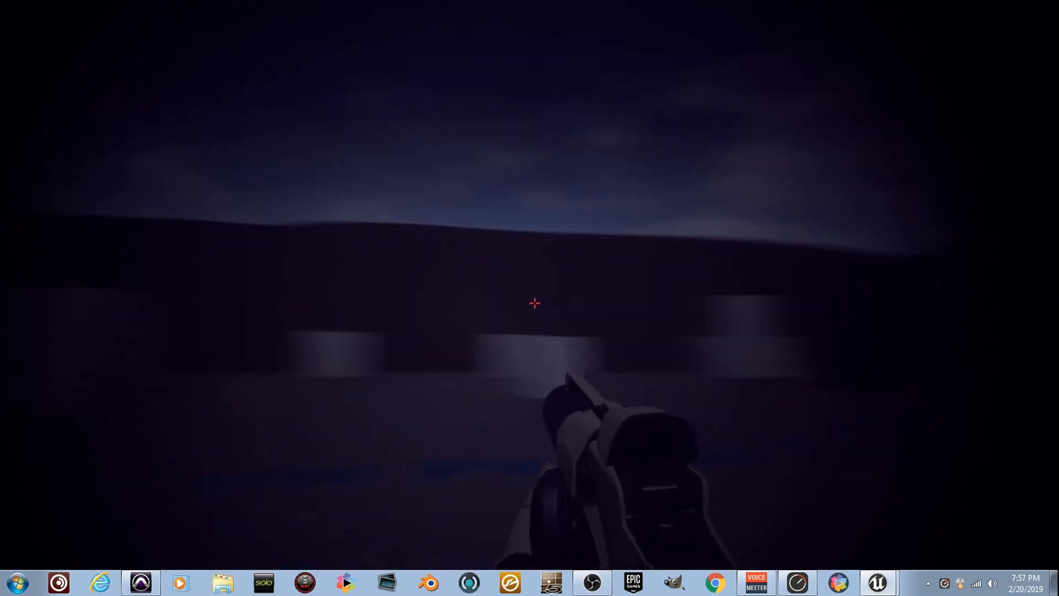
key(Escape)
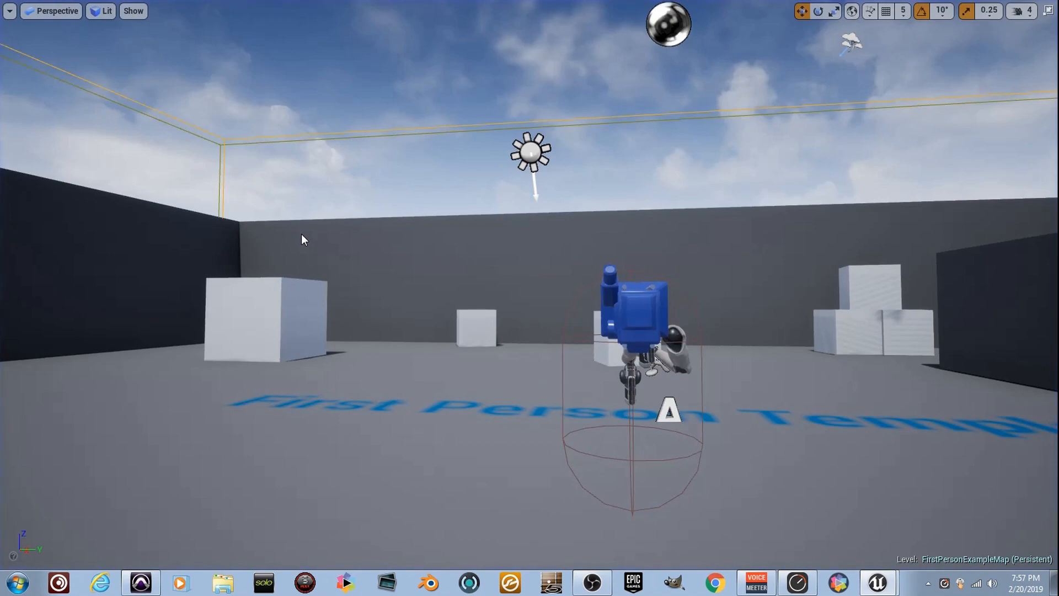
key(alt+p)
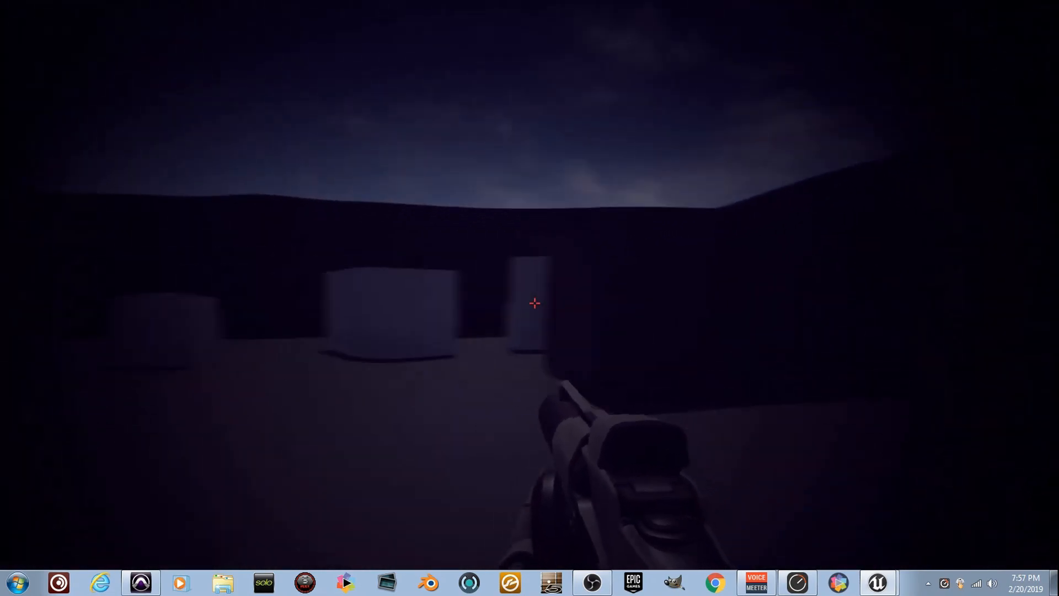
key(Escape)
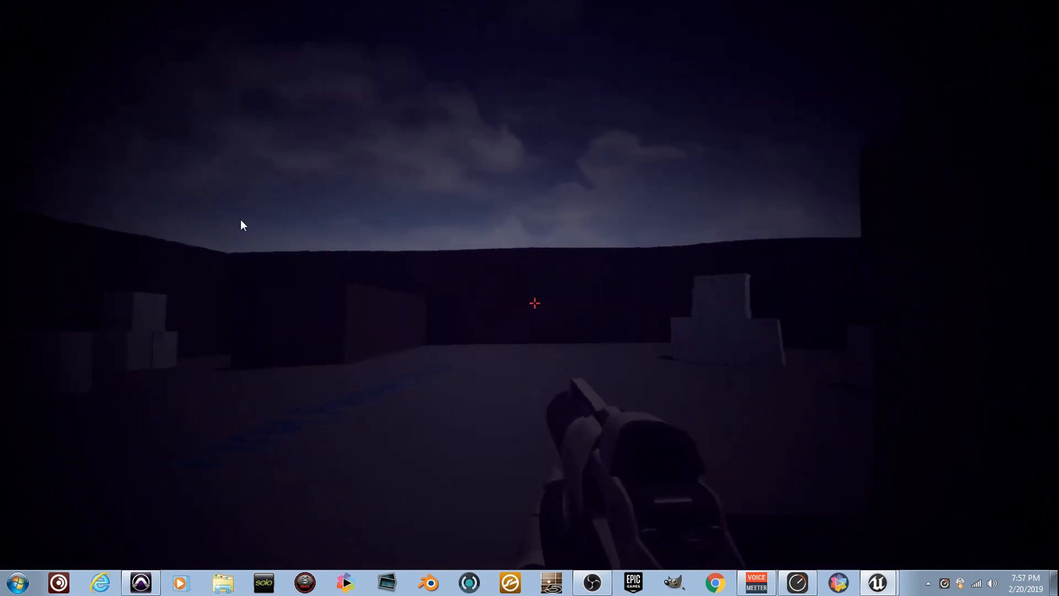
Step: Play the level again, walking around and shooting the cubes, to examine the fade transition and the resulting vision effect
key(alt+p)
click(240, 219)
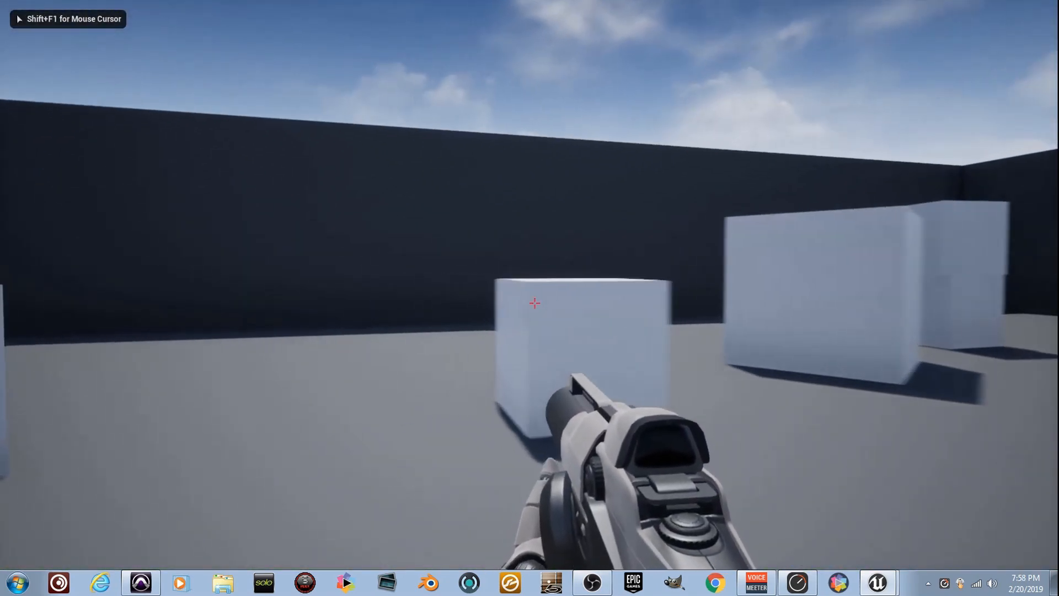
click(534, 302)
click(534, 303)
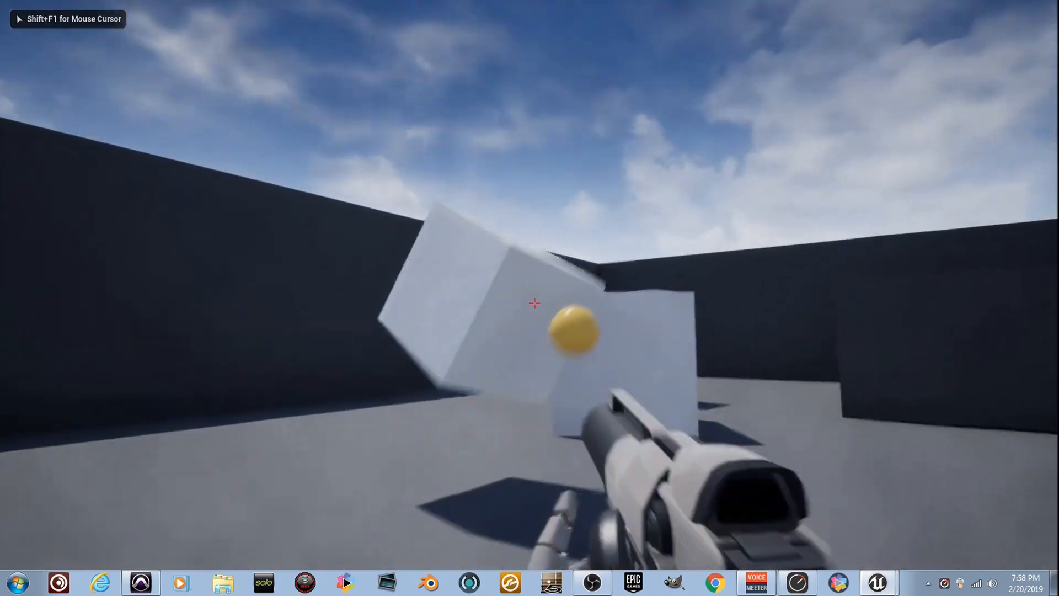
click(534, 303)
key(w)
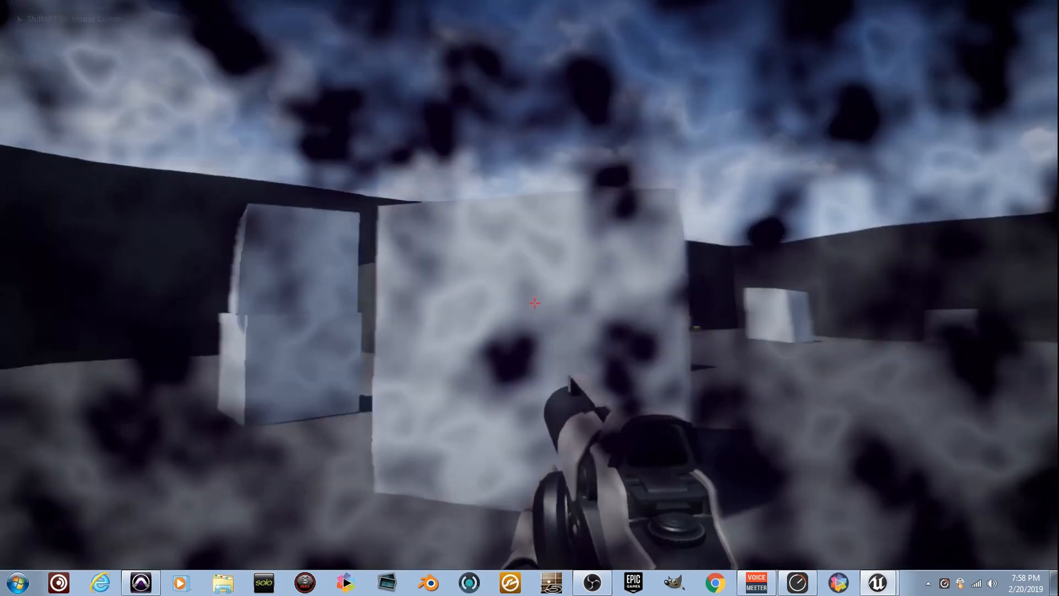
key(w)
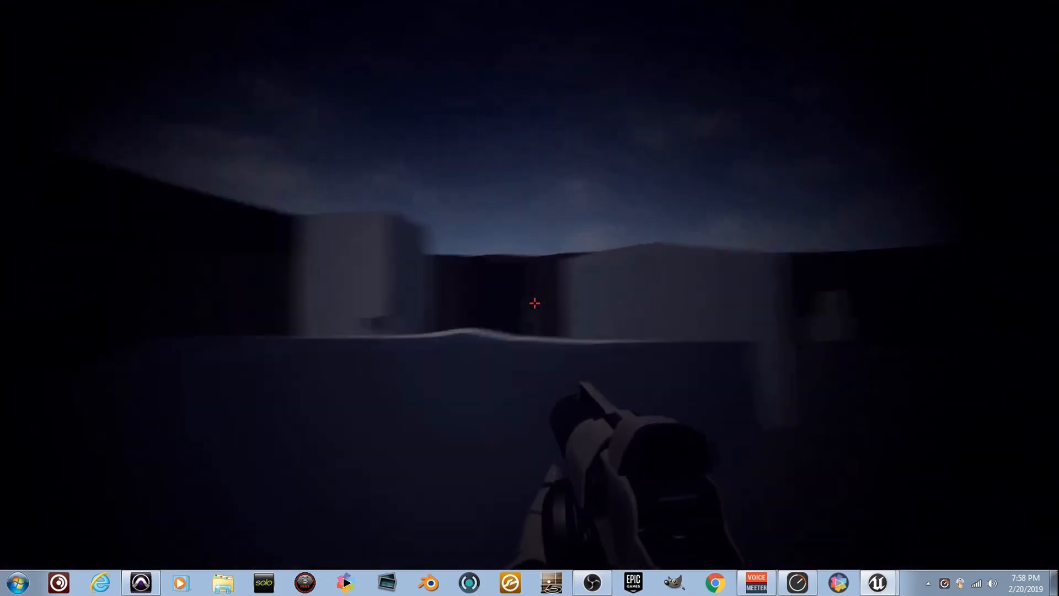
key(w)
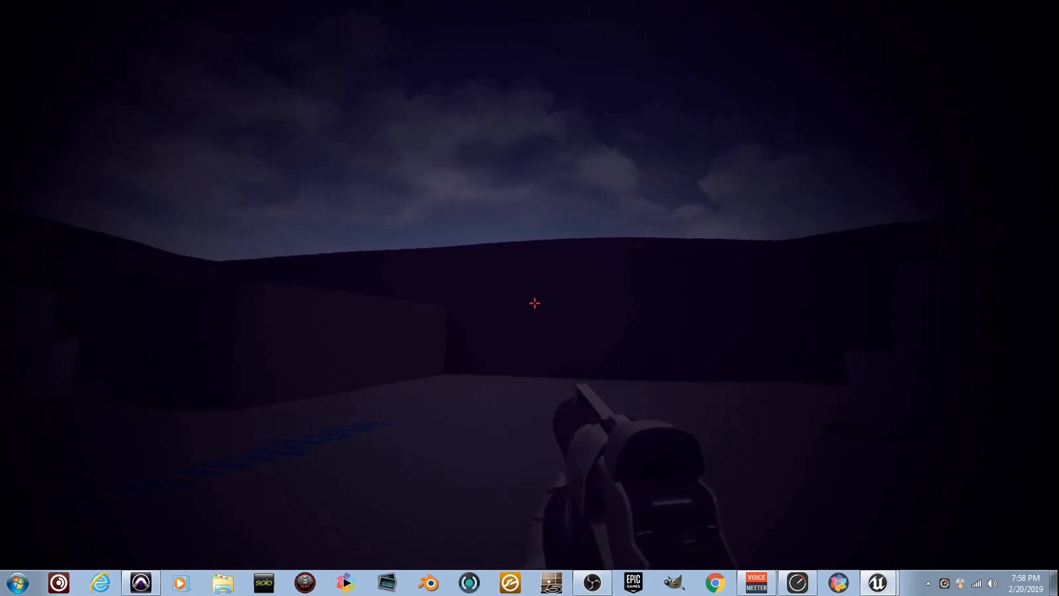
key(w)
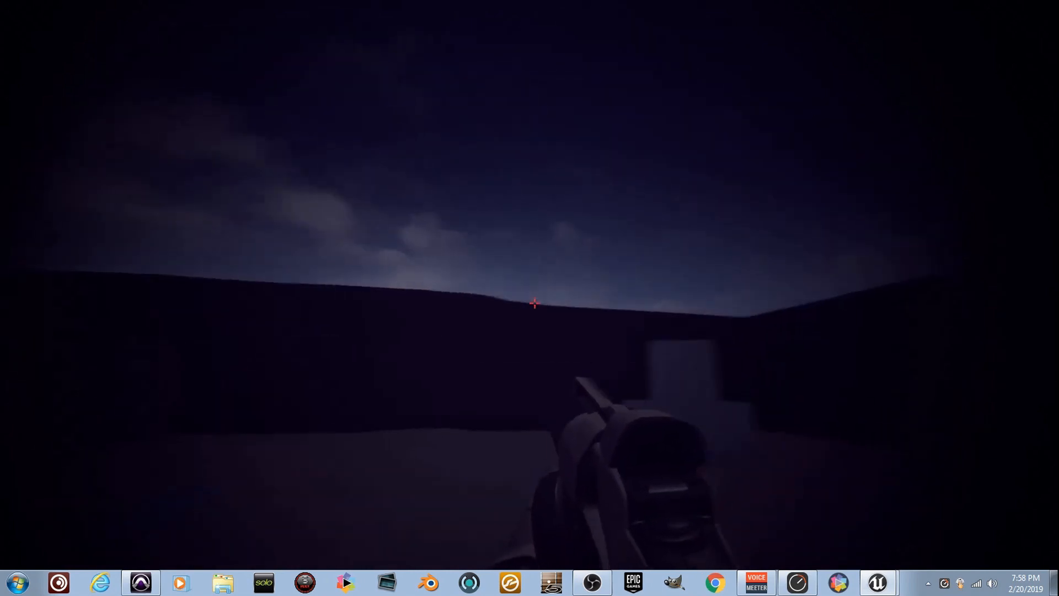
key(a)
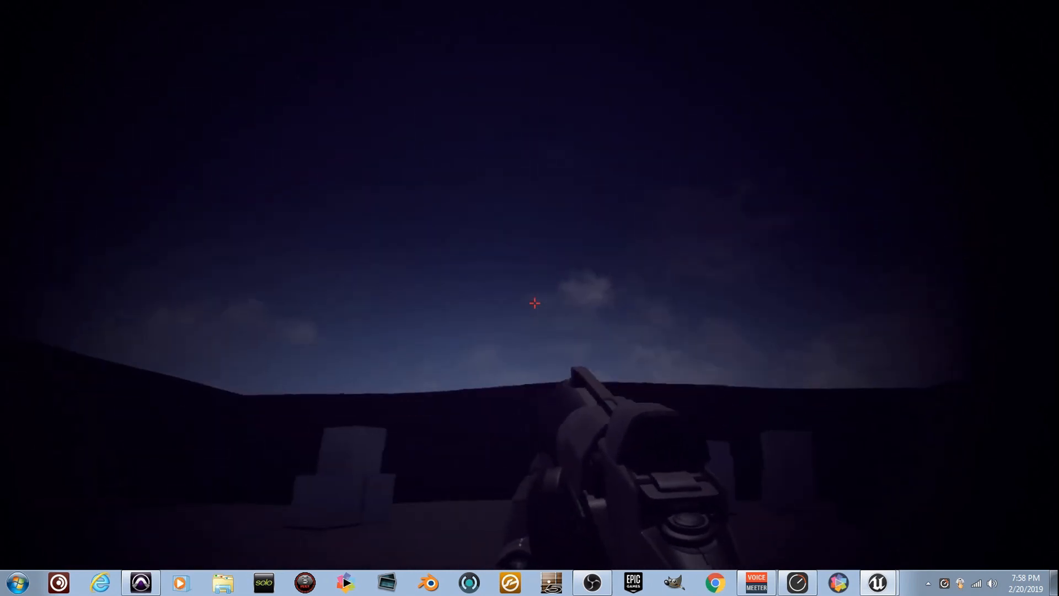
key(w)
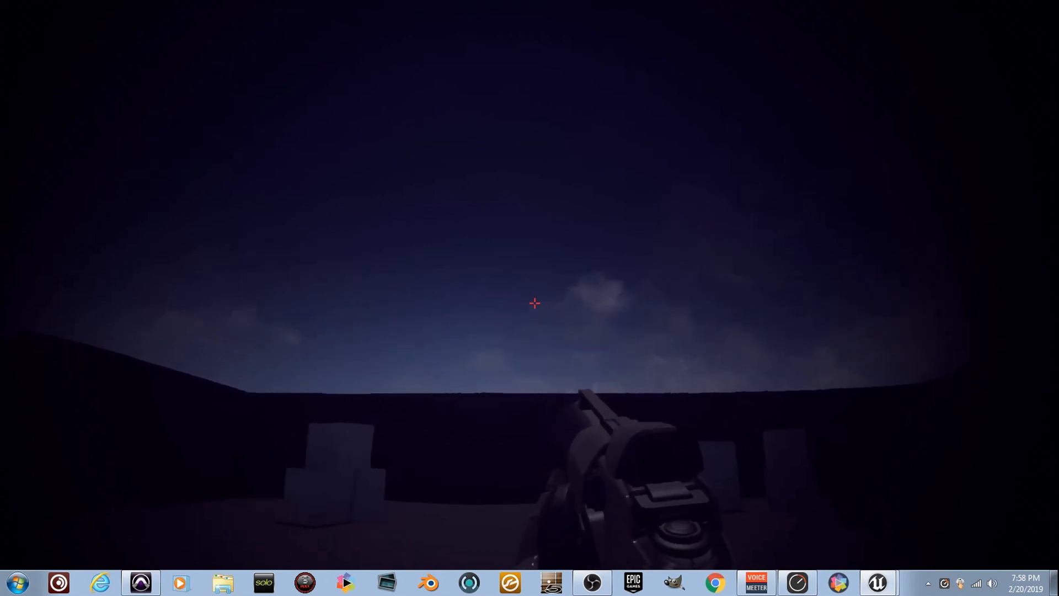